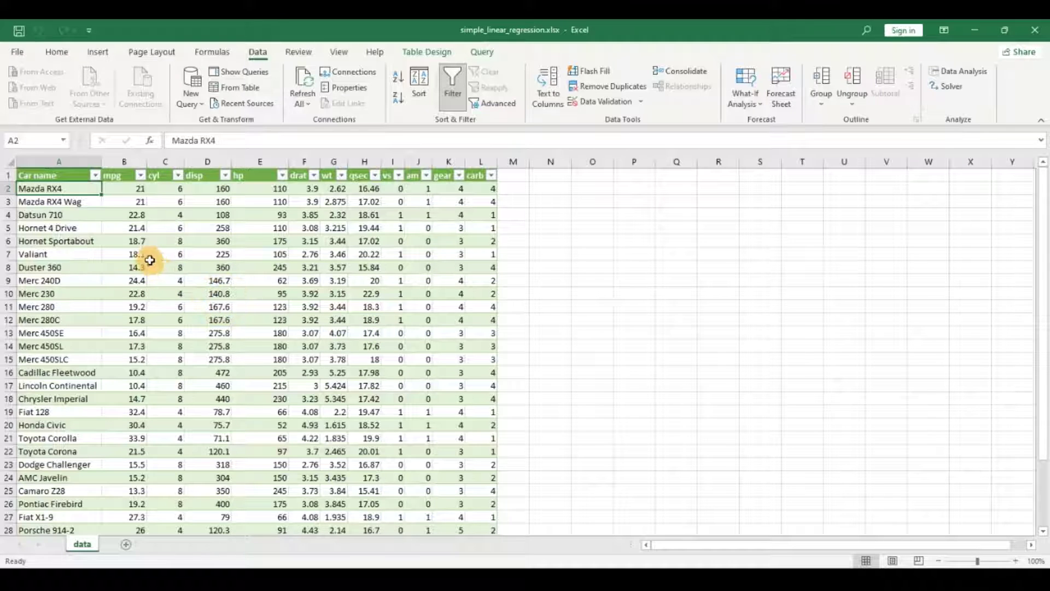
Examine the car table from its first to last row, focusing on the mpg, disp and hp columns.
click(127, 241)
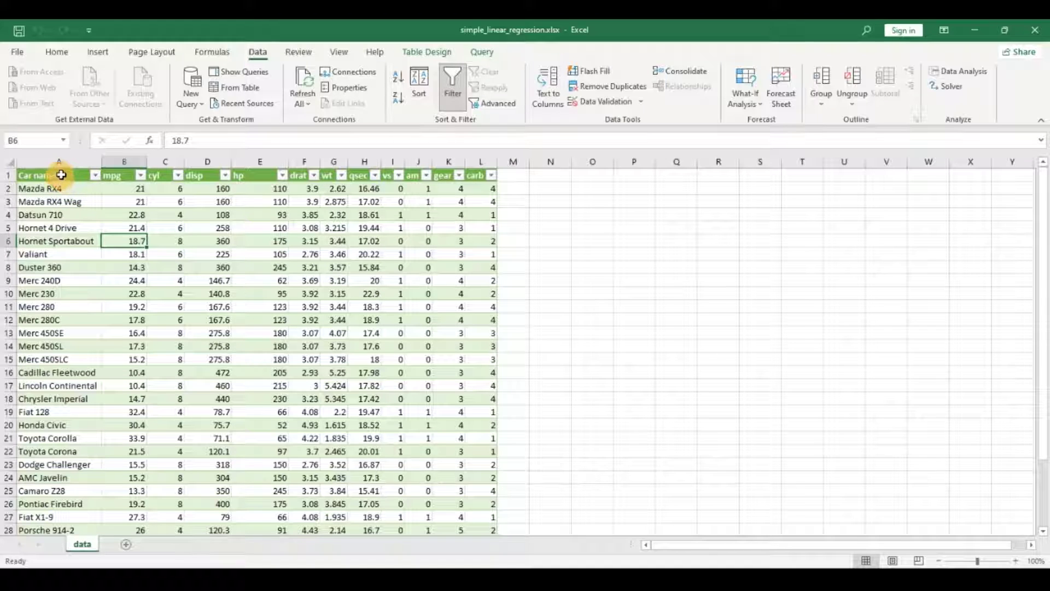
scroll(72, 352, down, 6)
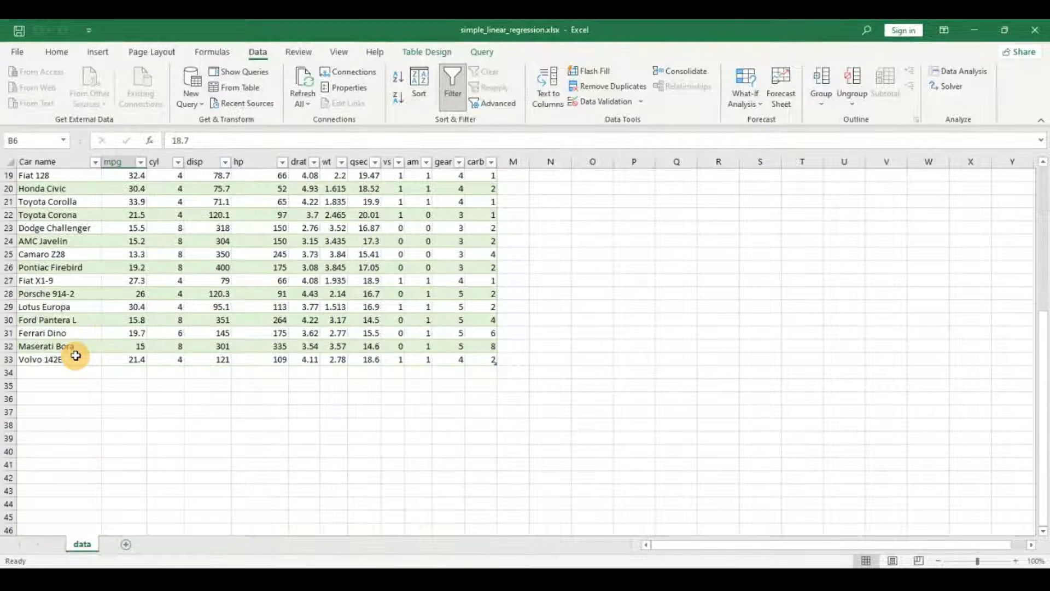
scroll(75, 356, up, 6)
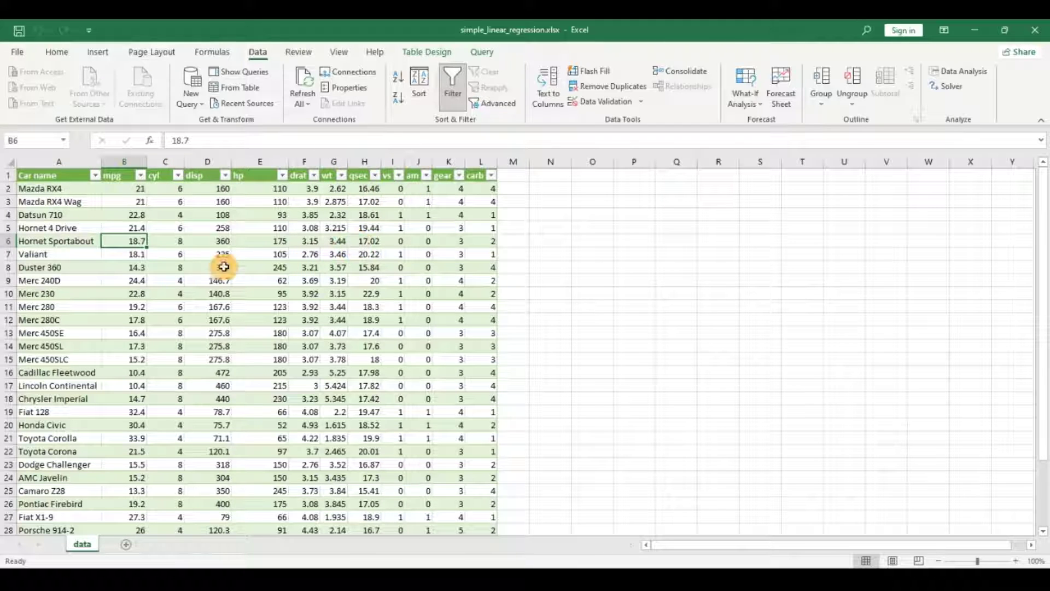
click(116, 175)
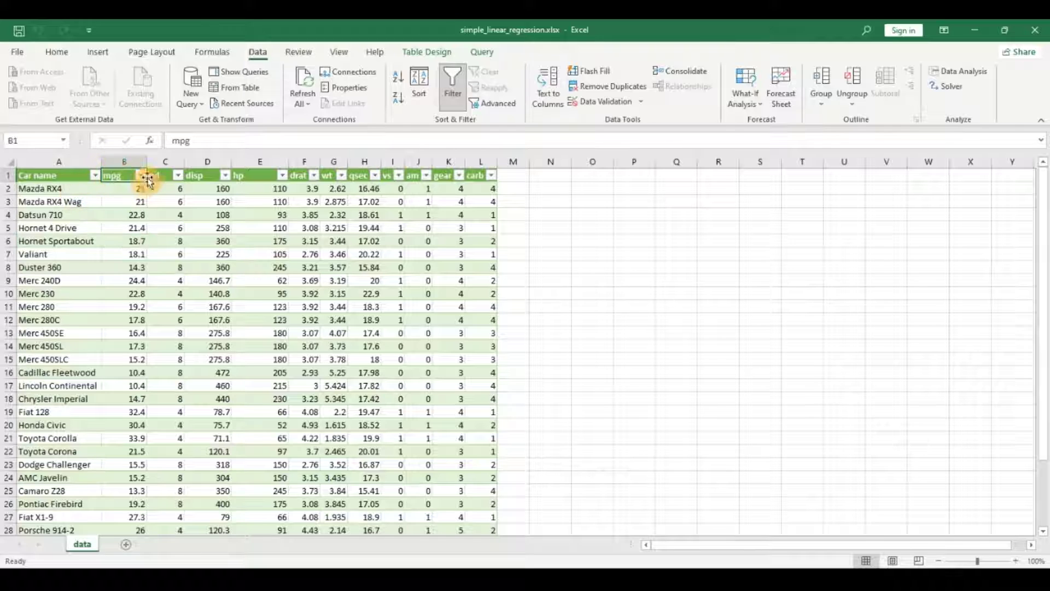
click(208, 176)
click(284, 179)
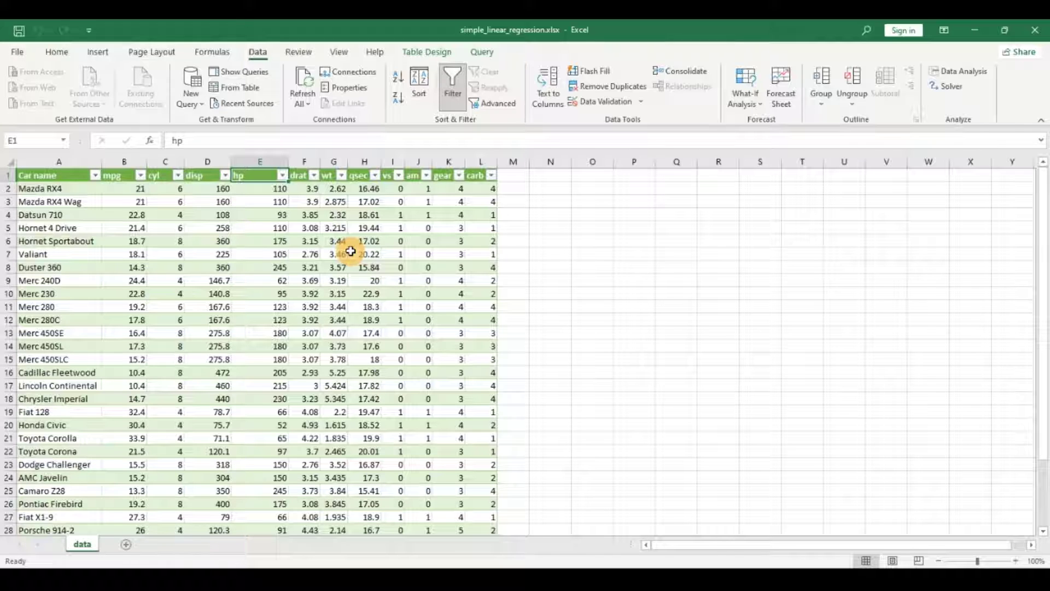
click(123, 178)
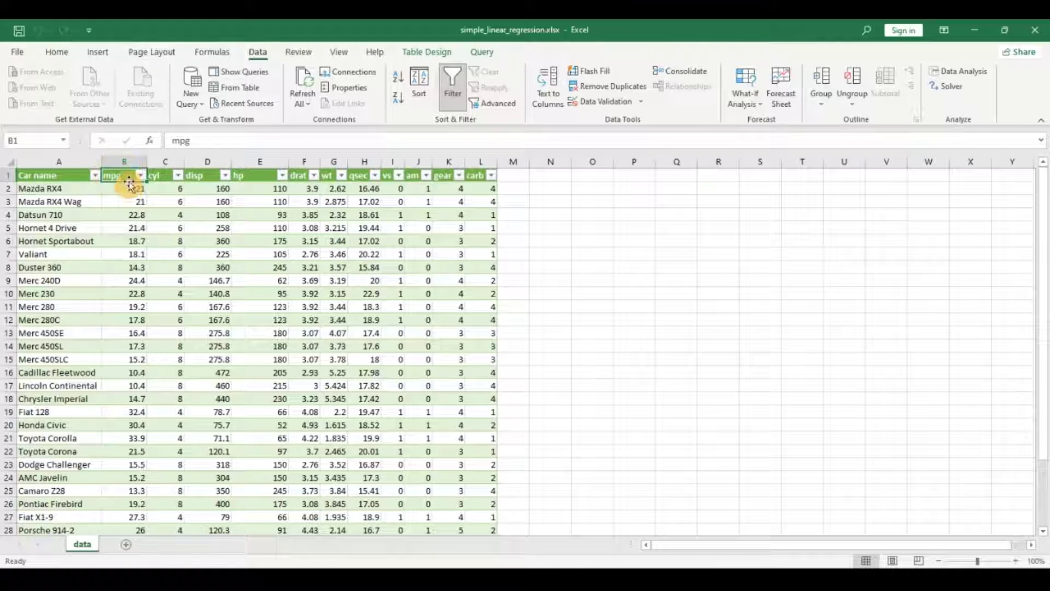
click(124, 203)
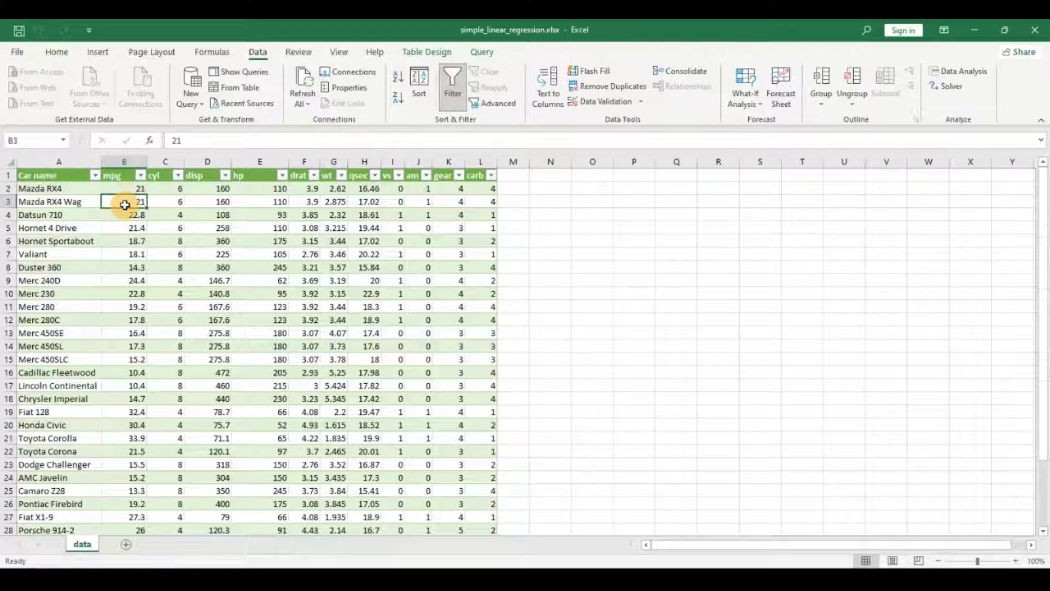
click(119, 177)
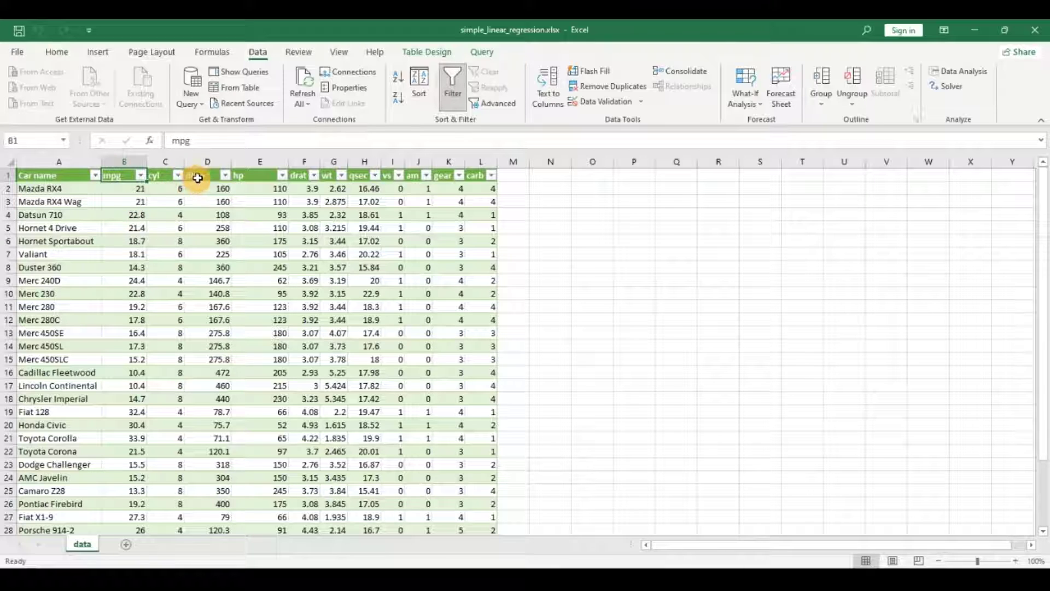
click(198, 178)
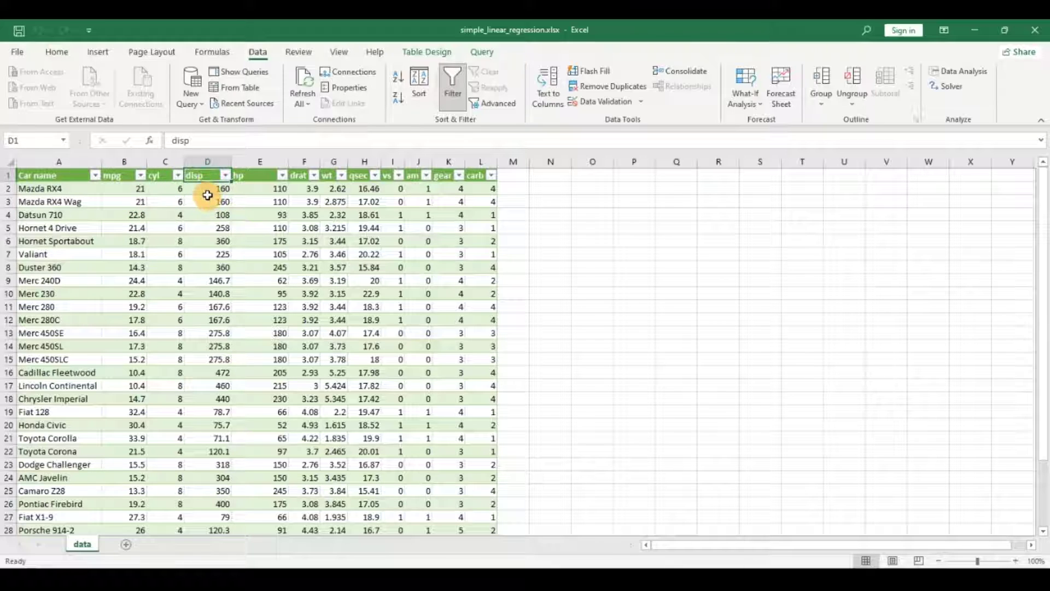
click(208, 202)
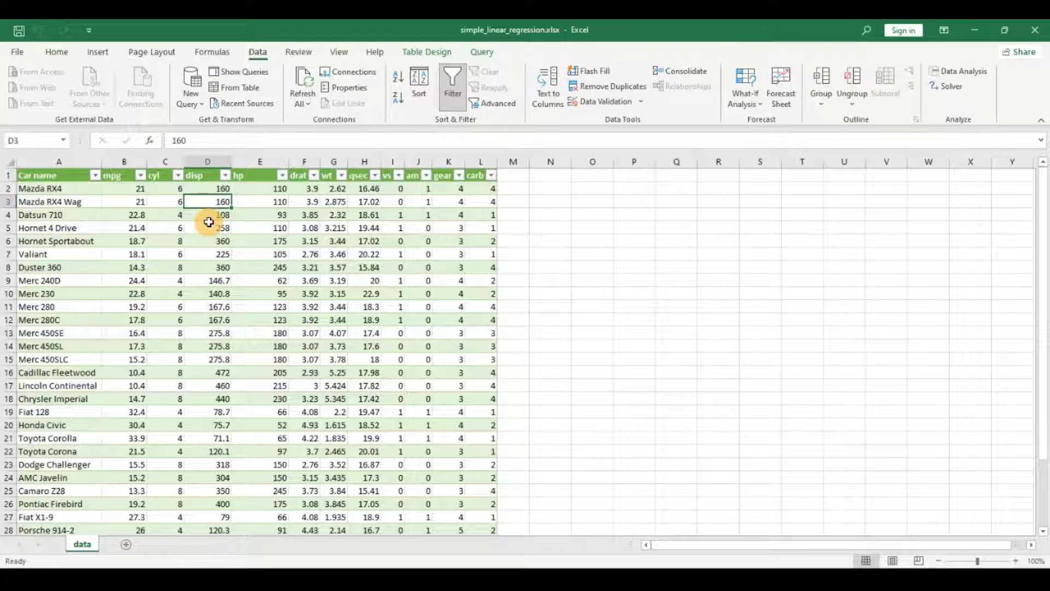
click(123, 176)
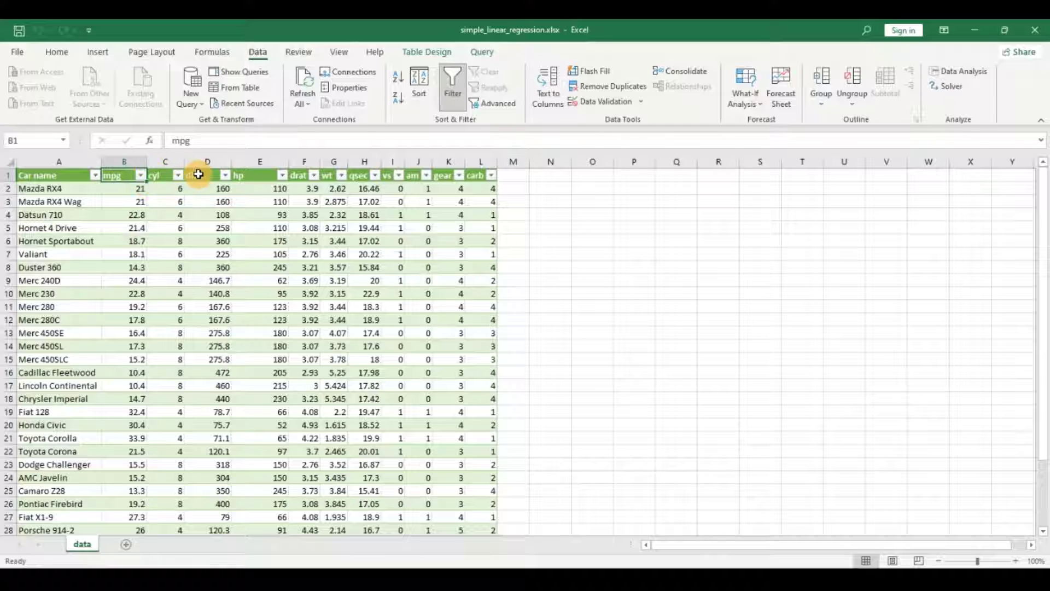
click(198, 175)
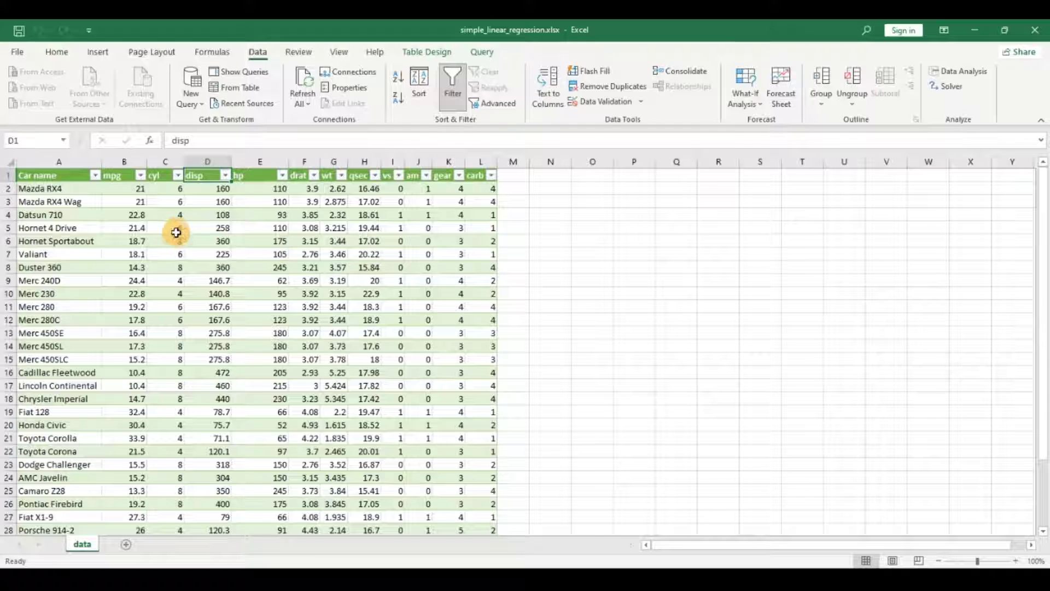
Select the full mpg and disp columns of the car table together, including their headers.
click(125, 174)
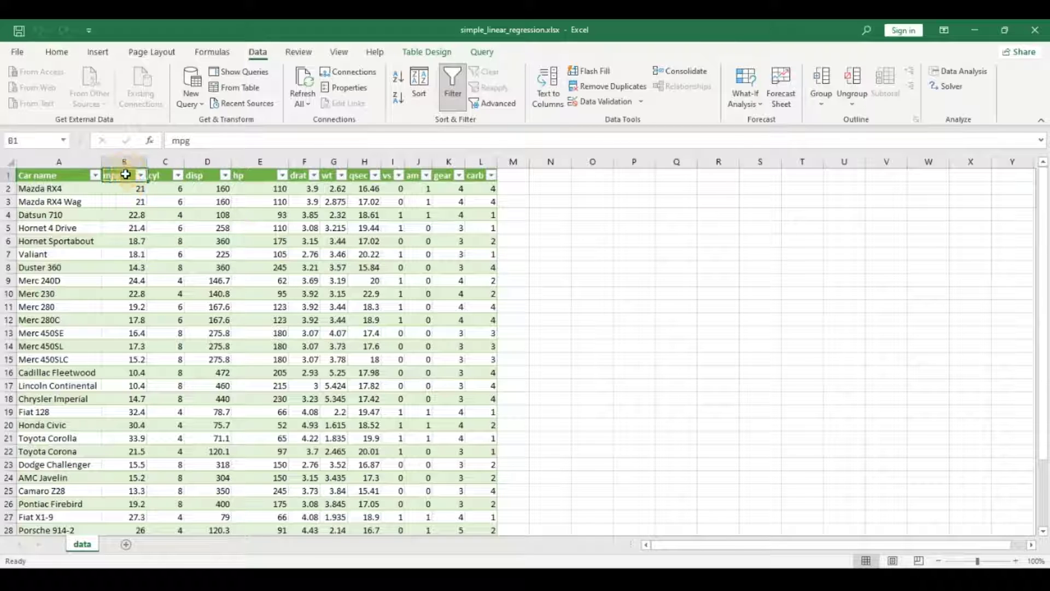
key(ctrl+shift+Down)
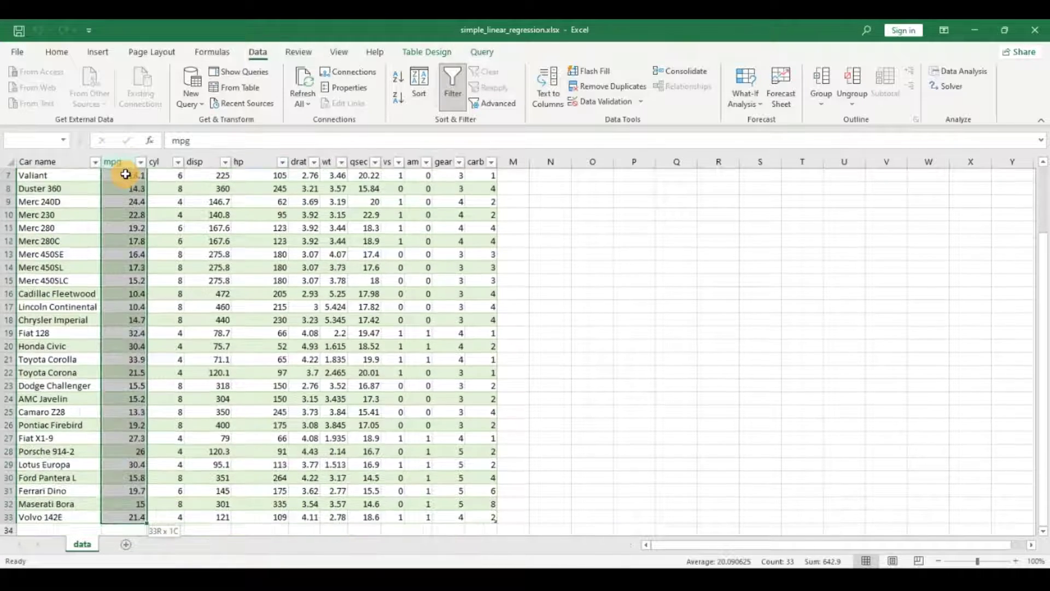
scroll(125, 174, up, 2)
ctrl+click(208, 178)
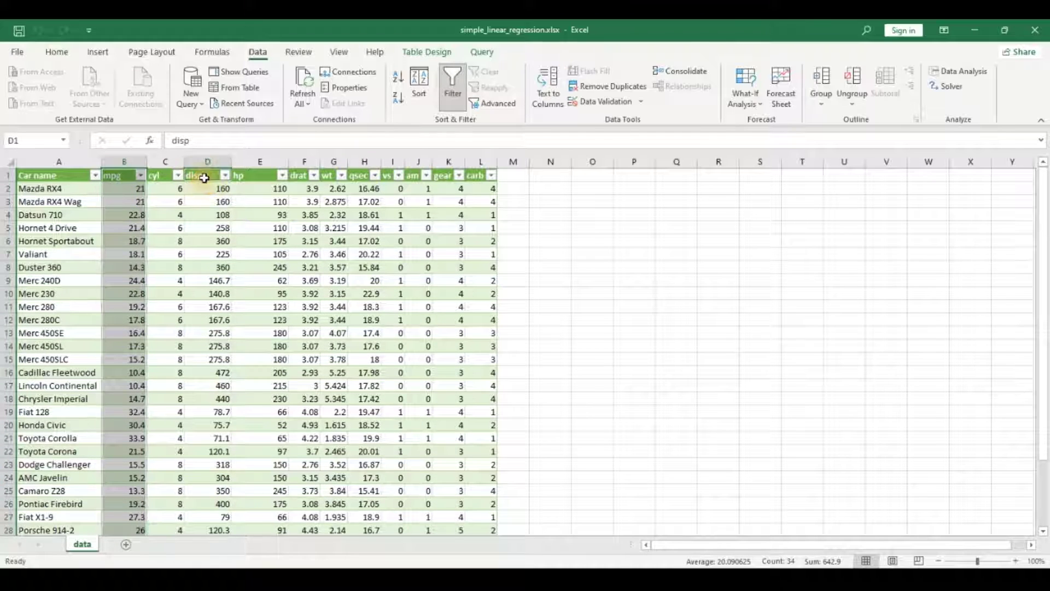
key(ctrl+shift+Down)
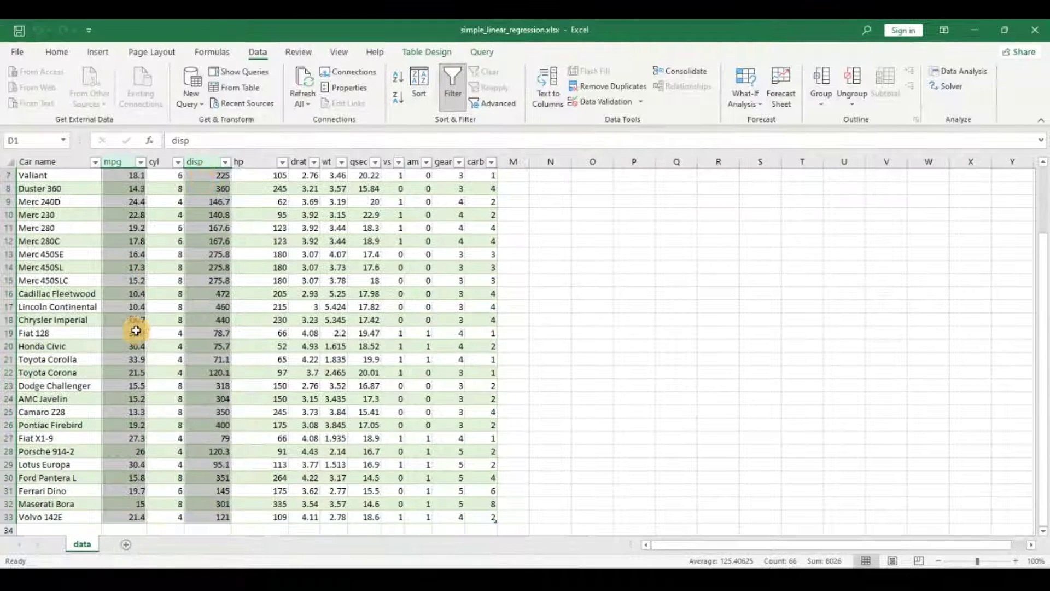
Add a new worksheet and name it simple_linear_regression.
click(127, 548)
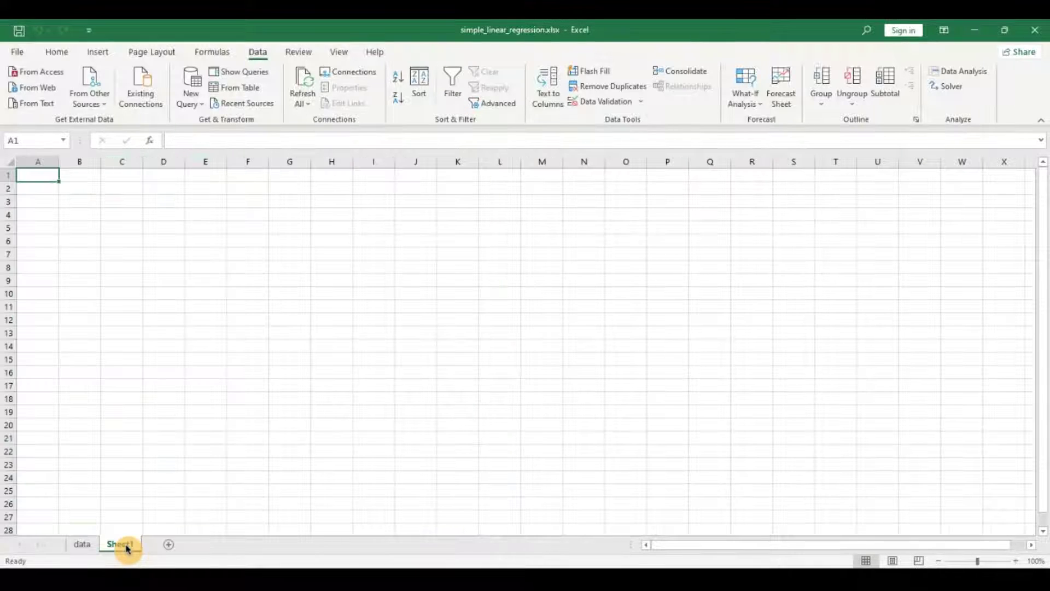
double_click(126, 545)
text(simple_linear_regression)
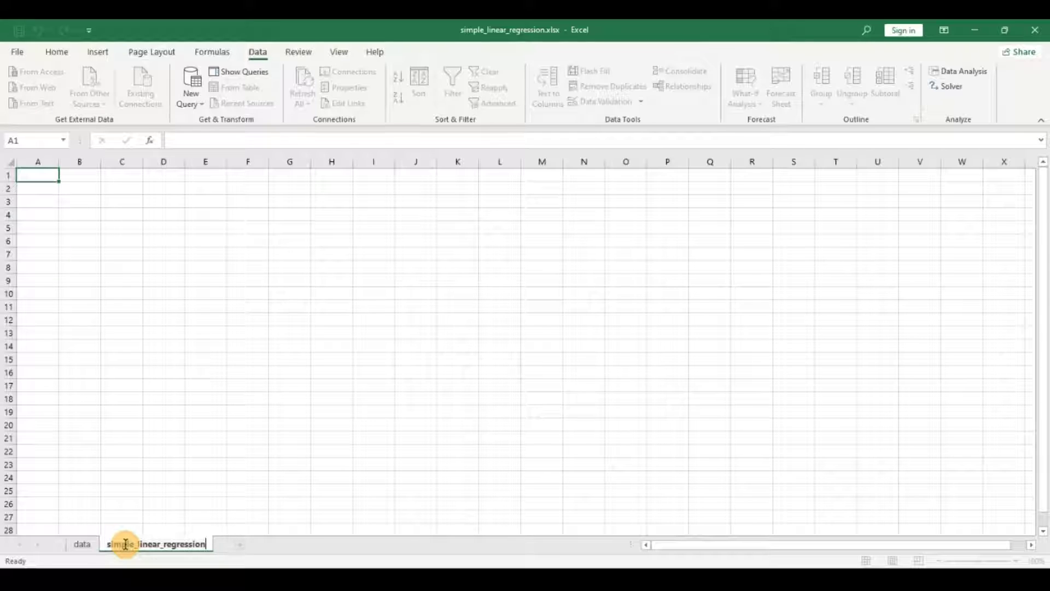
key(Return)
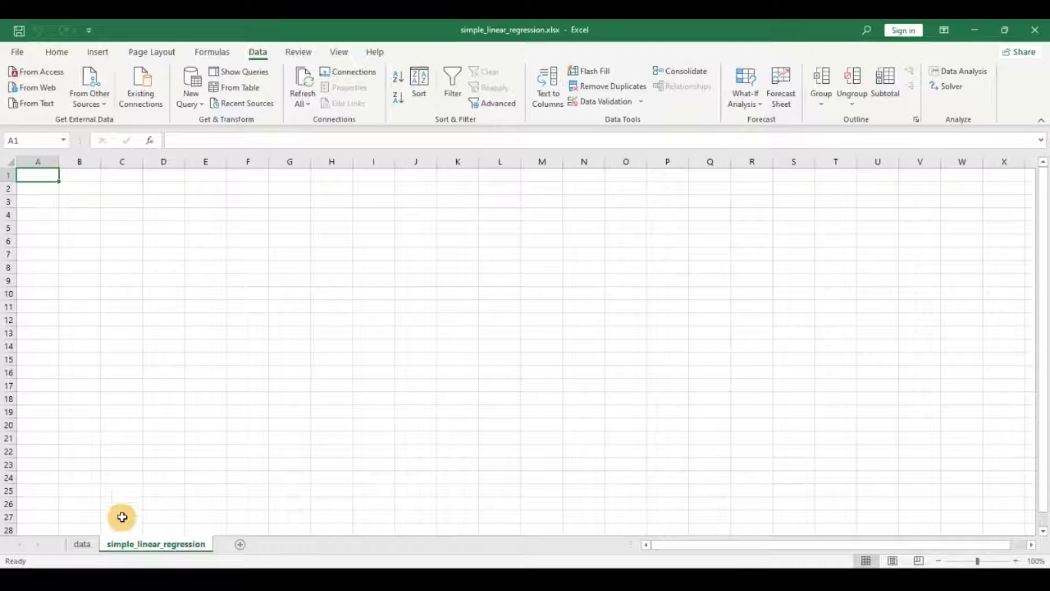
Copy the selected mpg and disp columns from the data sheet into simple_linear_regression at A1, and slightly widen column B.
click(84, 545)
key(ctrl+c)
click(170, 544)
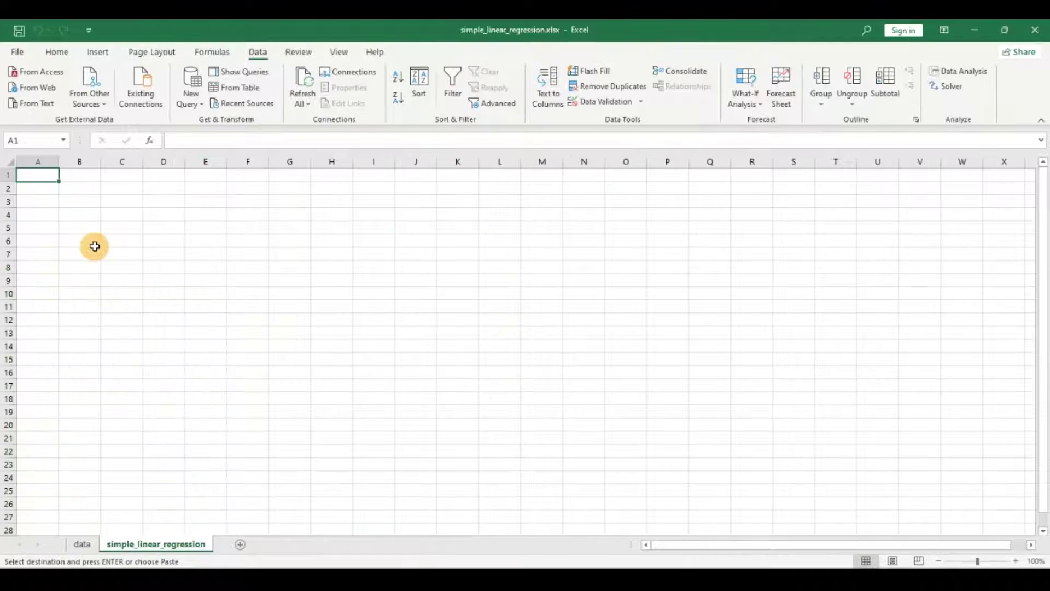
key(ctrl+v)
drag(101, 164, 106, 164)
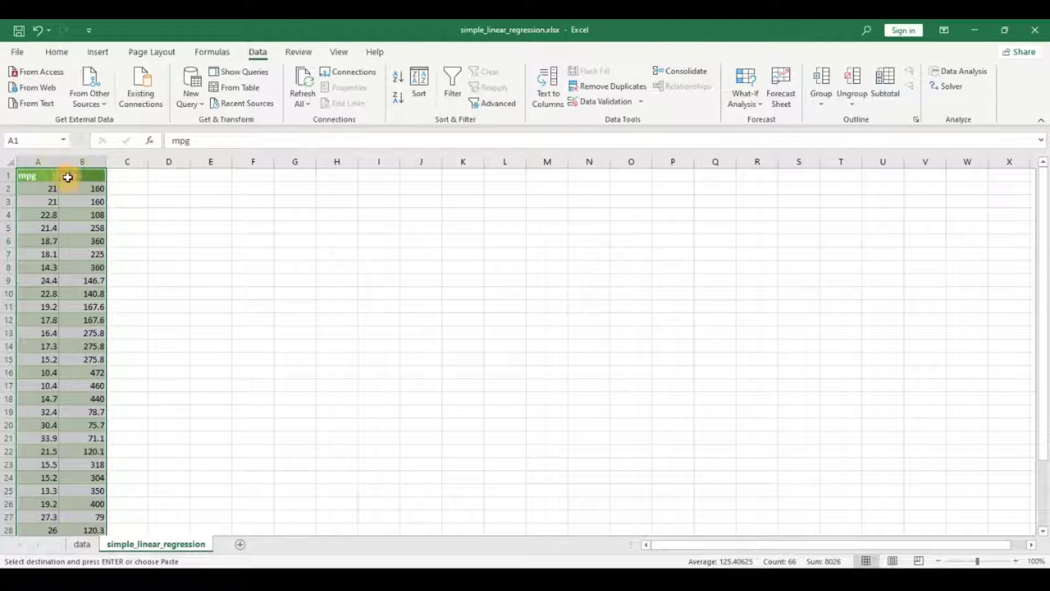
click(72, 198)
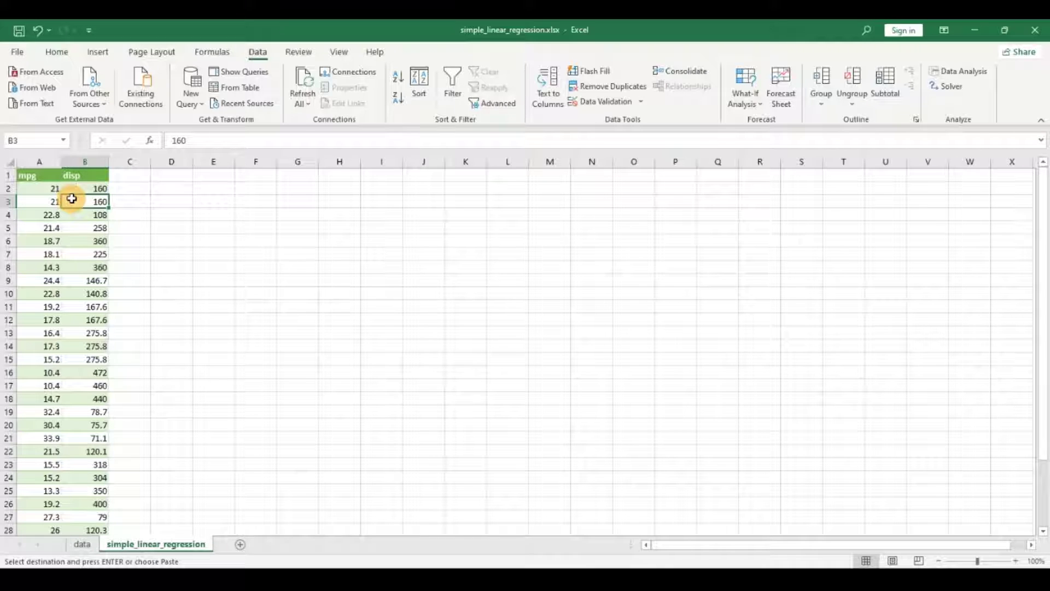
Copy the last three rows of mpg and disp values, A31:B33.
scroll(72, 203, down, 3)
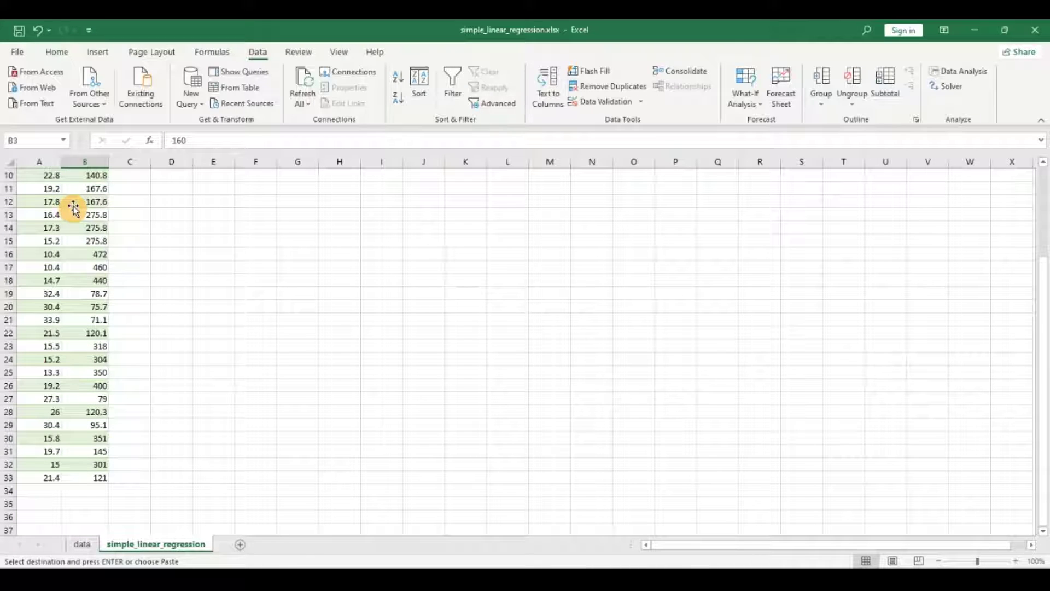
scroll(77, 213, up, 3)
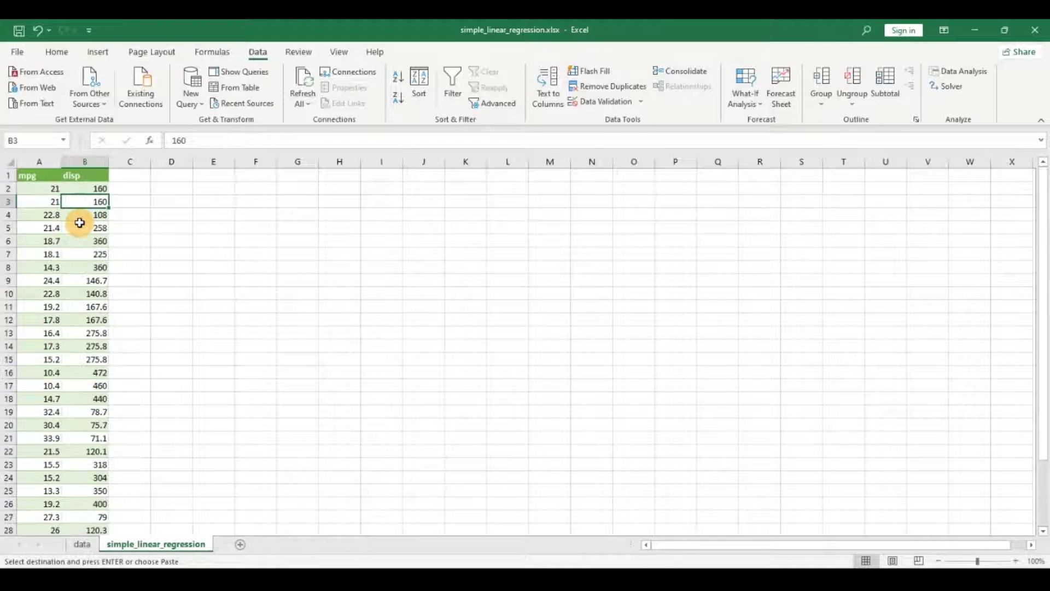
scroll(80, 223, down, 3)
scroll(72, 276, down, 1)
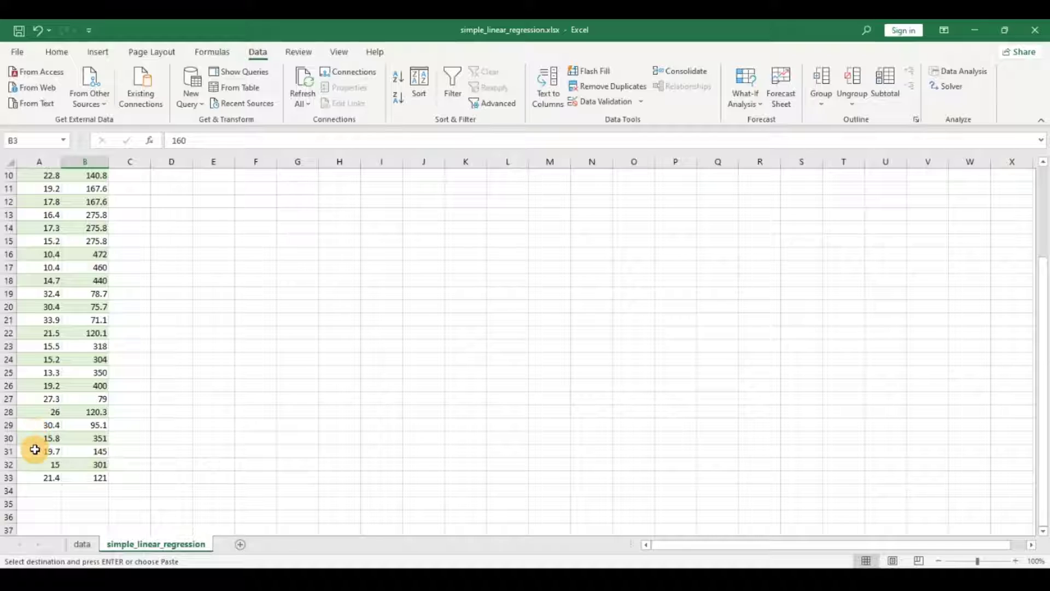
drag(34, 449, 74, 474)
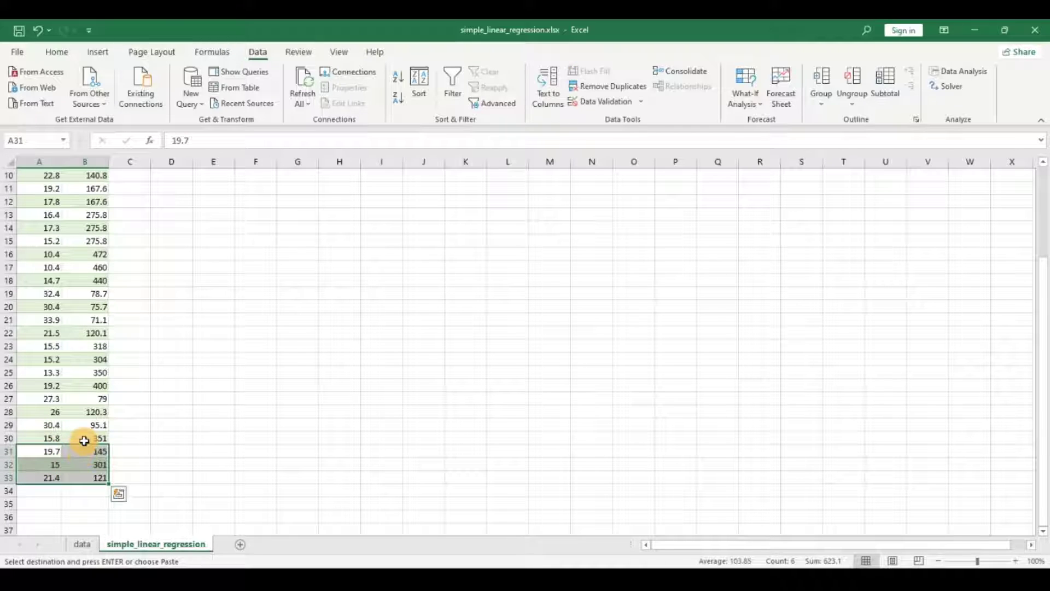
scroll(139, 426, up, 2)
scroll(139, 426, down, 2)
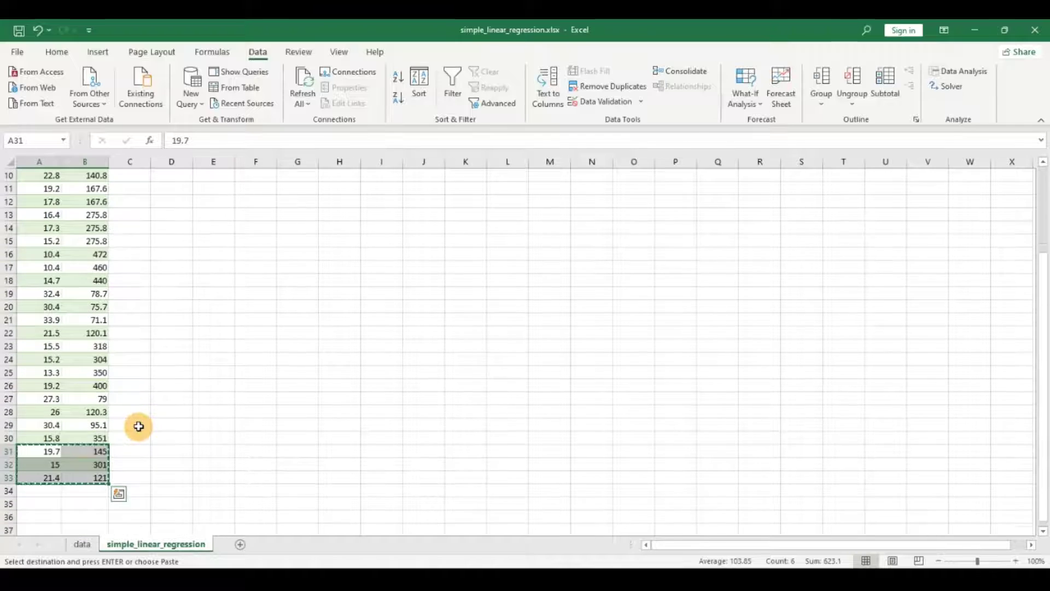
Rename the simple_linear_regression sheet as simple_linear_regression_train.
double_click(189, 545)
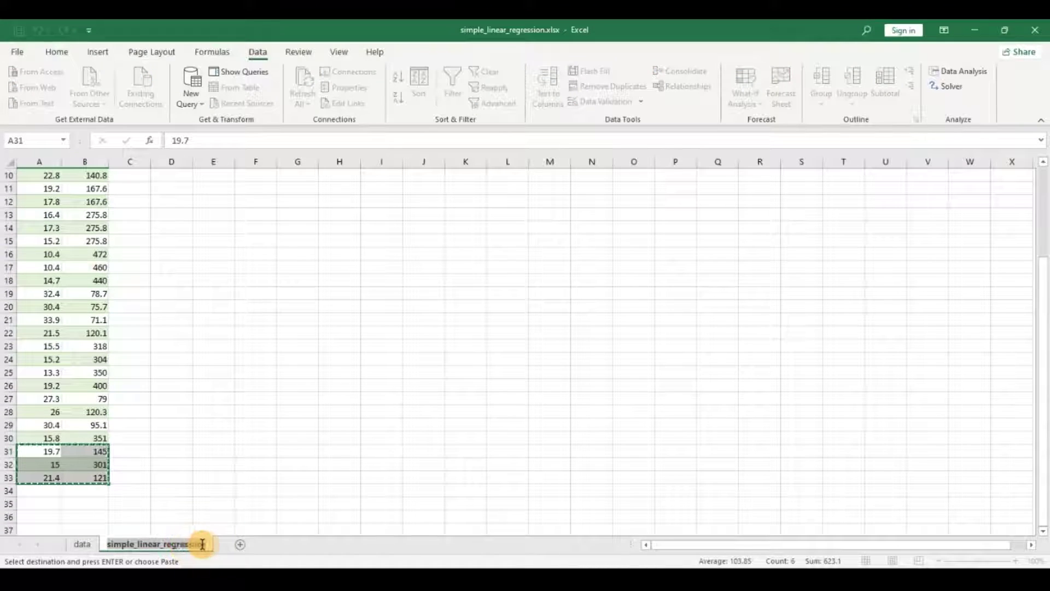
click(205, 544)
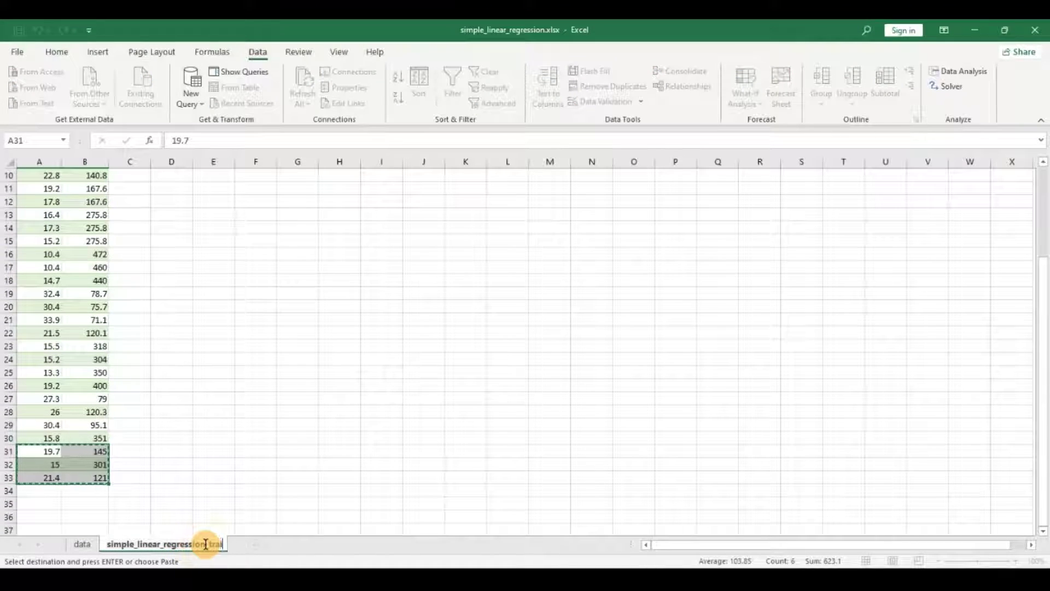
click(270, 550)
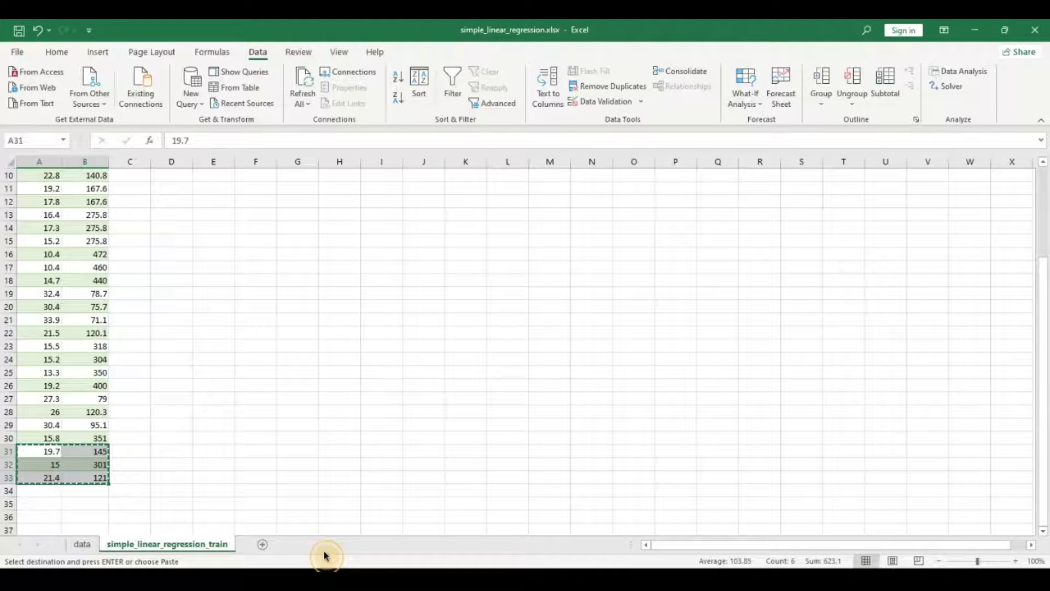
Add another worksheet after the train sheet and name it test.
click(267, 548)
double_click(260, 544)
text(test)
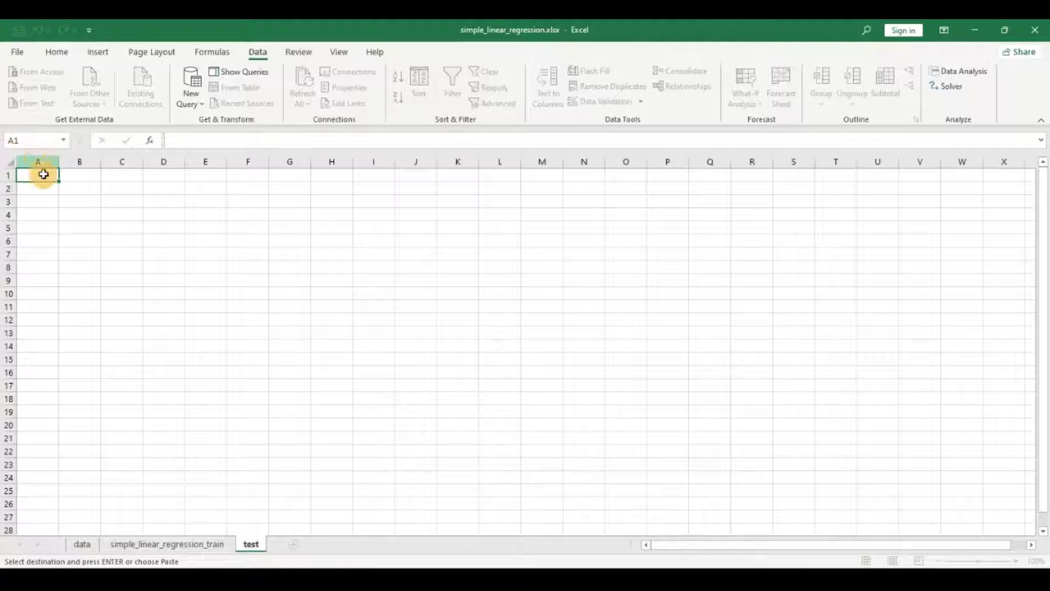
key(ctrl+v)
key(Return)
double_click(298, 544)
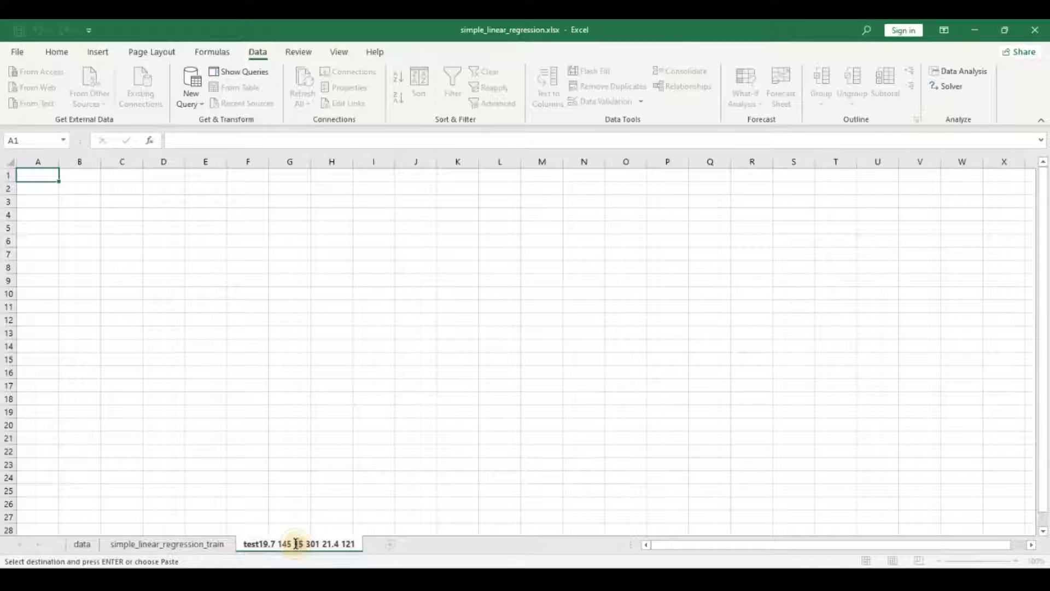
drag(262, 544, 401, 544)
key(BackSpace)
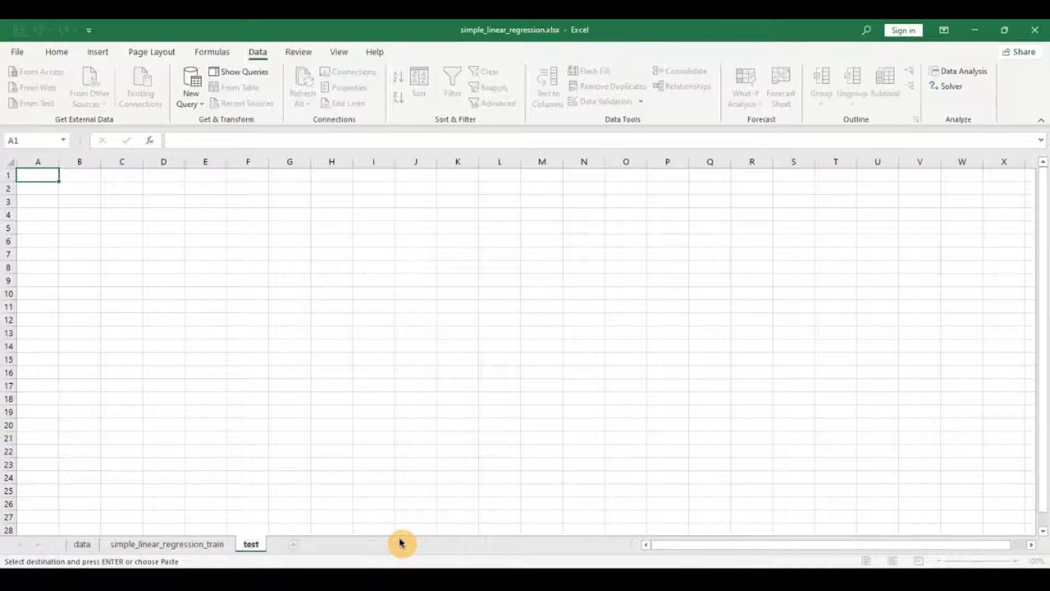
Paste the three copied mpg and disp rows into the test sheet starting at cell A1.
click(278, 397)
click(50, 176)
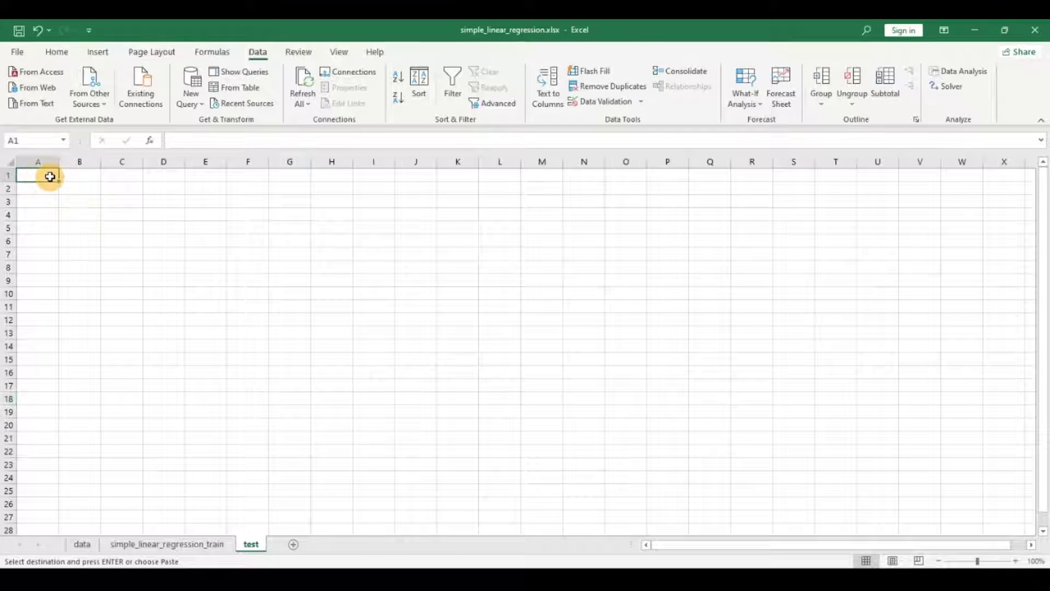
key(ctrl+v)
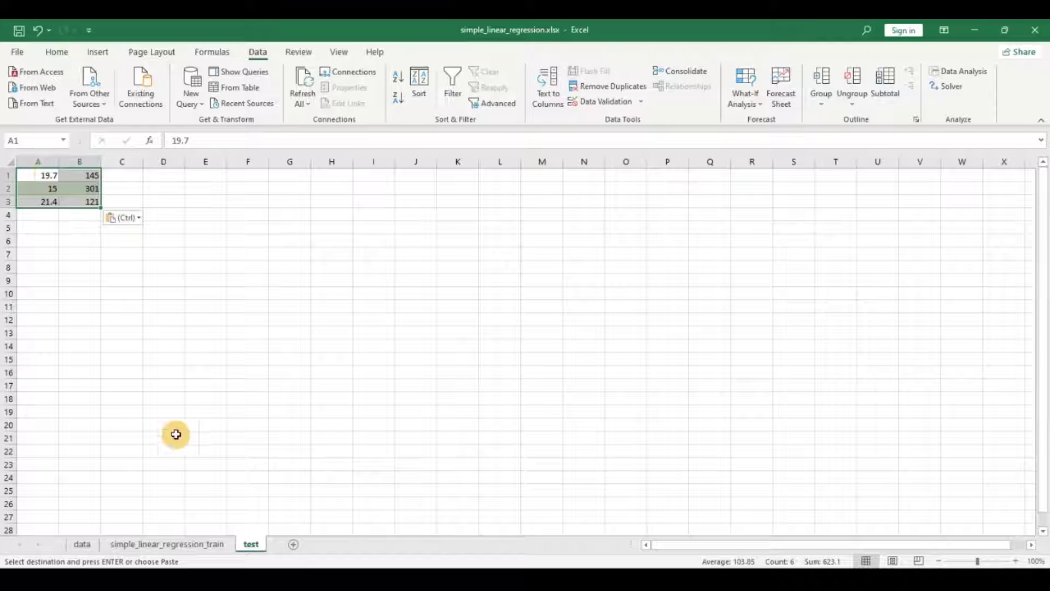
Check the column headers on the train sheet, and insert an empty row above the first row of the test sheet.
click(164, 545)
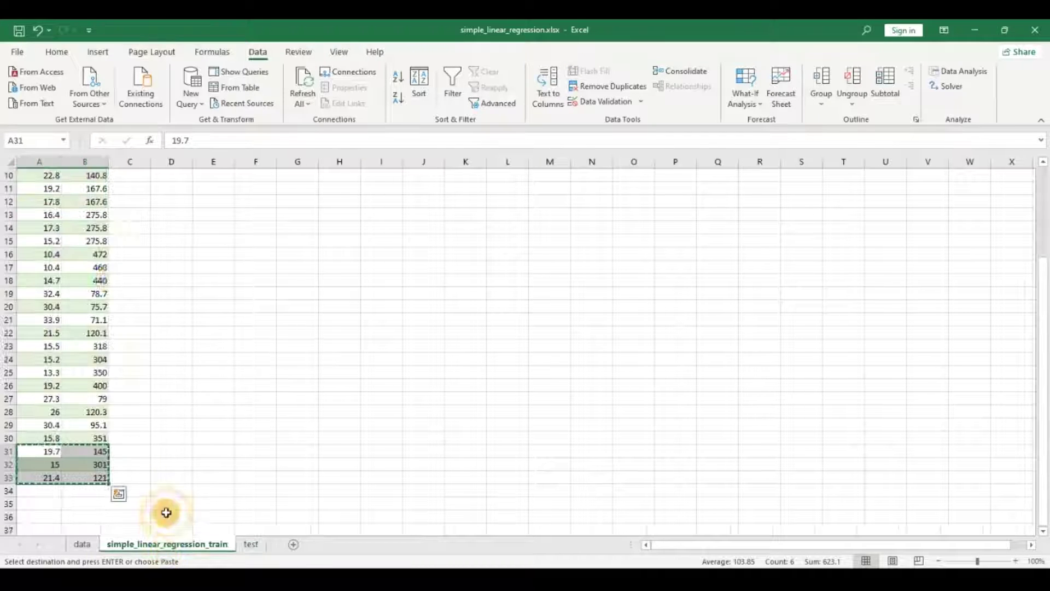
scroll(129, 300, up, 3)
click(144, 228)
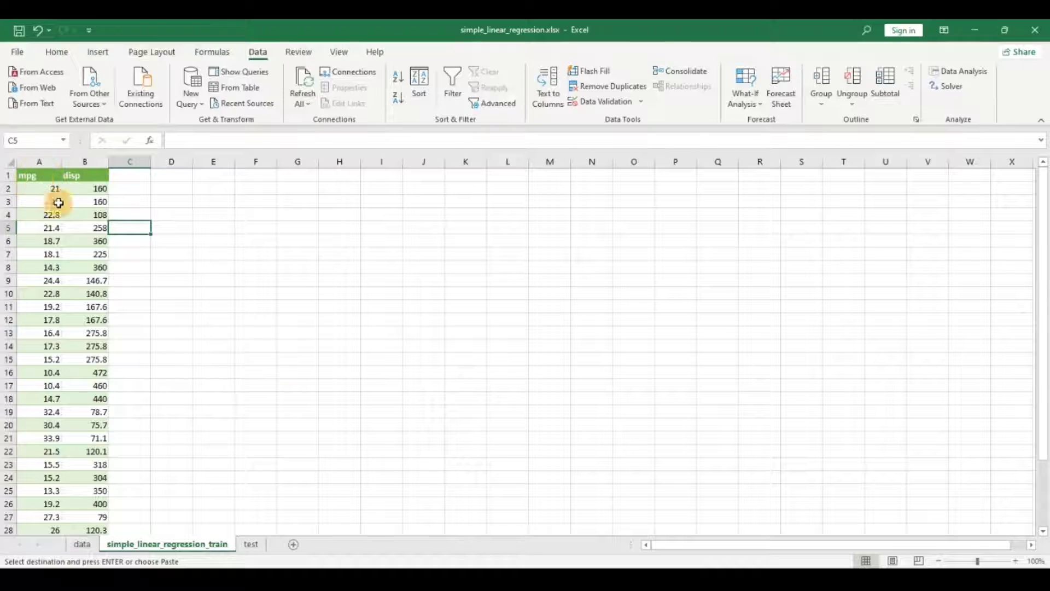
click(251, 543)
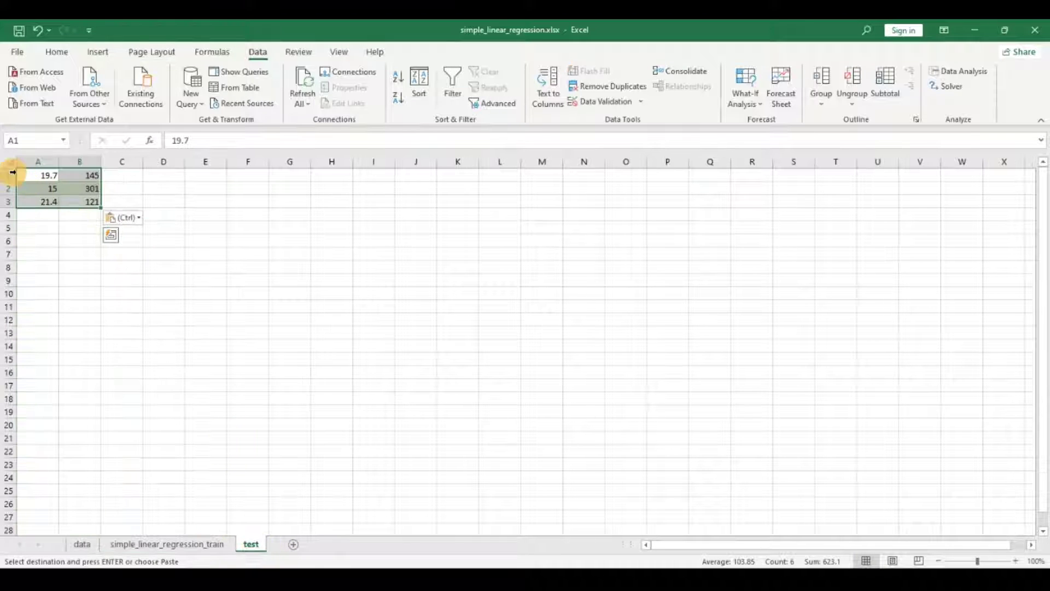
click(9, 174)
right_click(9, 174)
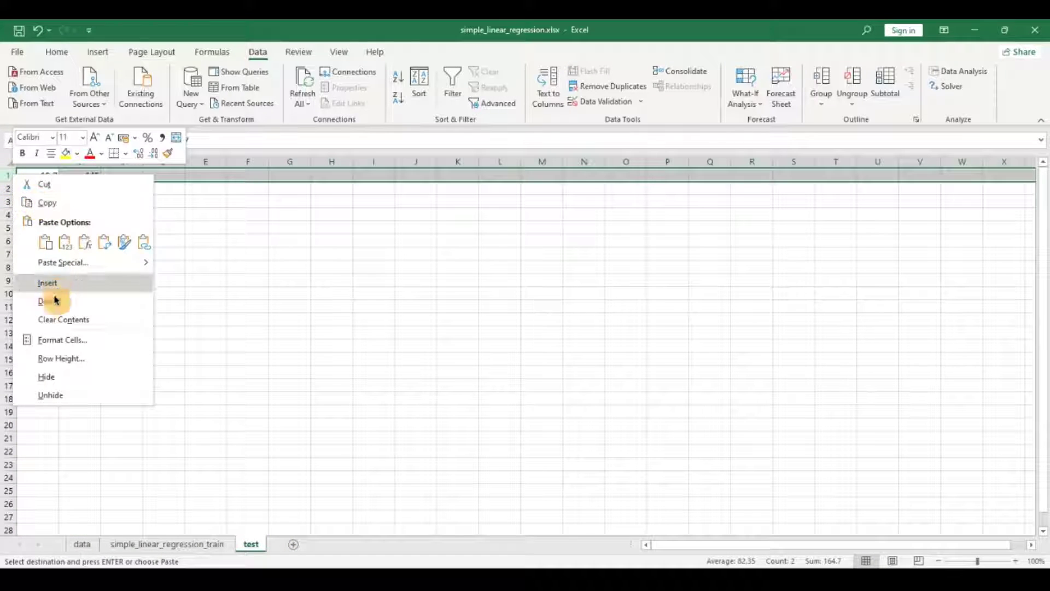
click(55, 226)
Enter the headers mpg in A1 and disp in B1 of the test sheet.
click(42, 175)
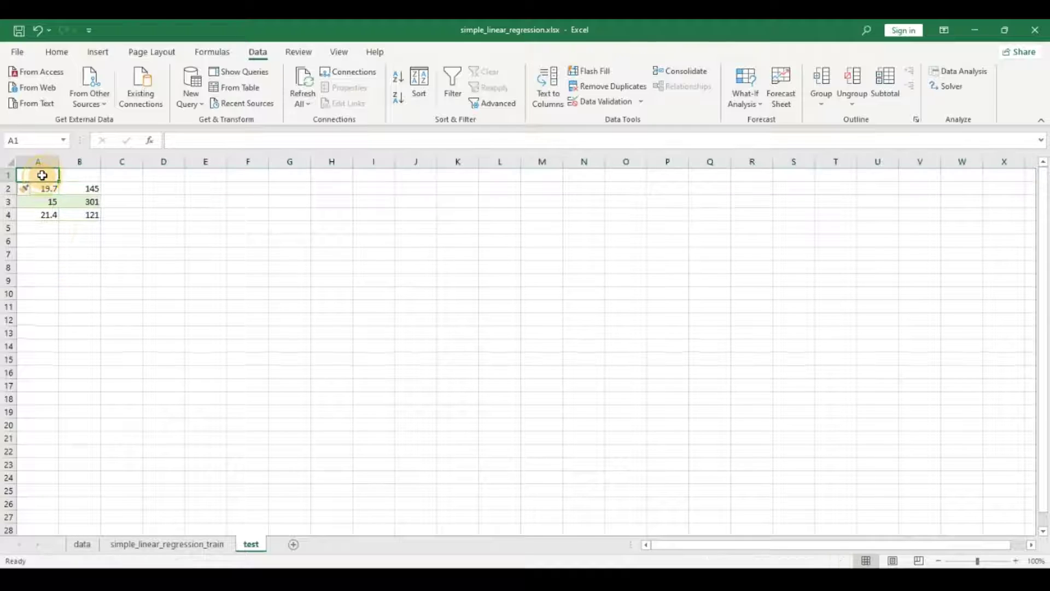
text(mpg)
key(Tab)
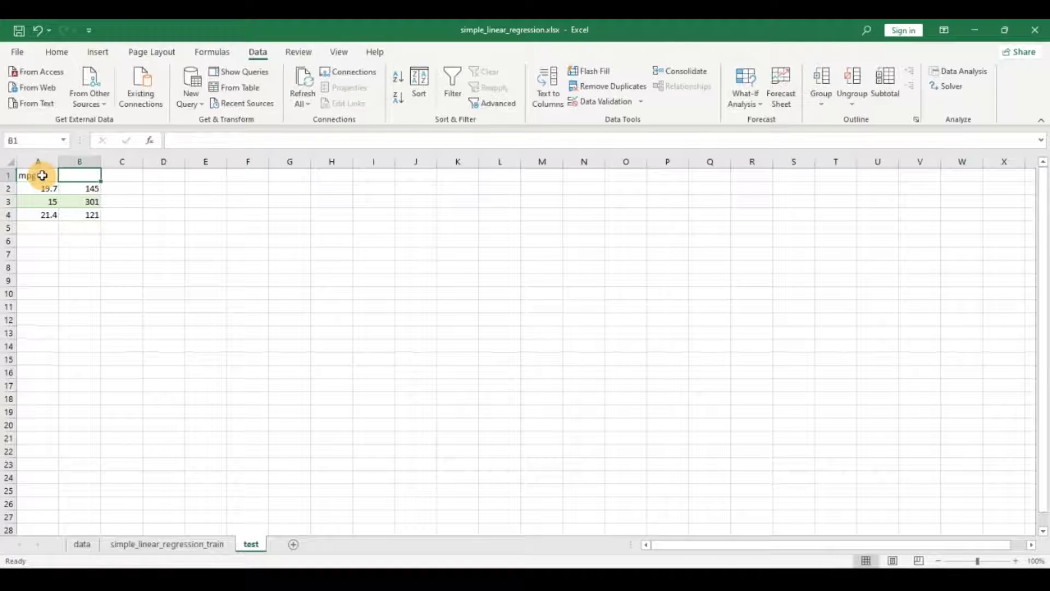
text(dis)
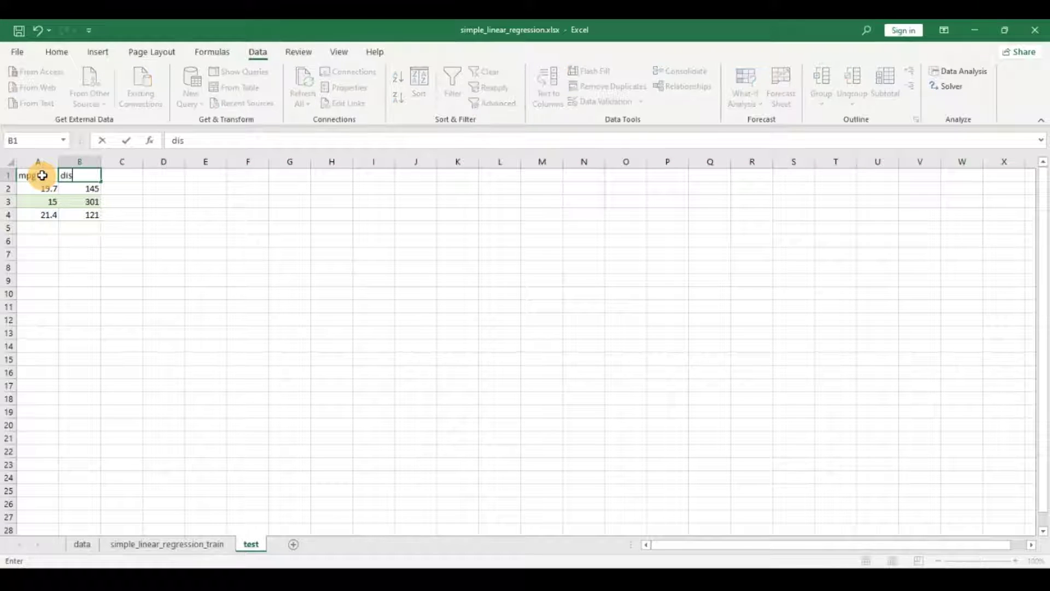
text(p)
key(Return)
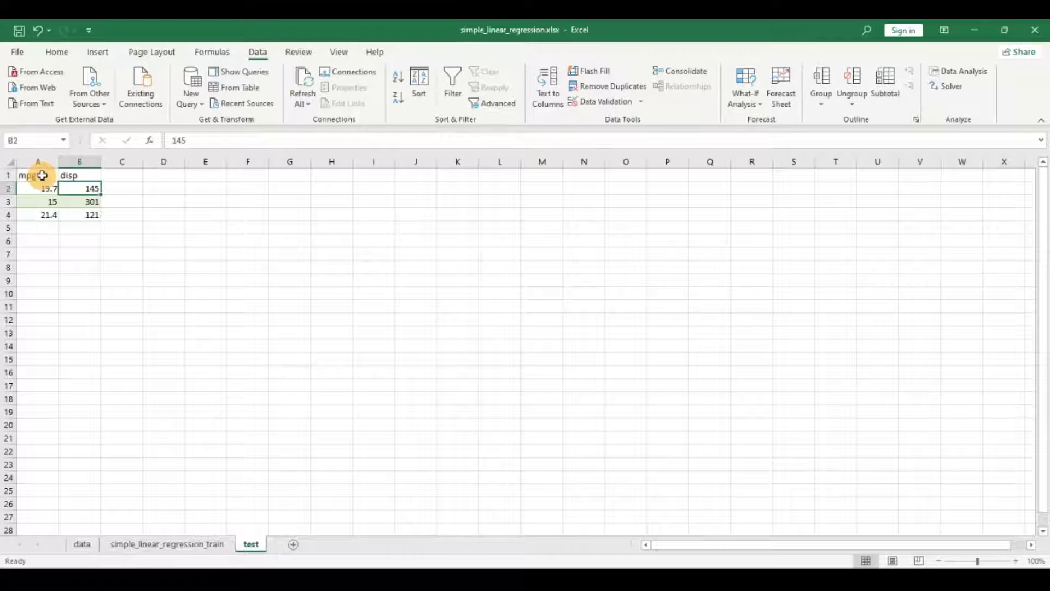
Insert a Box & Whisker chart of the train sheet's disp column, B1:B33, and place it just beside the data near the top rows.
click(166, 545)
scroll(159, 392, down, 3)
scroll(159, 393, up, 3)
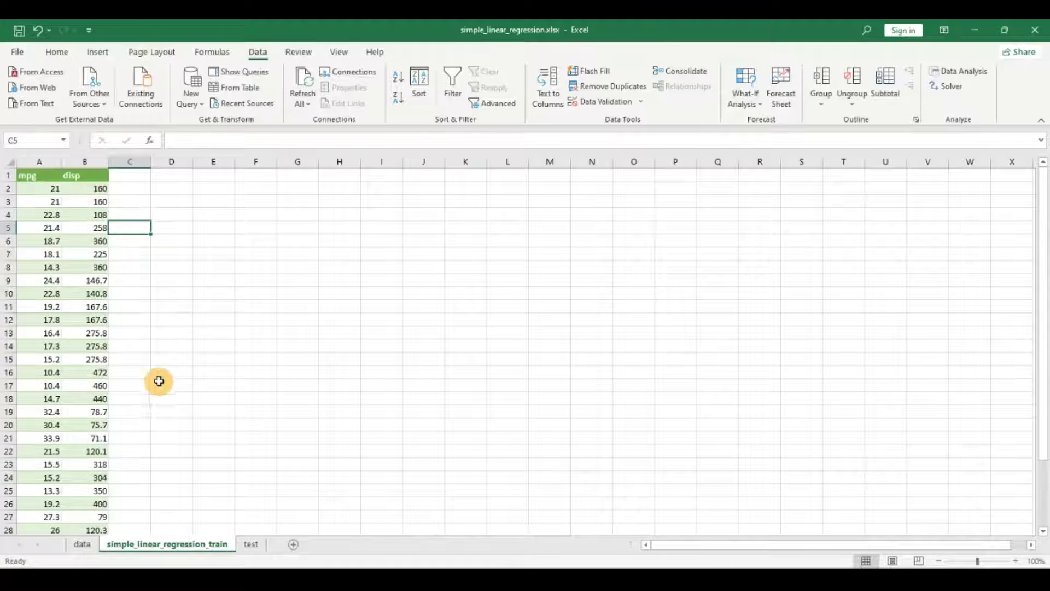
click(93, 188)
key(Up)
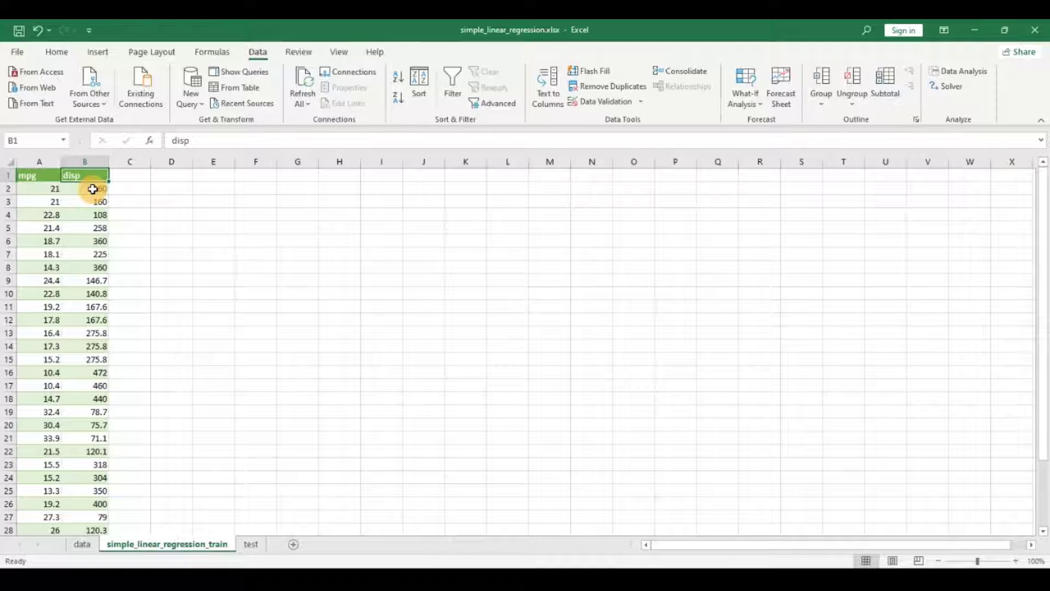
click(92, 189)
key(ctrl+shift+Down)
scroll(93, 188, up, 2)
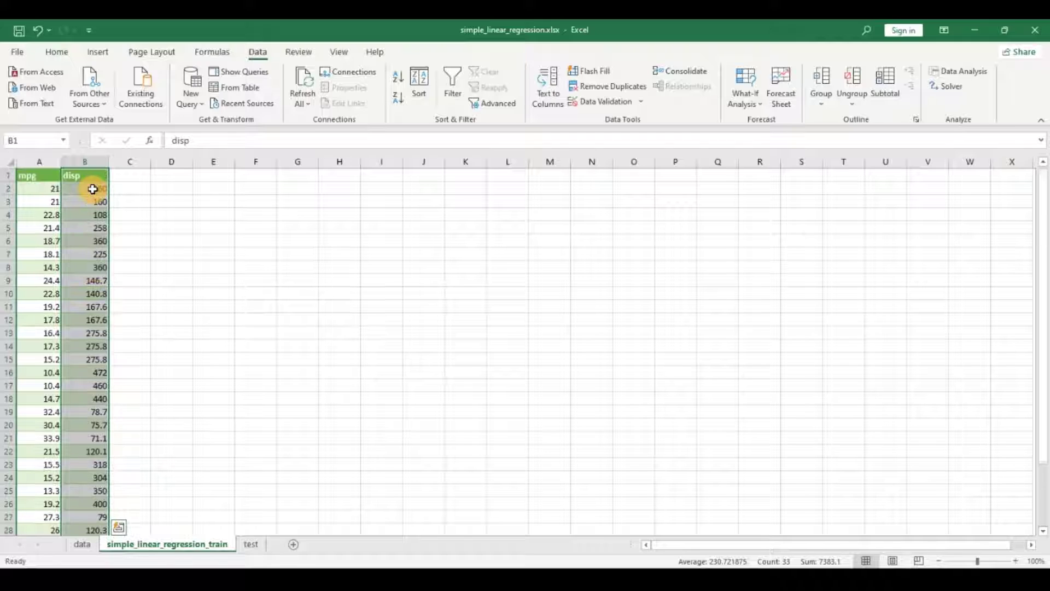
click(104, 55)
click(420, 98)
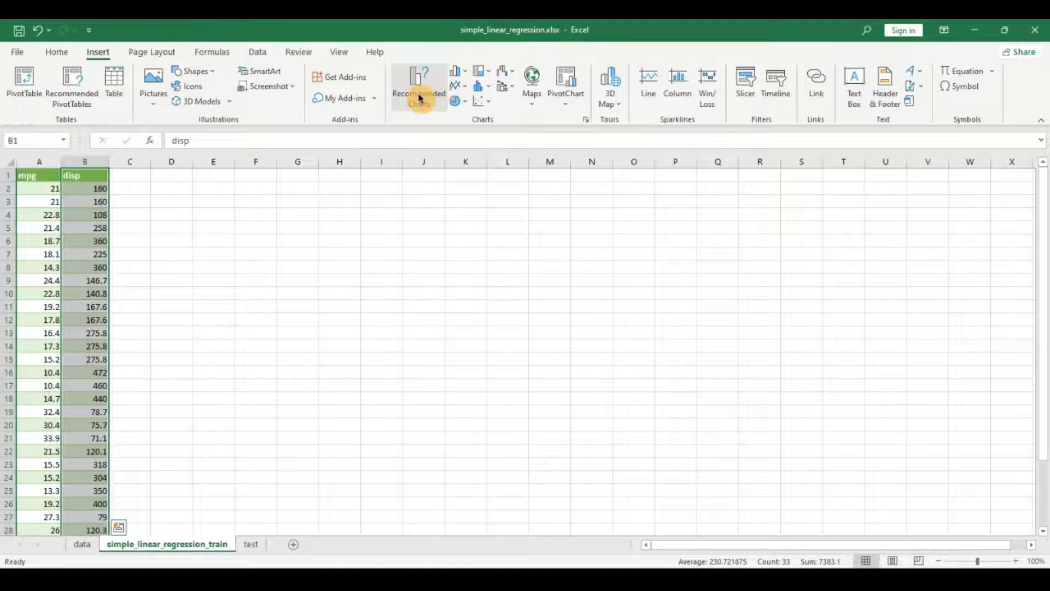
click(425, 128)
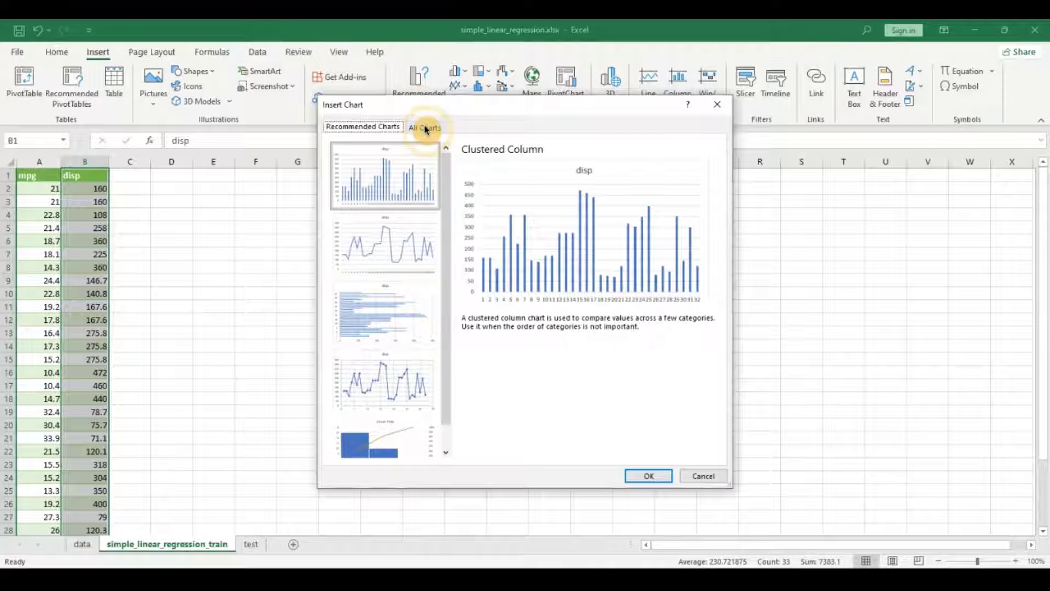
click(364, 345)
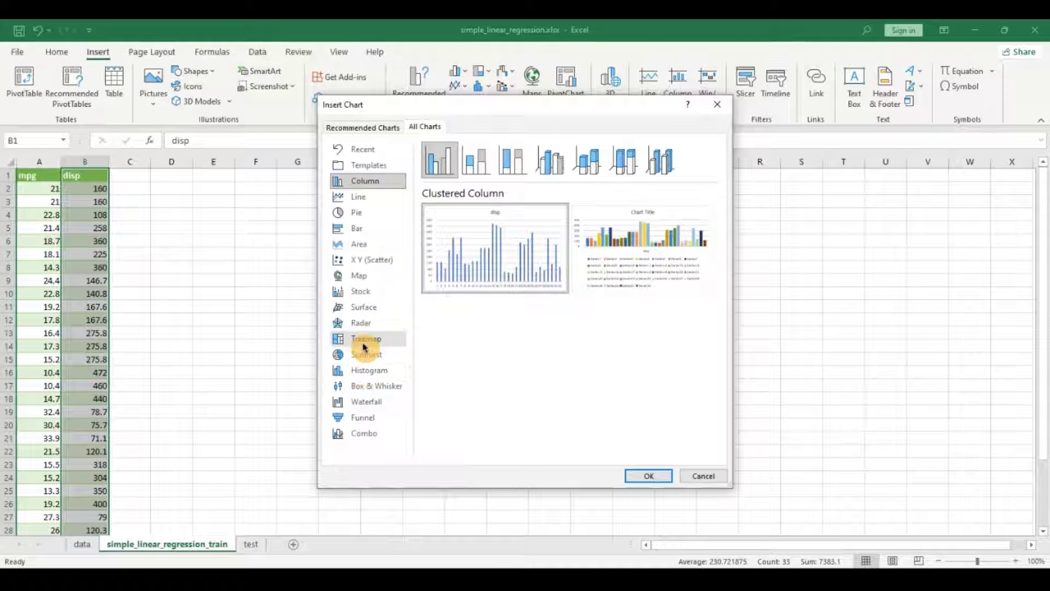
click(361, 390)
click(638, 476)
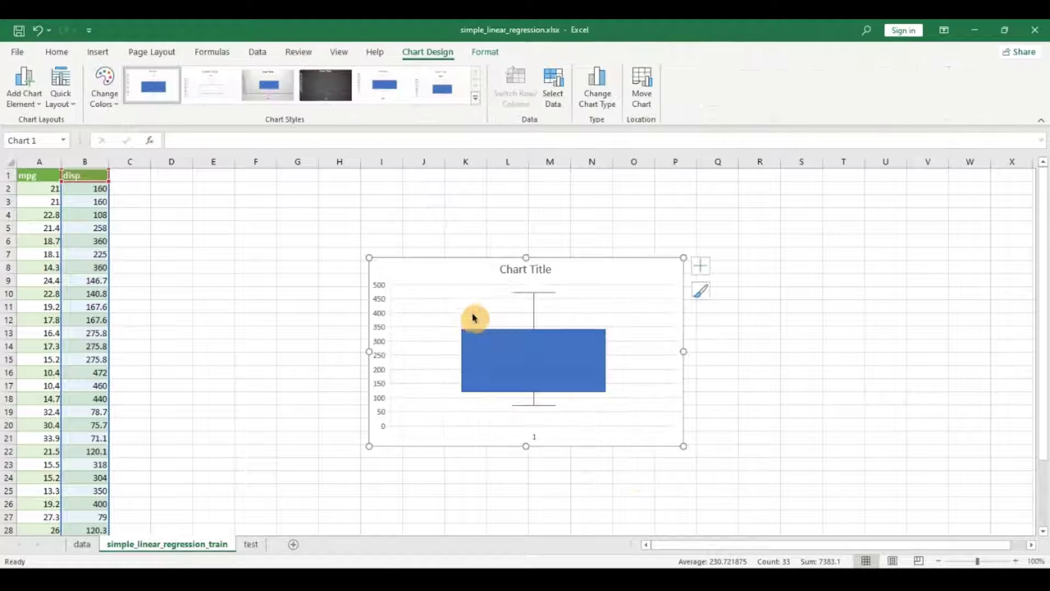
mouse_move(623, 281)
mouse_down()
mouse_move(521, 241)
mouse_move(420, 228)
mouse_move(431, 206)
mouse_move(445, 204)
mouse_up()
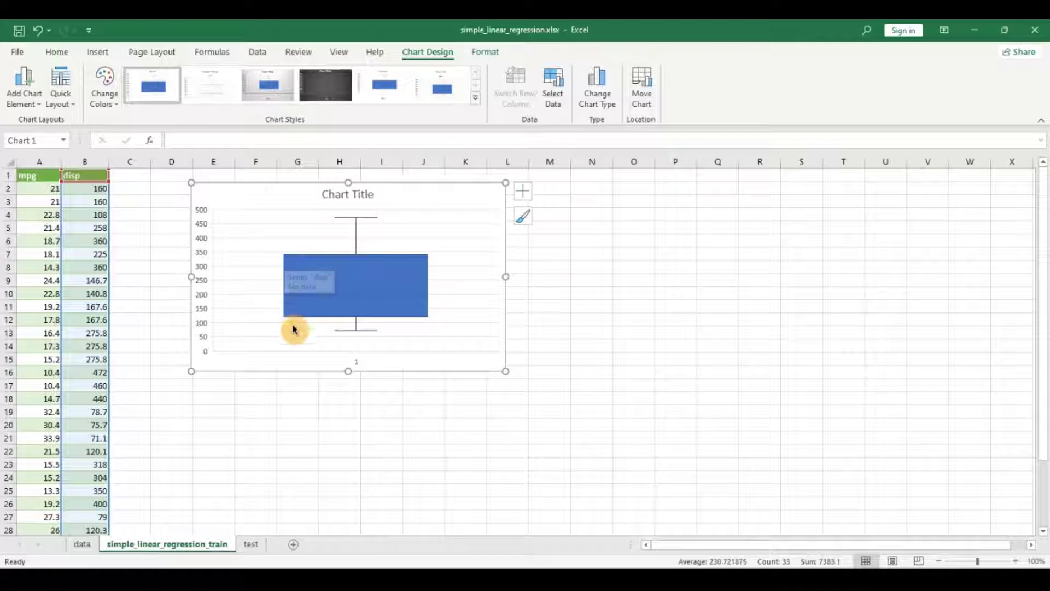
Remove the gridlines from the disp box plot and show its inner points.
mouse_move(291, 320)
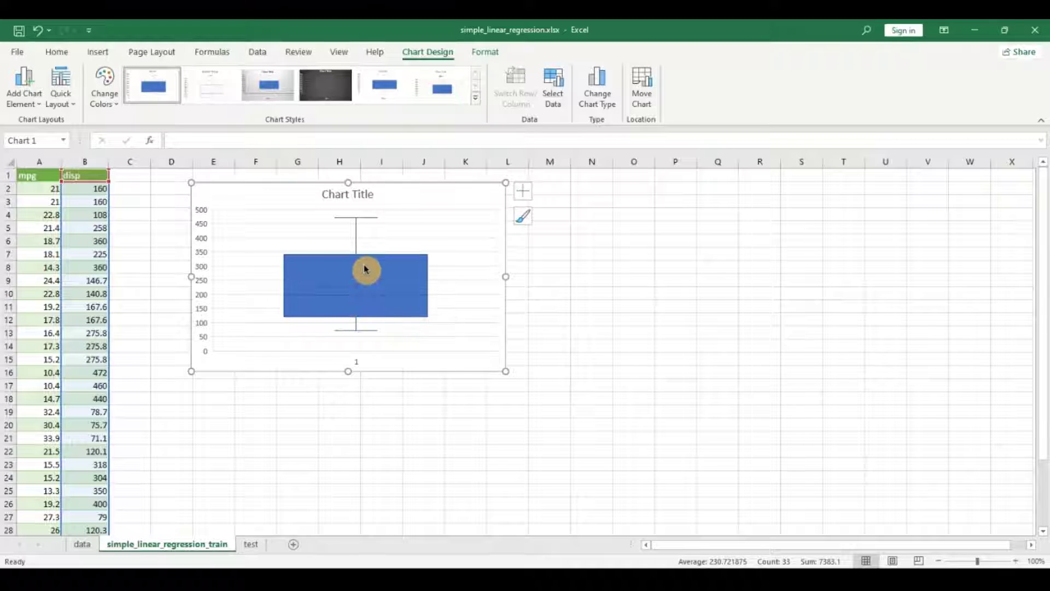
click(523, 194)
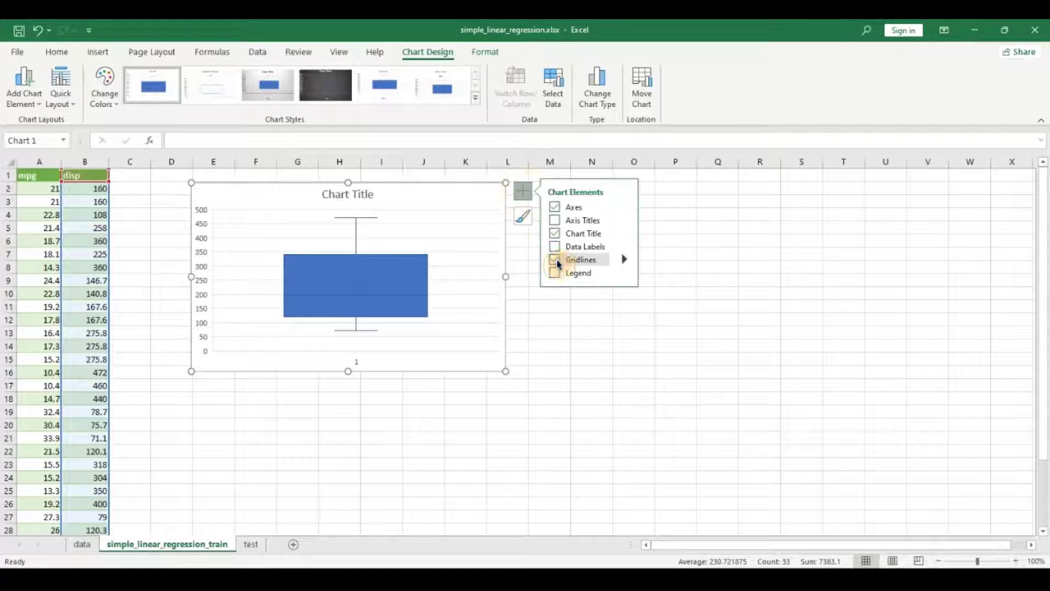
click(416, 249)
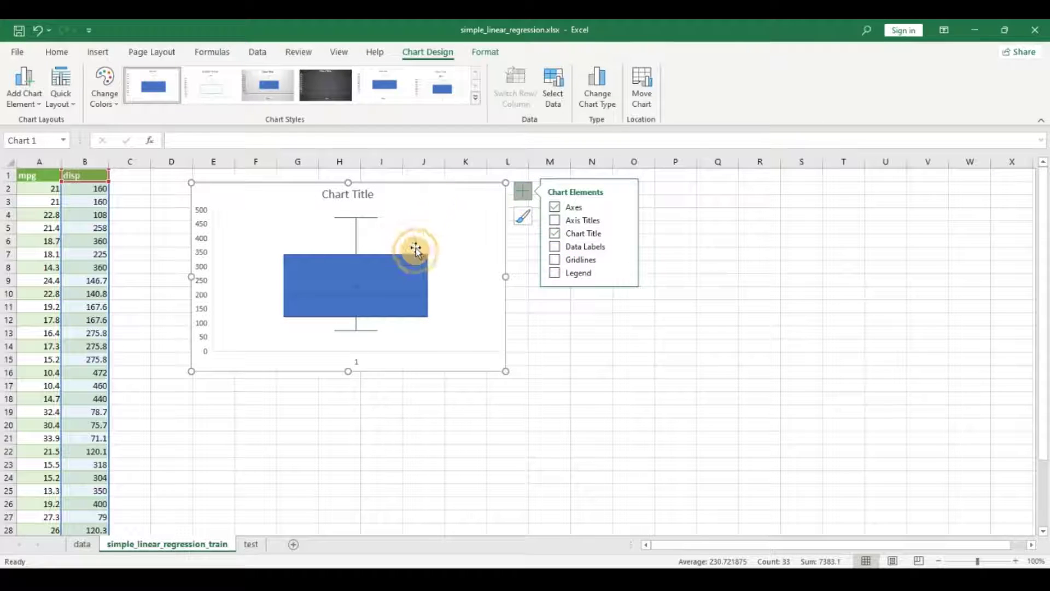
double_click(414, 262)
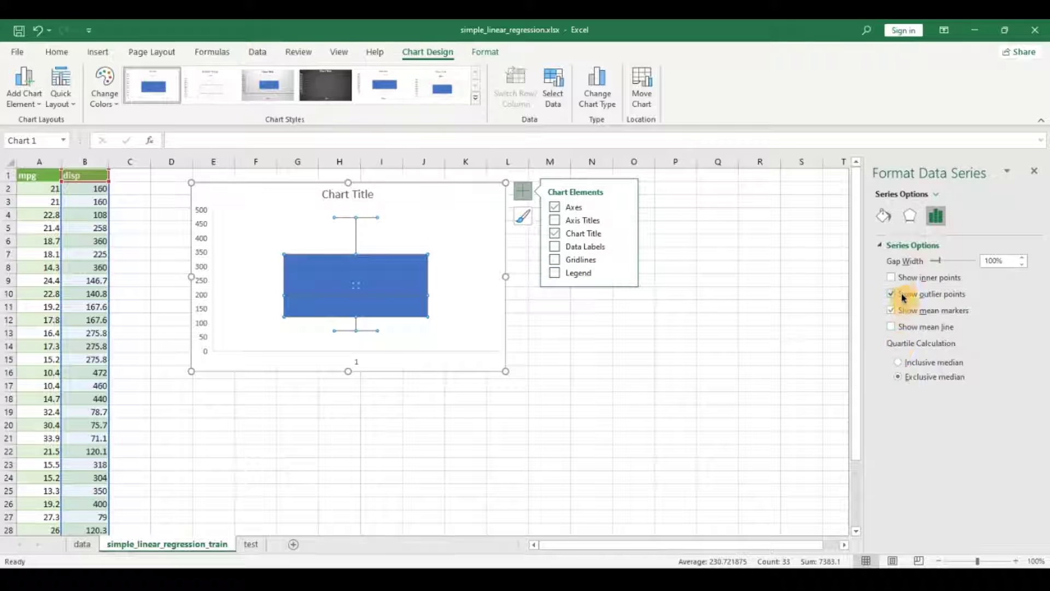
click(418, 247)
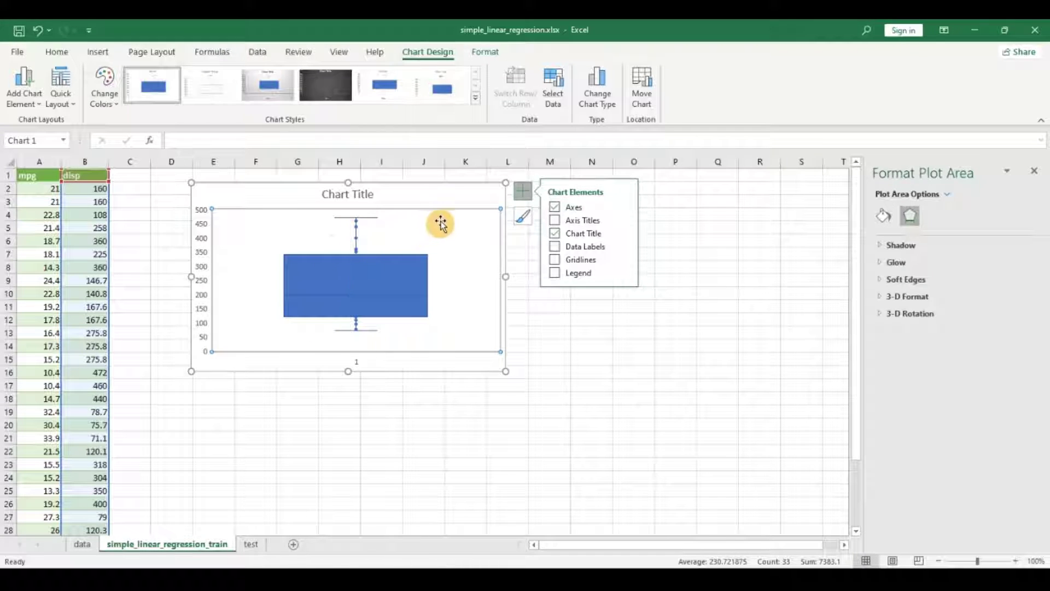
click(471, 202)
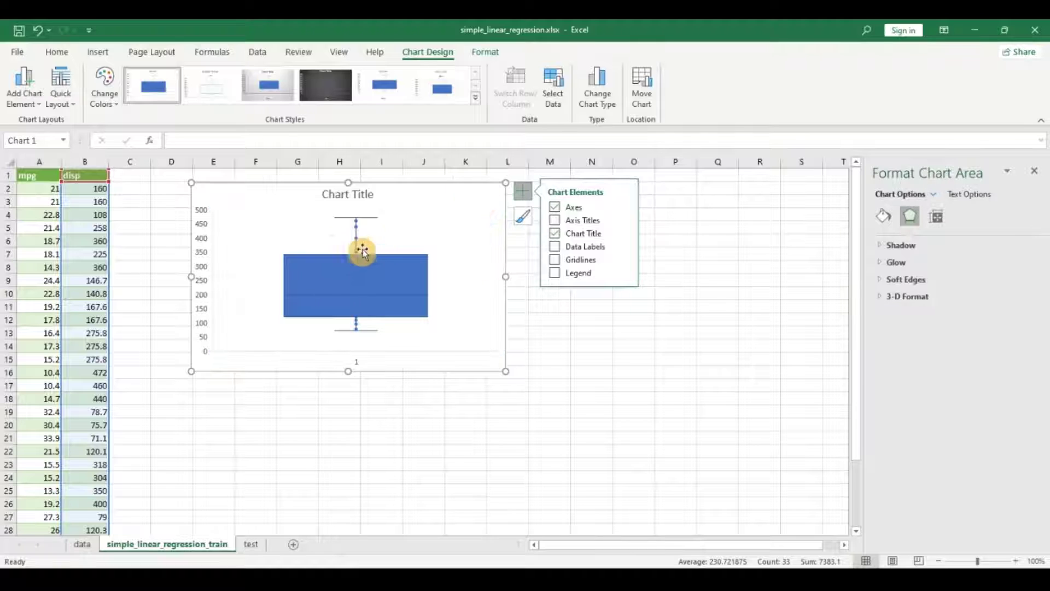
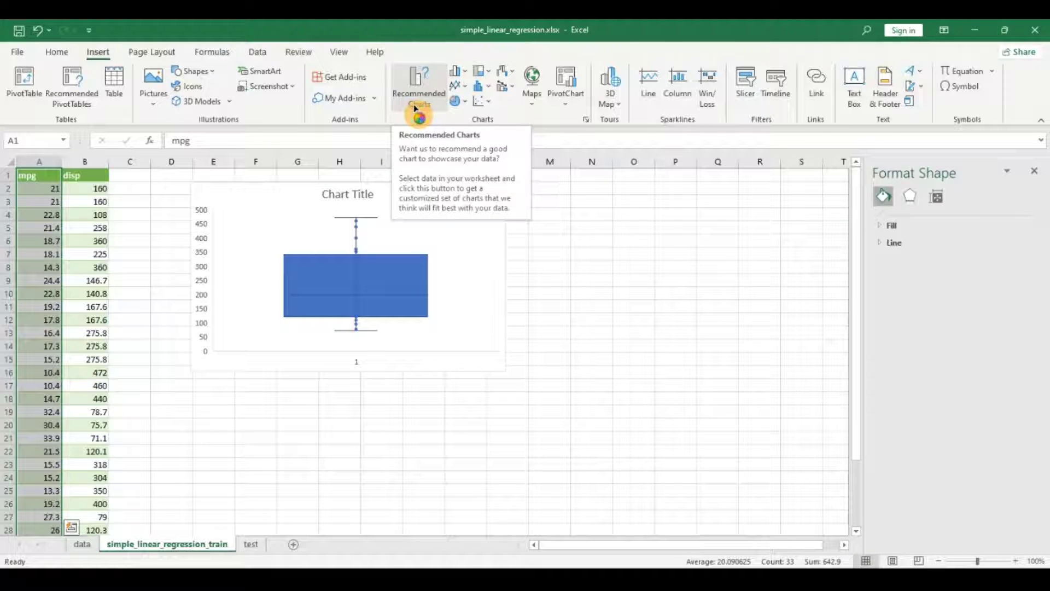
Insert a Box & Whisker chart of the mpg column, A1:A33, and place it beside the disp box plot, starting near column M.
click(412, 96)
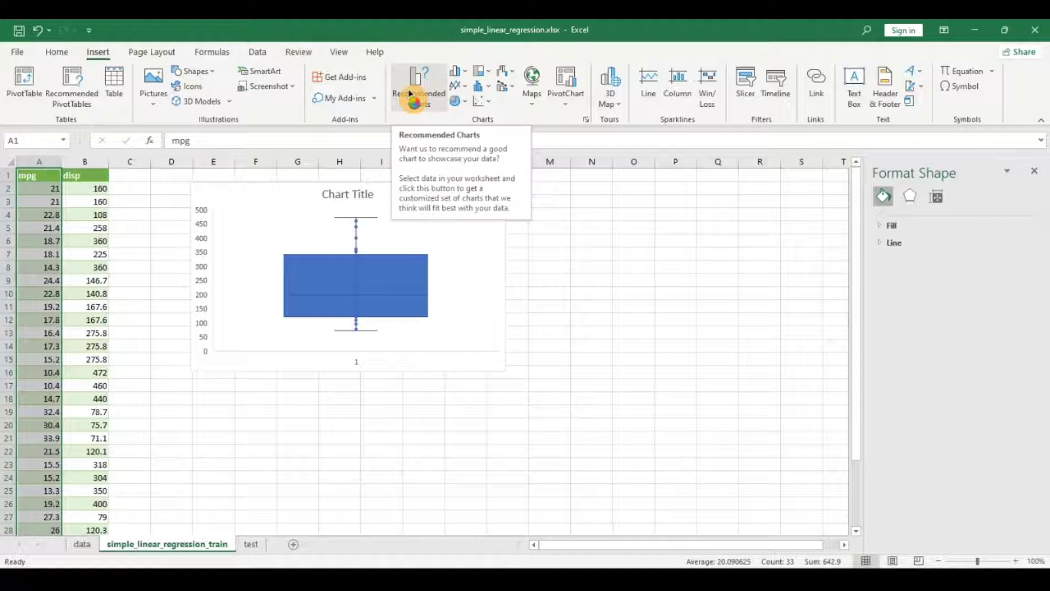
click(411, 96)
click(405, 160)
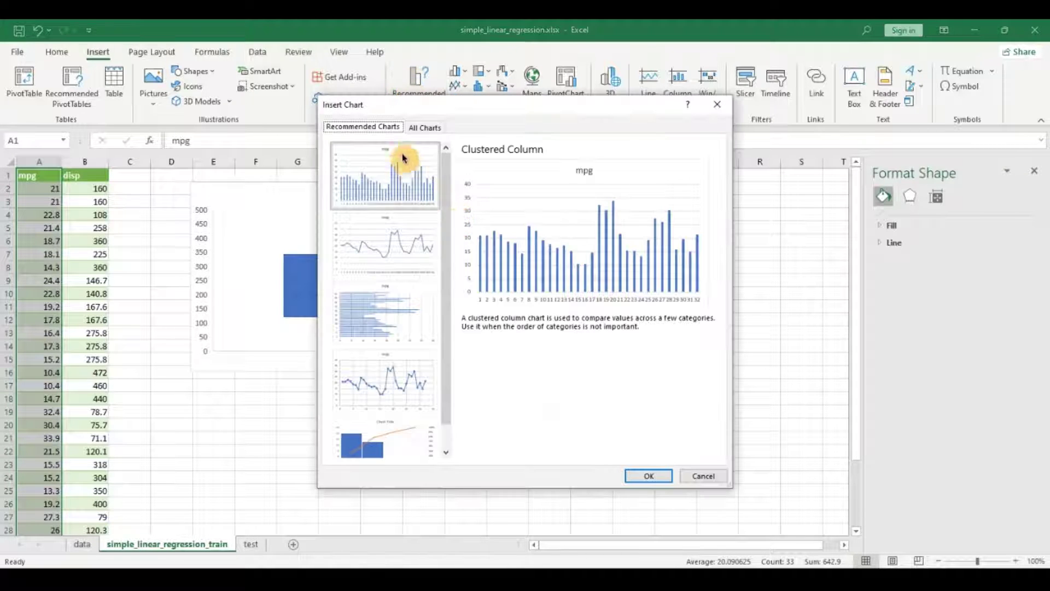
click(425, 127)
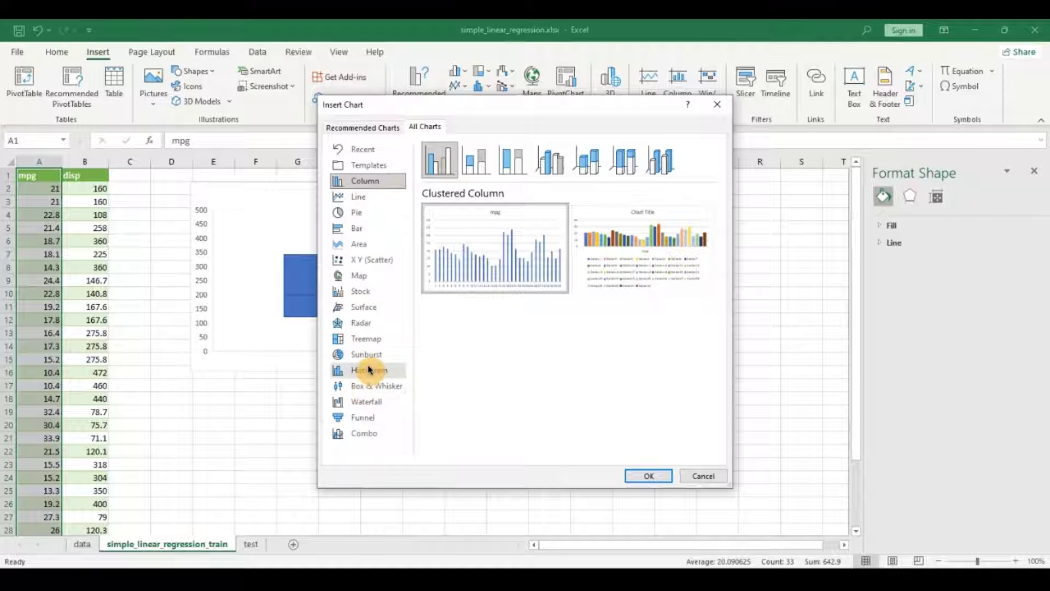
click(373, 385)
click(639, 476)
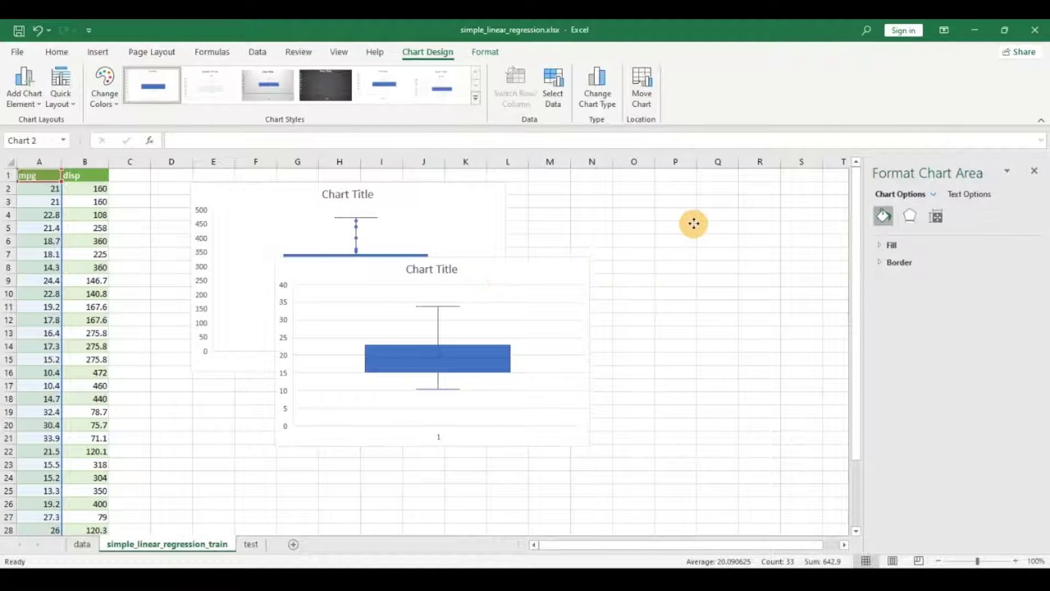
drag(434, 306, 740, 194)
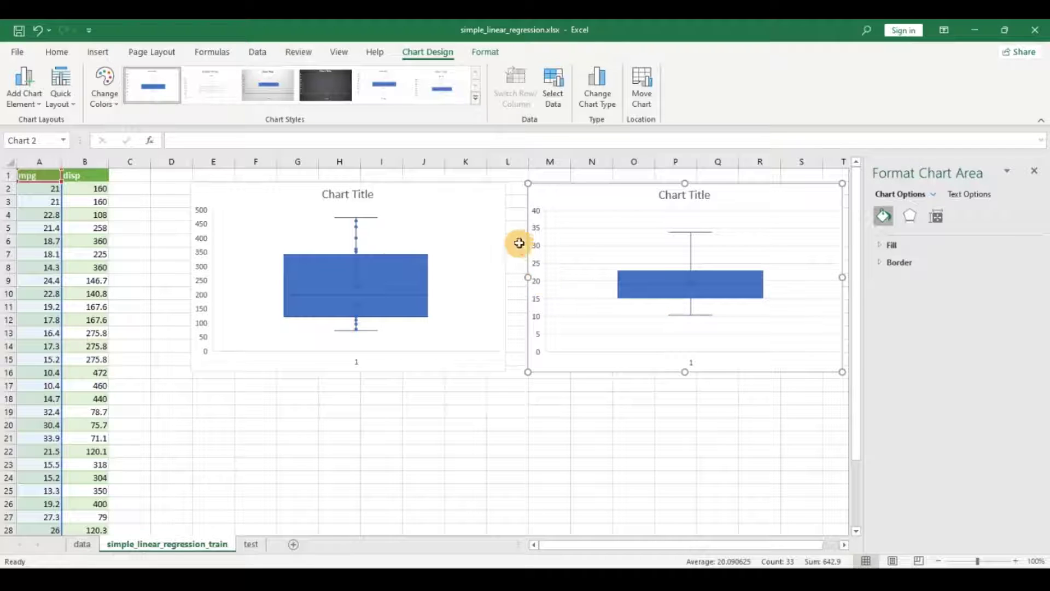
Change the title of the disp box plot to "disp distribution".
click(342, 196)
double_click(339, 195)
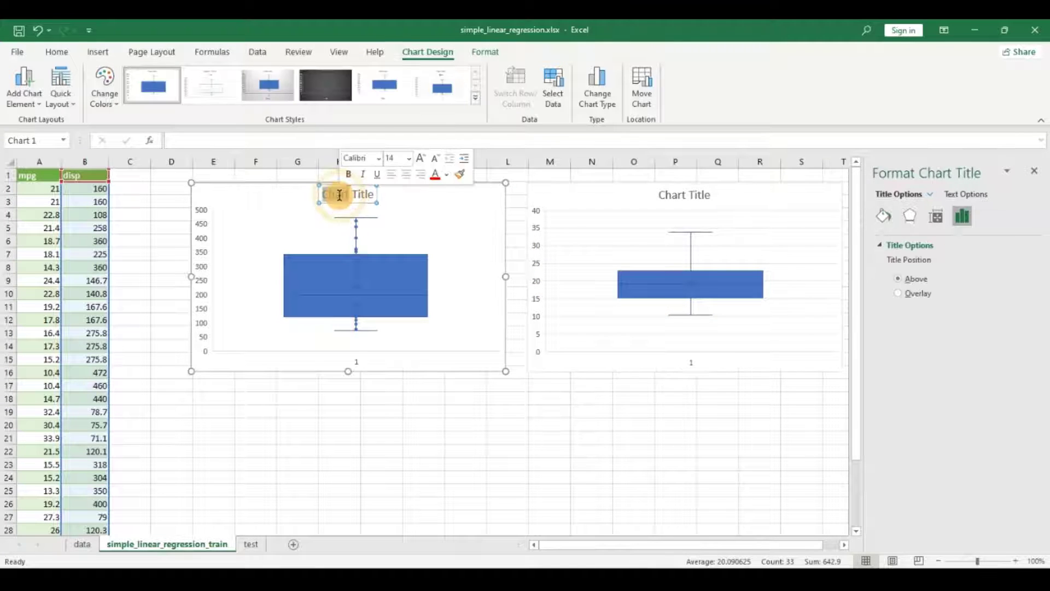
click(339, 195)
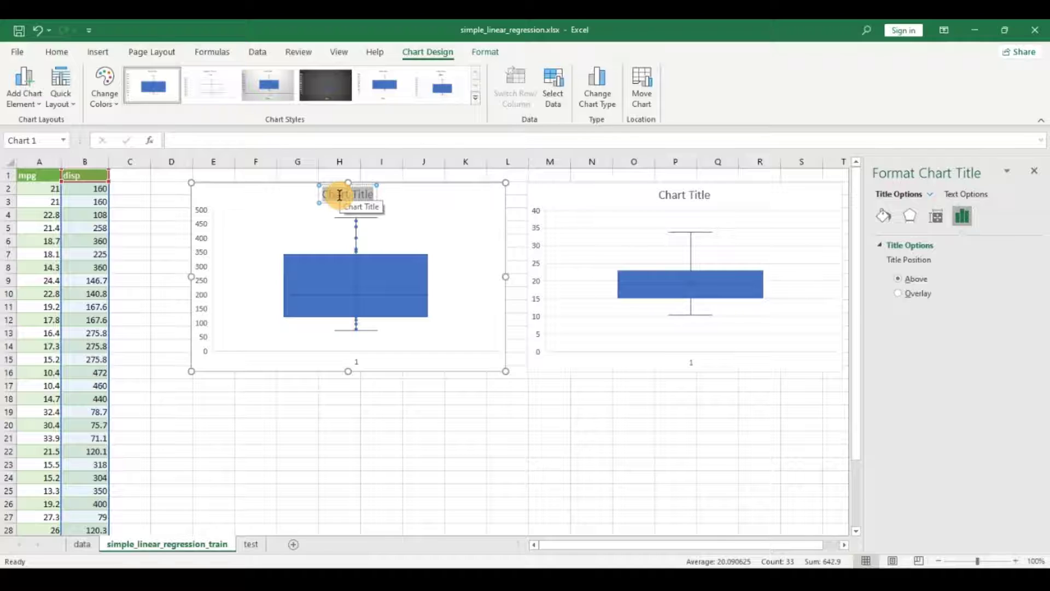
key(BackSpace)
text(disp distributio)
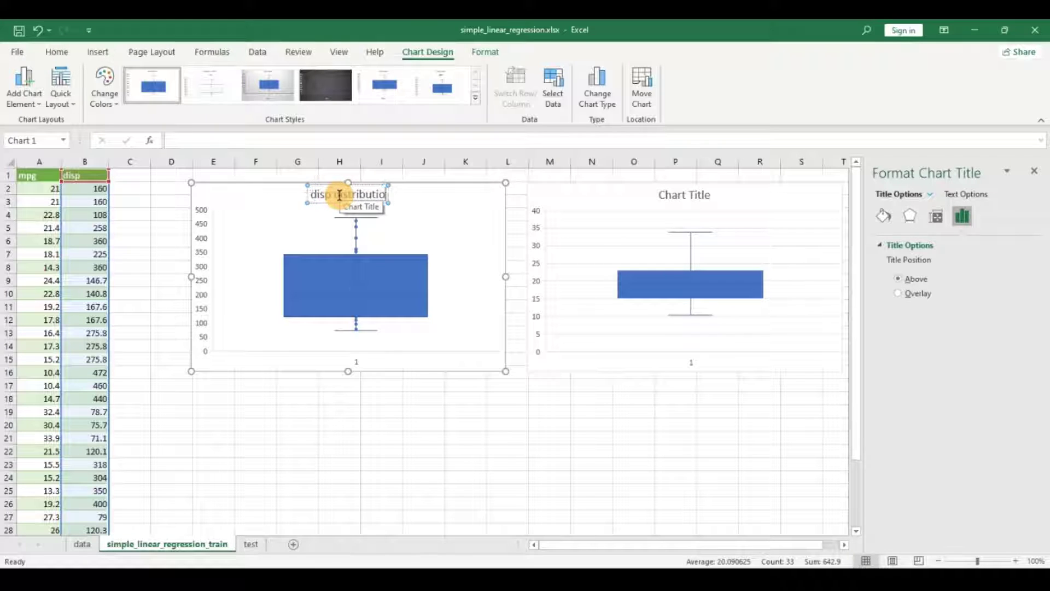
text(n)
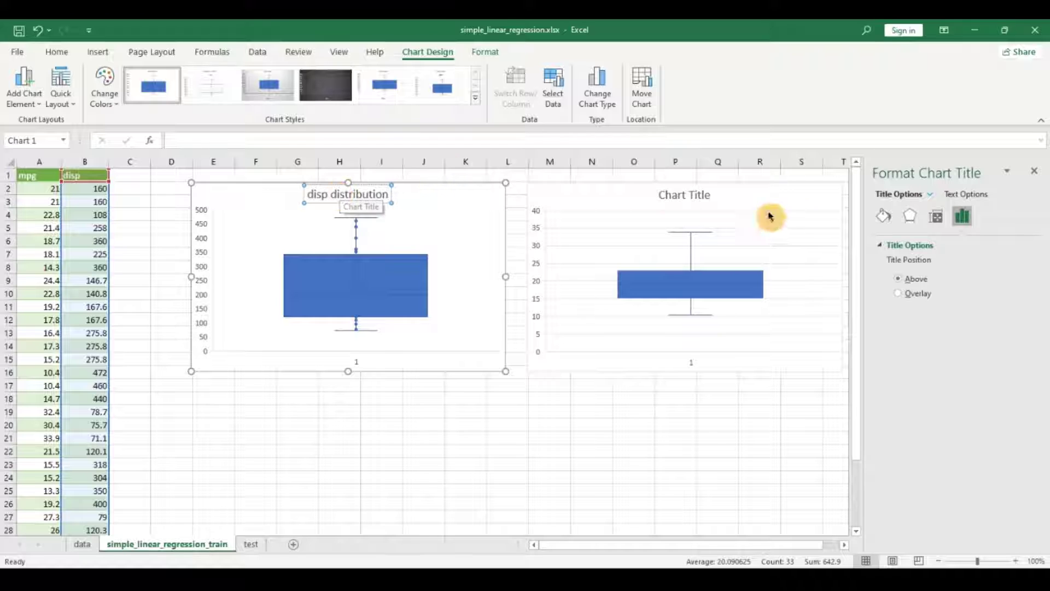
Change the title of the mpg box plot to "mpg distribution".
click(697, 199)
double_click(682, 196)
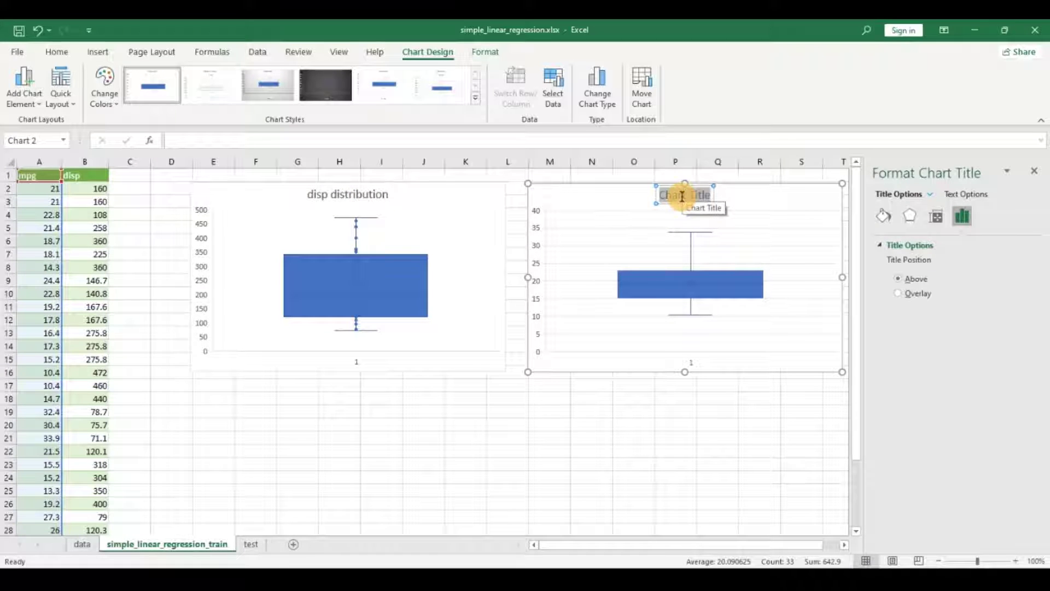
text(mpg distribution)
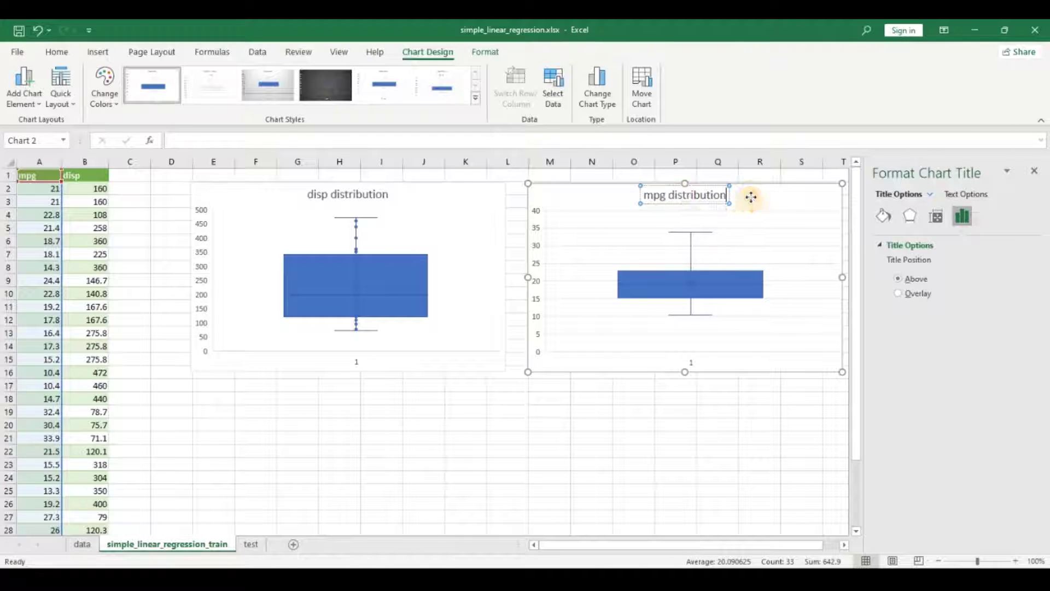
click(772, 198)
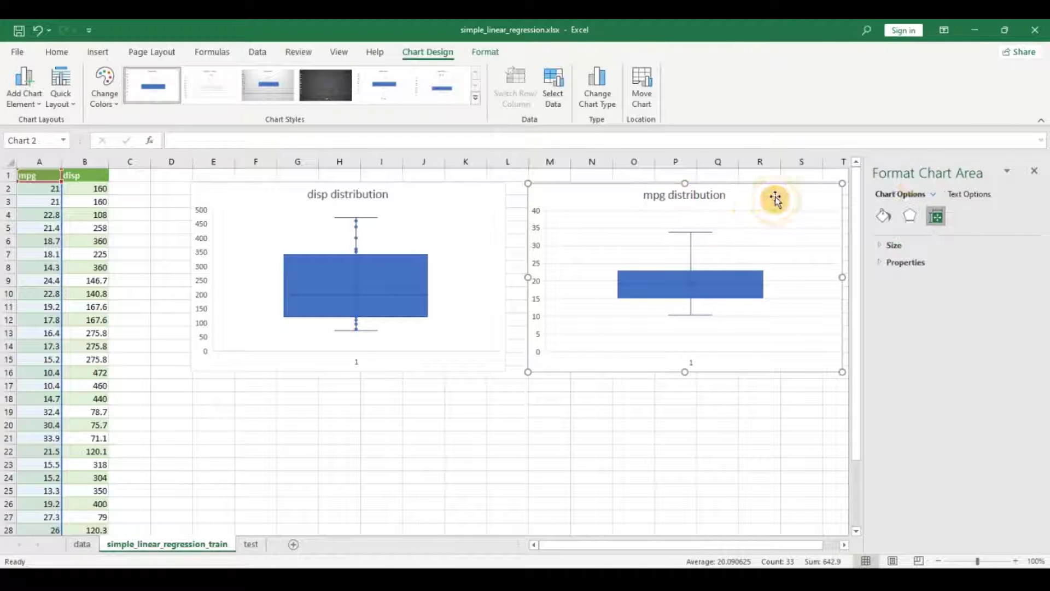
Insert the recommended Scatter chart of the mpg and disp columns, A1:B33, on the train sheet.
click(1033, 174)
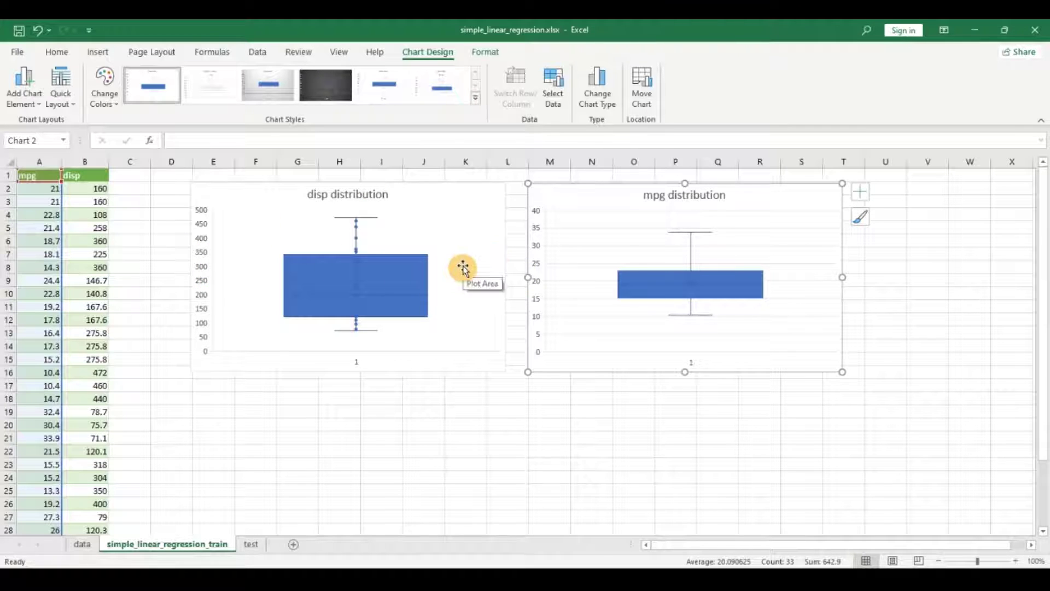
click(33, 188)
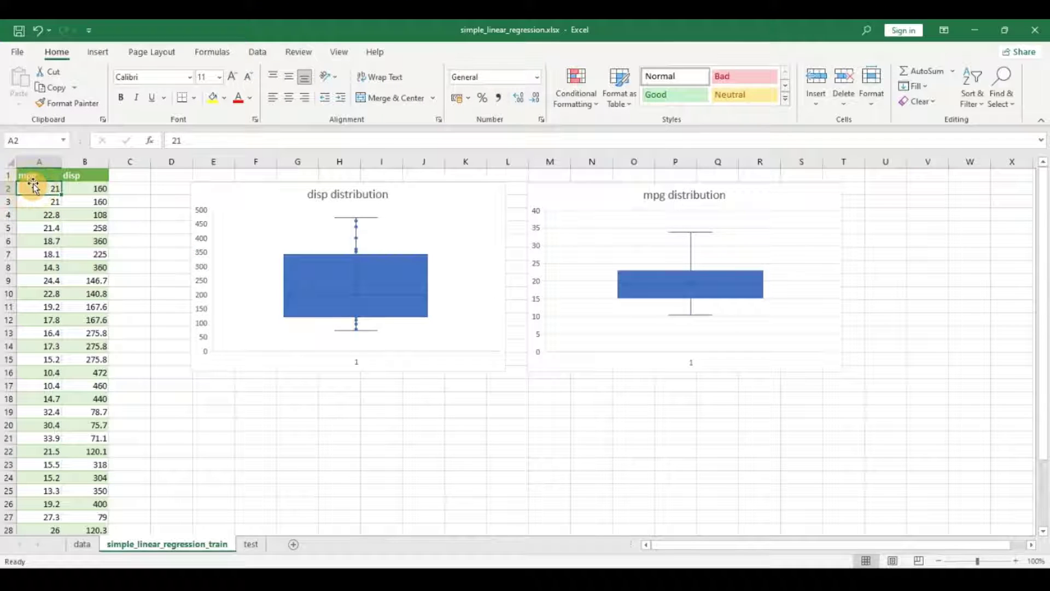
click(33, 180)
key(ctrl+shift+Right)
key(ctrl+shift+Down)
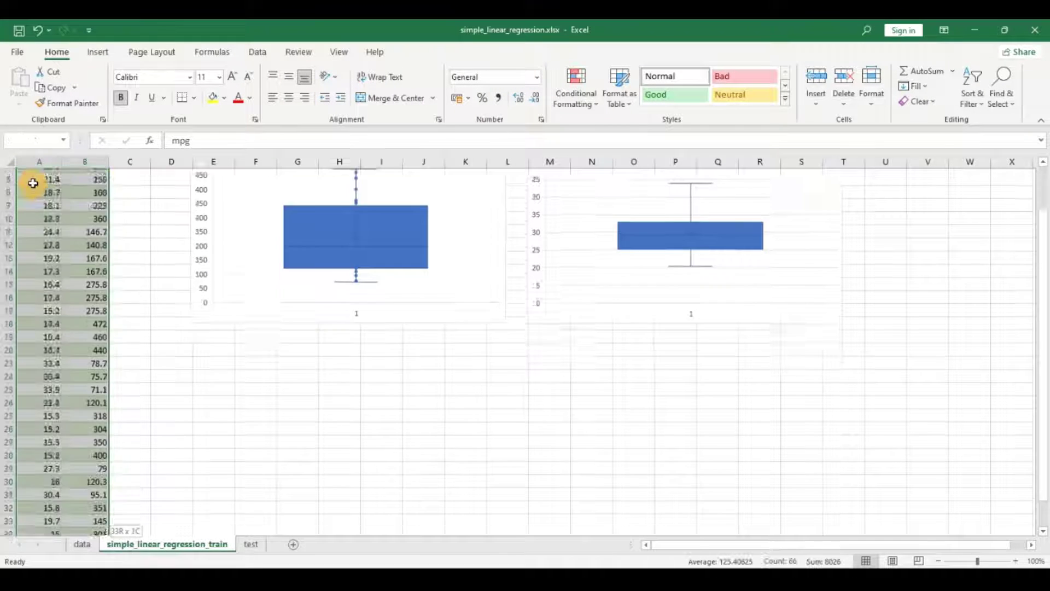
scroll(93, 271, up, 2)
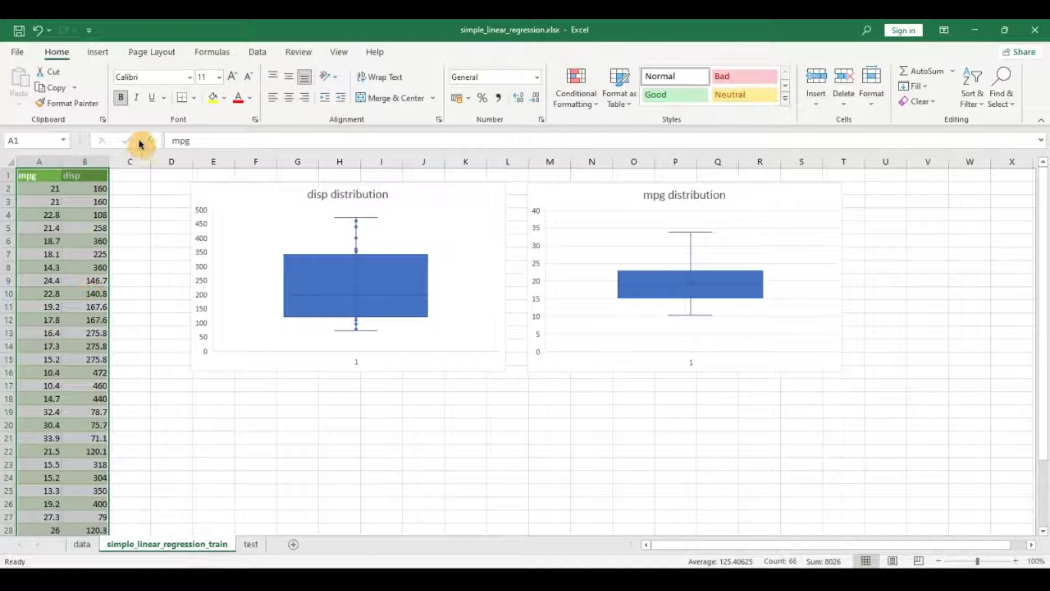
click(99, 52)
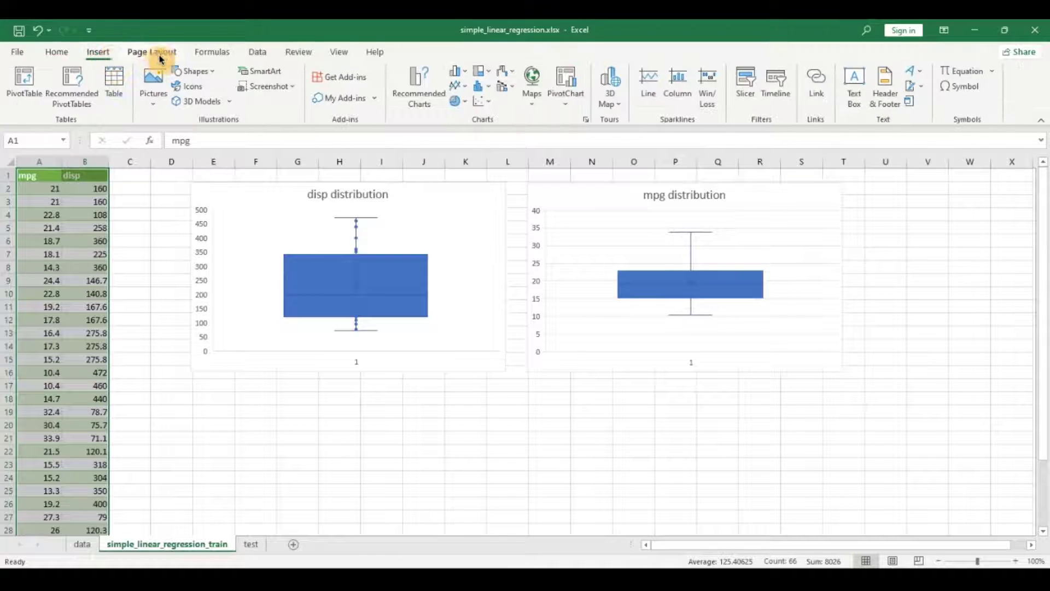
click(405, 96)
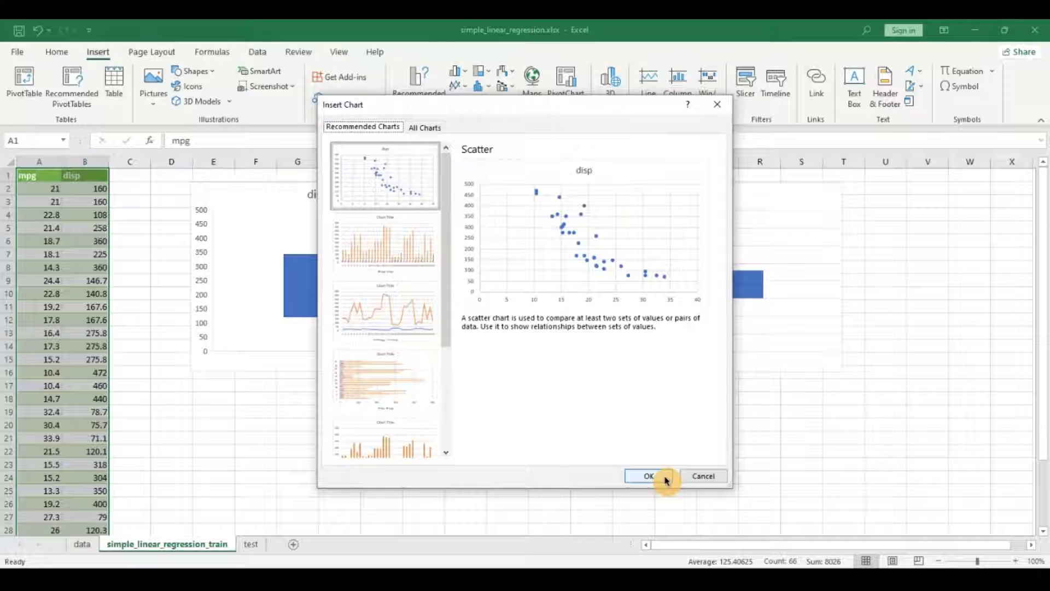
click(665, 479)
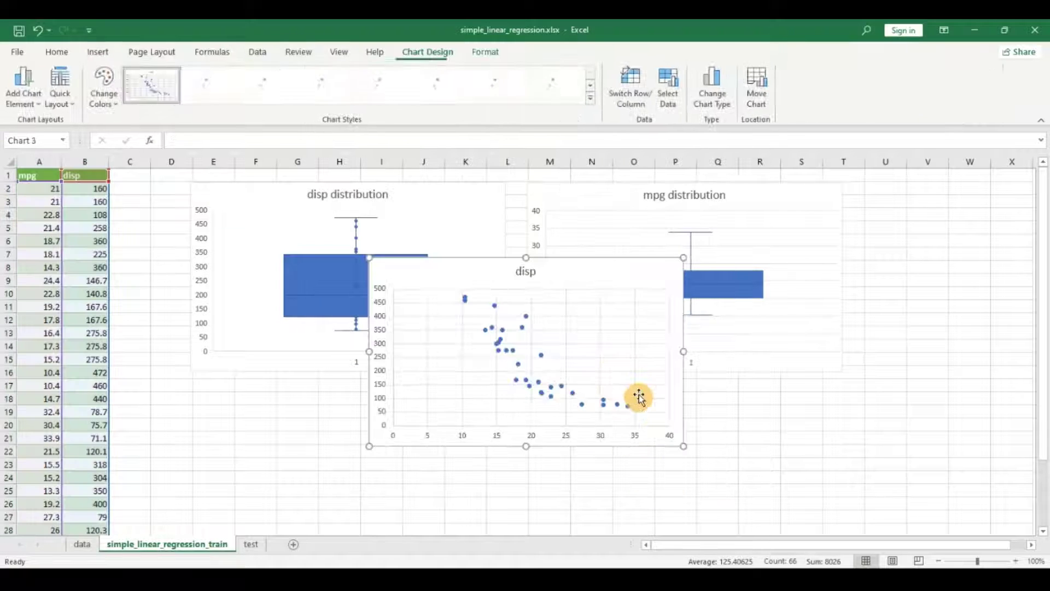
Move the scatter chart below the disp box plot, starting near cell E18.
drag(593, 282, 439, 407)
scroll(498, 370, down, 2)
drag(438, 317, 424, 327)
scroll(322, 377, up, 2)
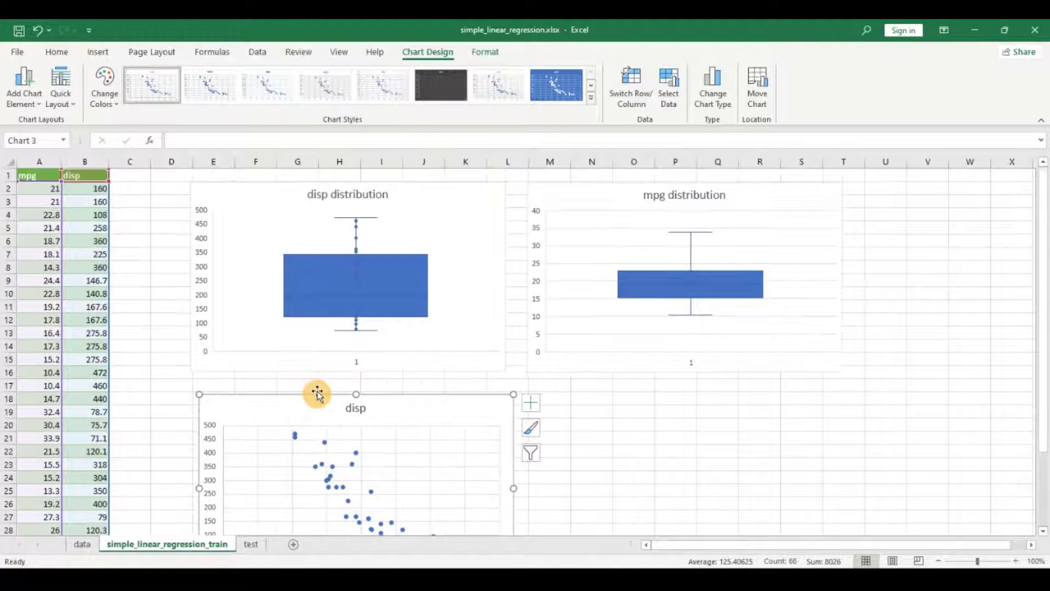
Remove the gridlines from the scatter chart.
scroll(227, 431, down, 3)
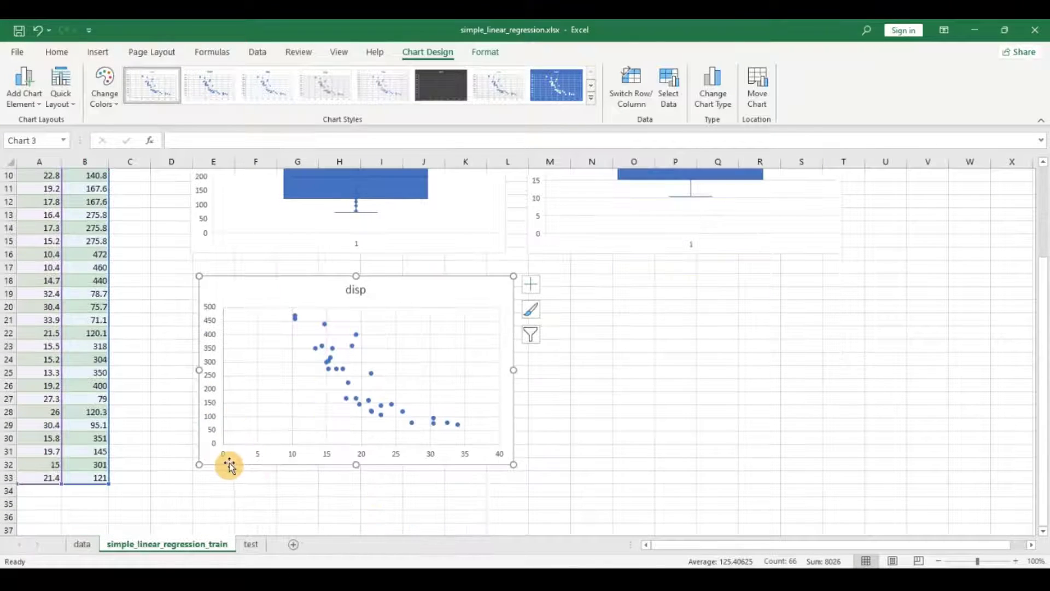
scroll(328, 437, up, 3)
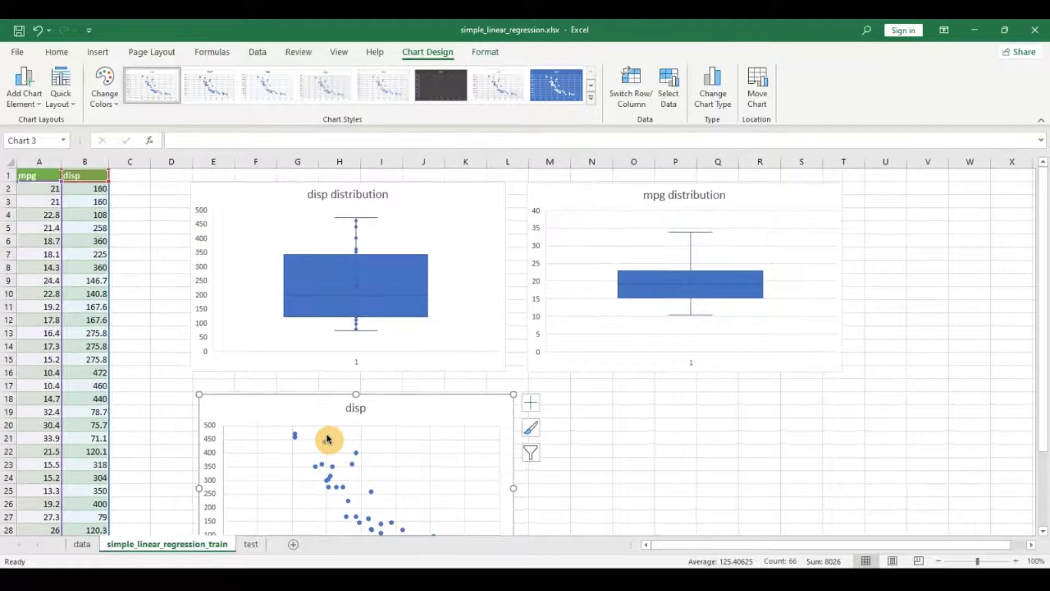
scroll(296, 454, down, 3)
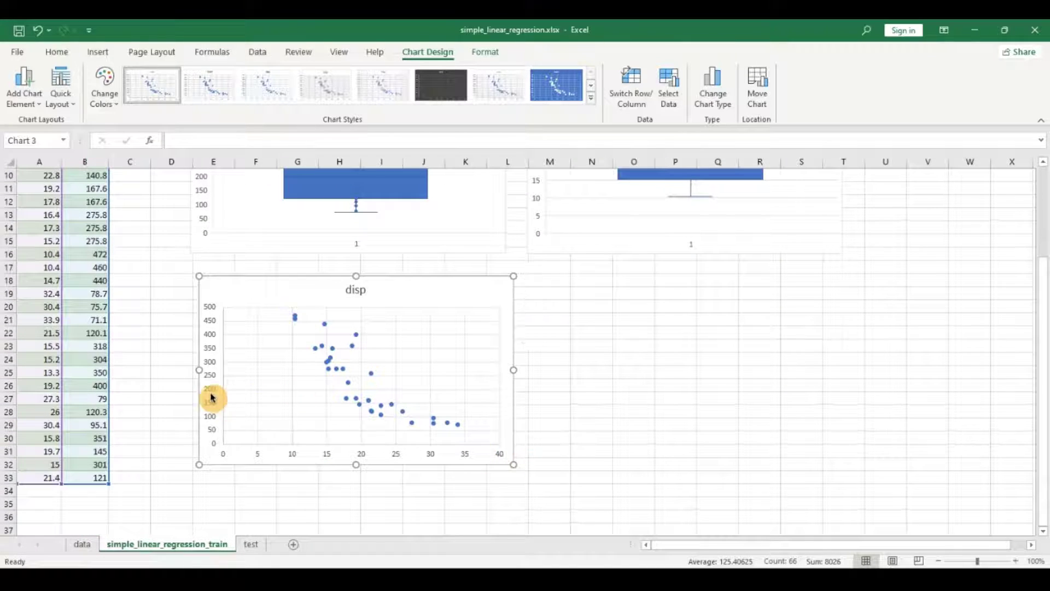
scroll(211, 394, up, 3)
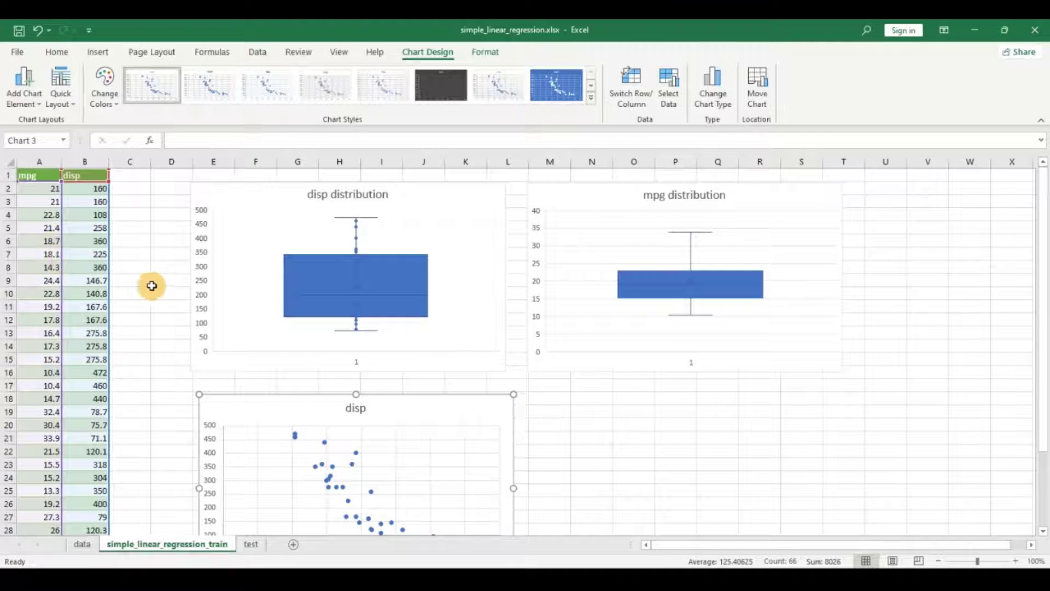
scroll(129, 281, down, 2)
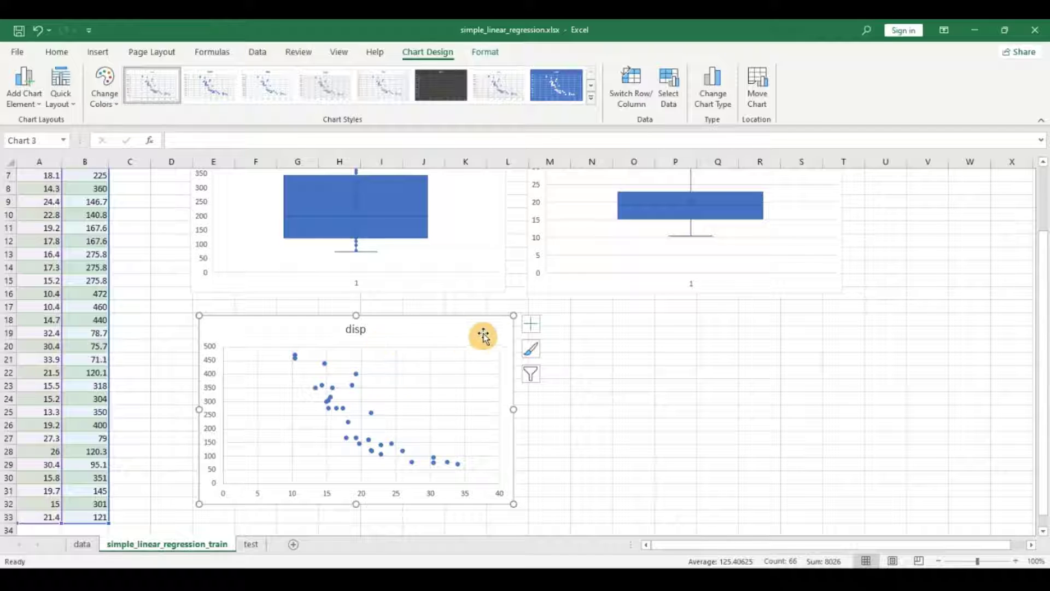
click(530, 324)
click(562, 405)
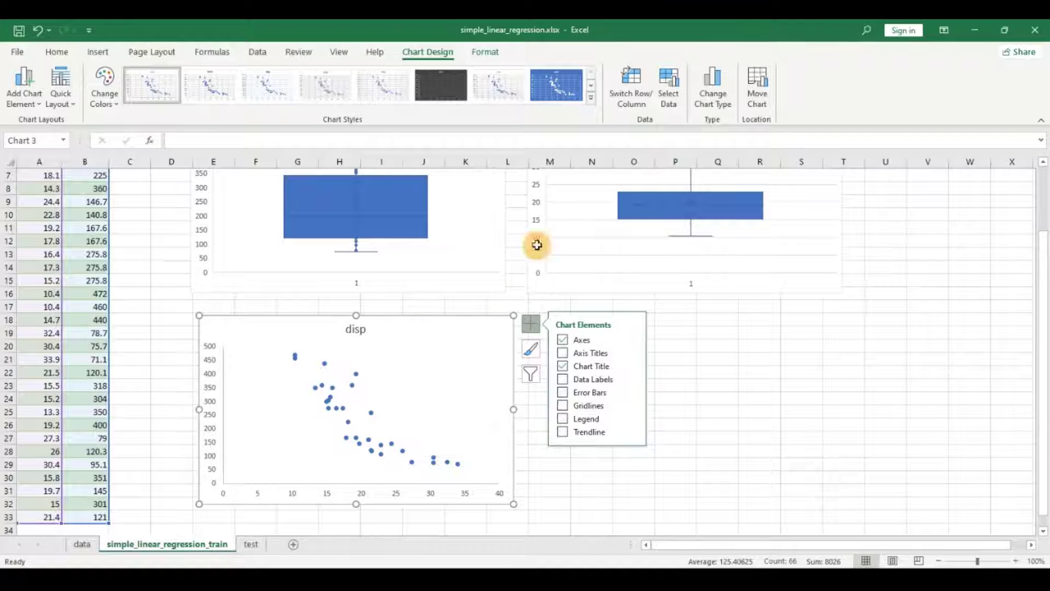
Edit the scatter chart's disp series so that its X values come from the disp data, B2:B33.
click(665, 98)
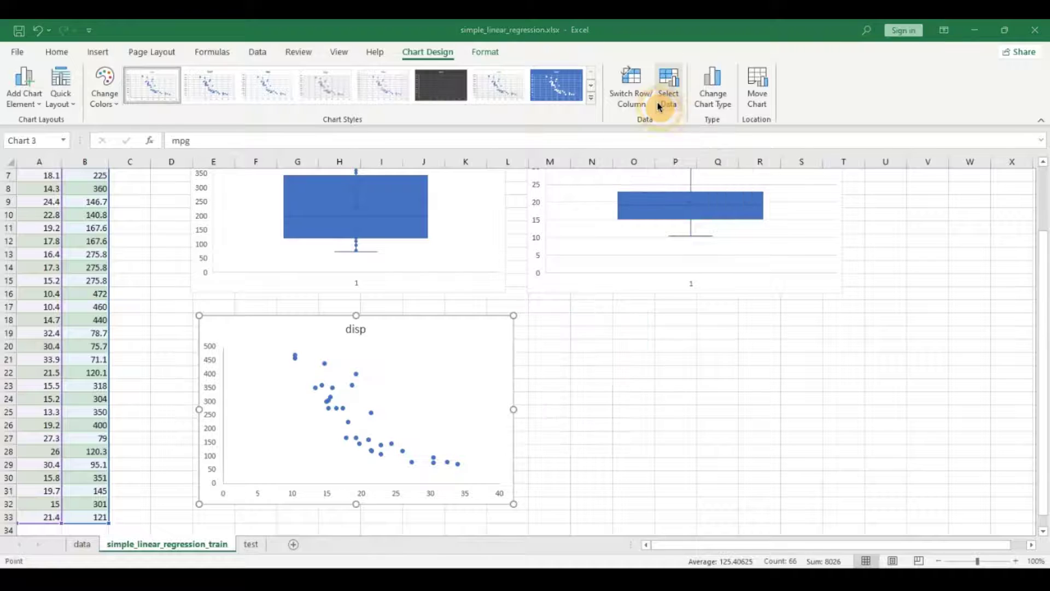
click(514, 403)
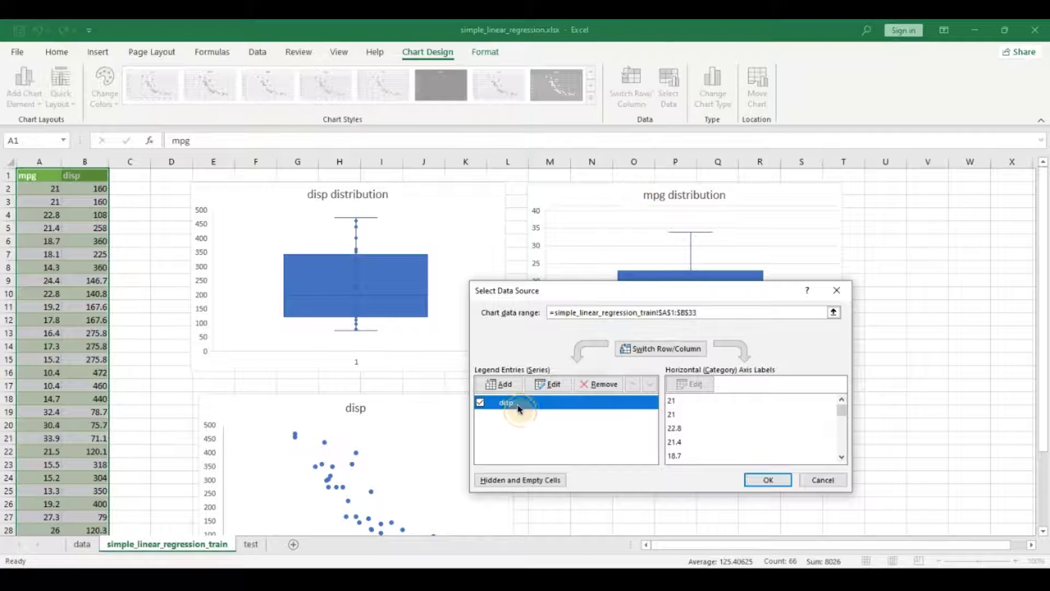
click(547, 389)
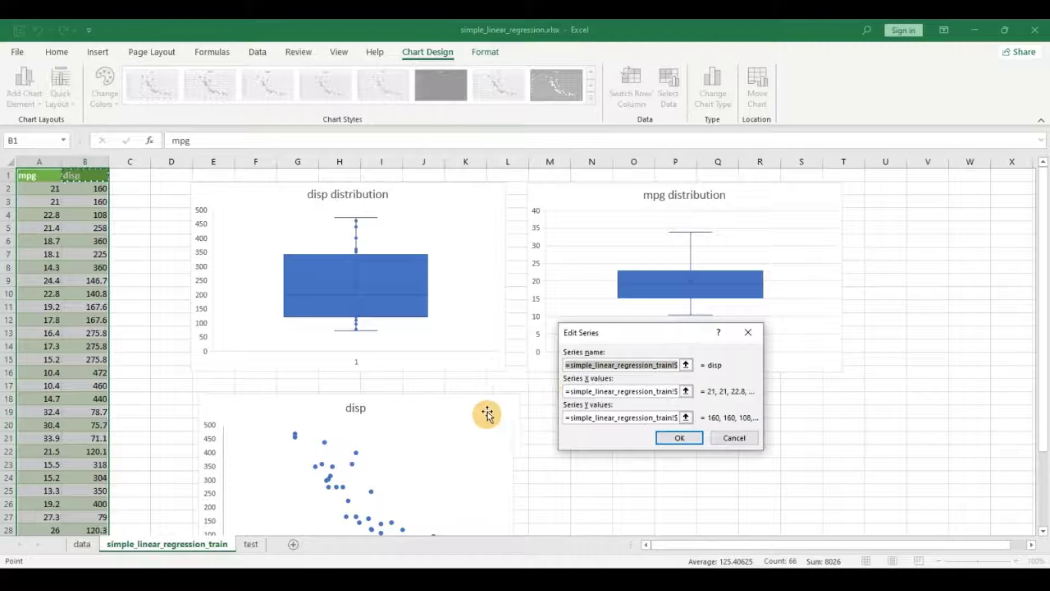
scroll(481, 412, down, 1)
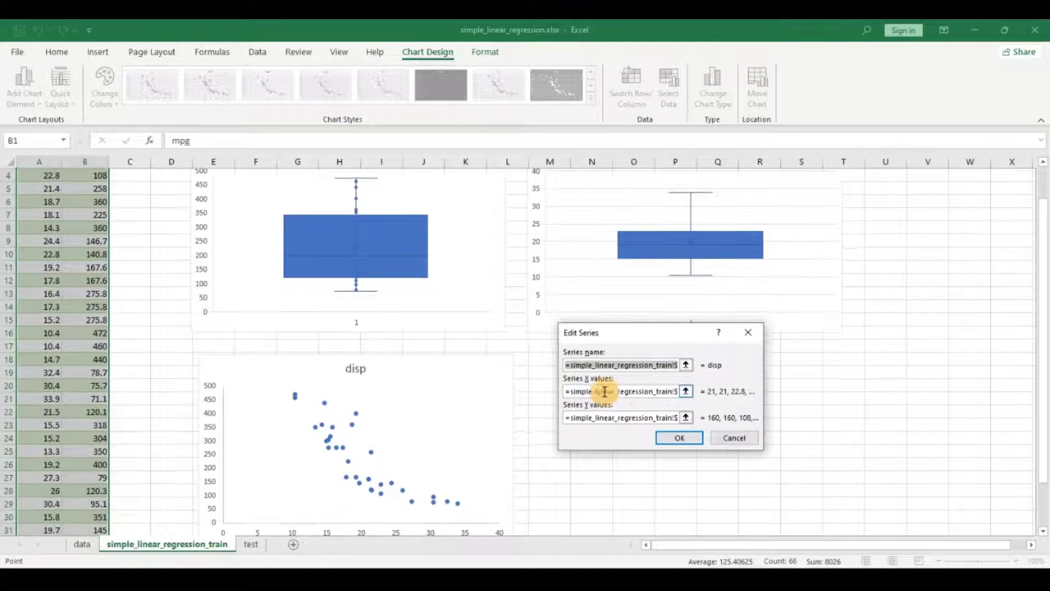
click(567, 392)
click(687, 392)
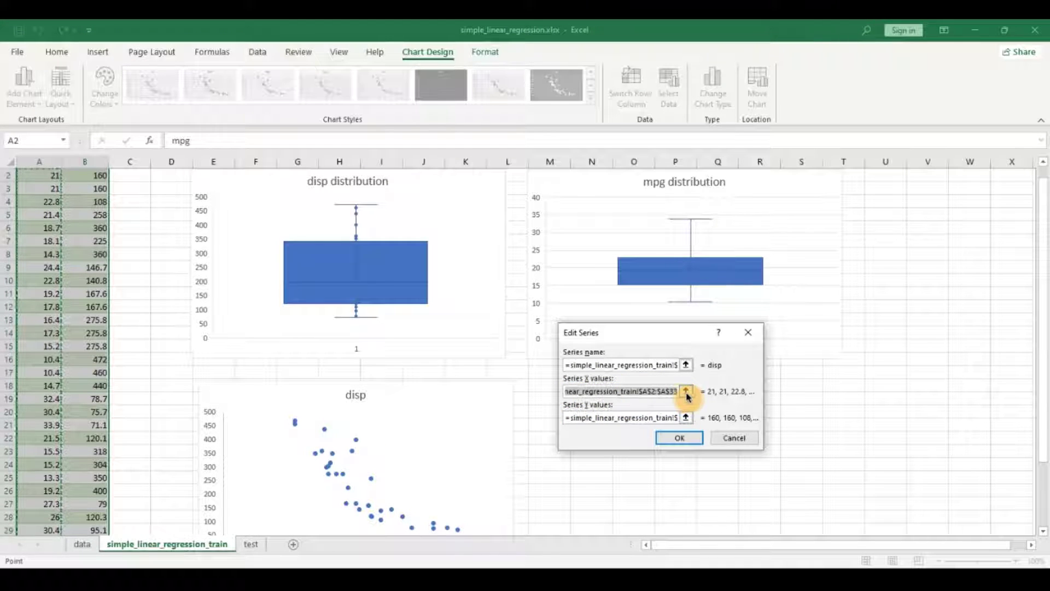
key(BackSpace)
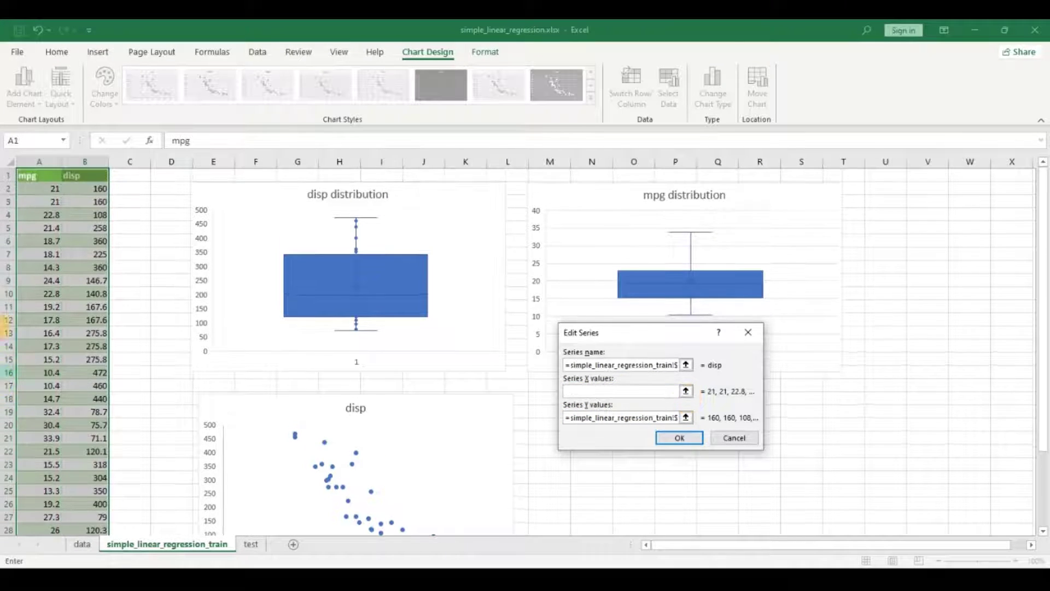
drag(85, 189, 100, 450)
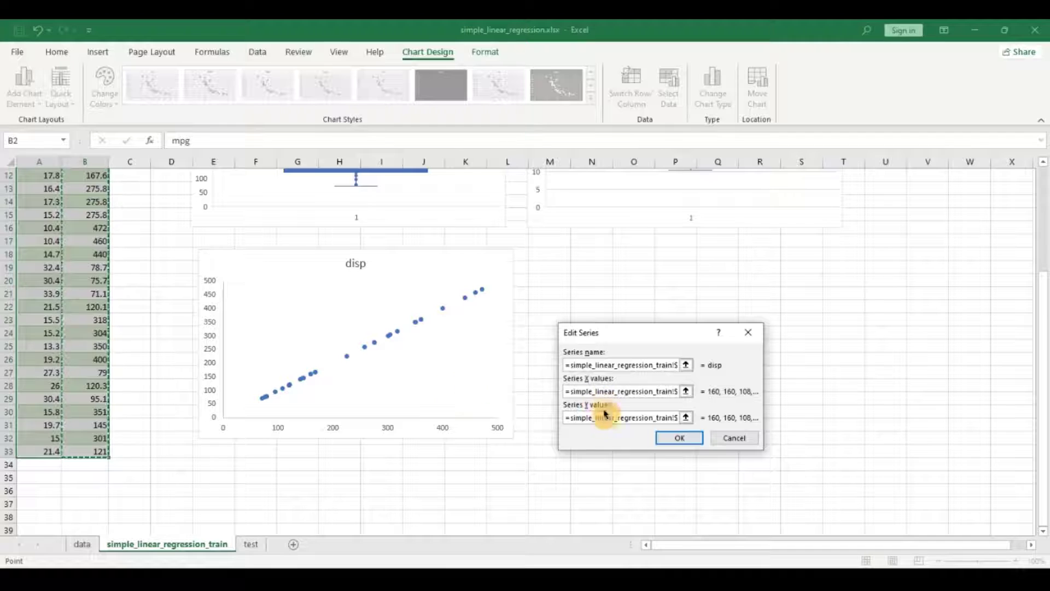
Set the series Y values to the mpg data, A2:A33, and apply the new data source.
click(568, 418)
text(=)
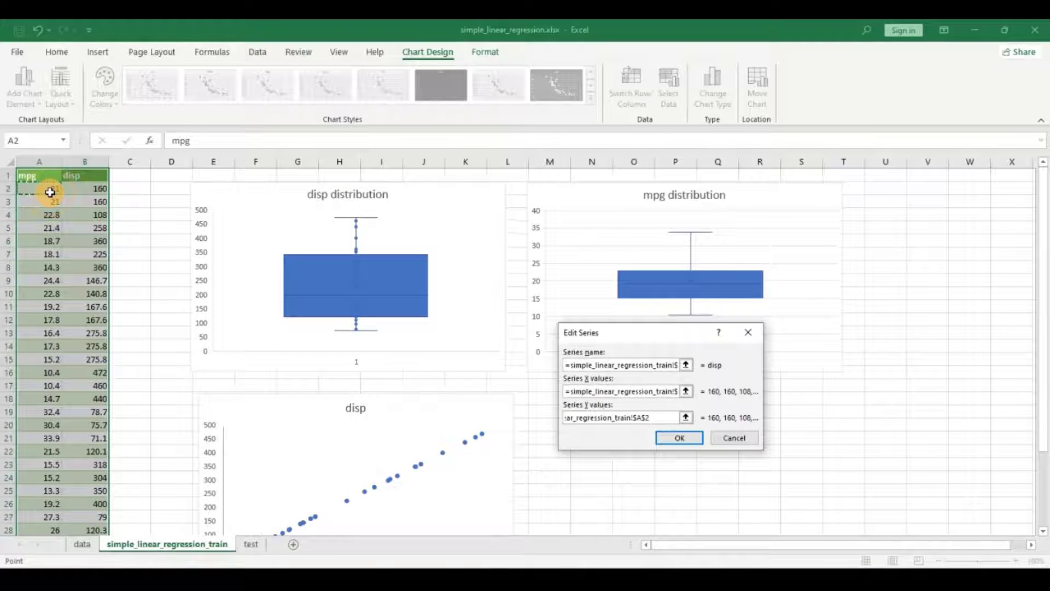
key(ctrl+shift+Down)
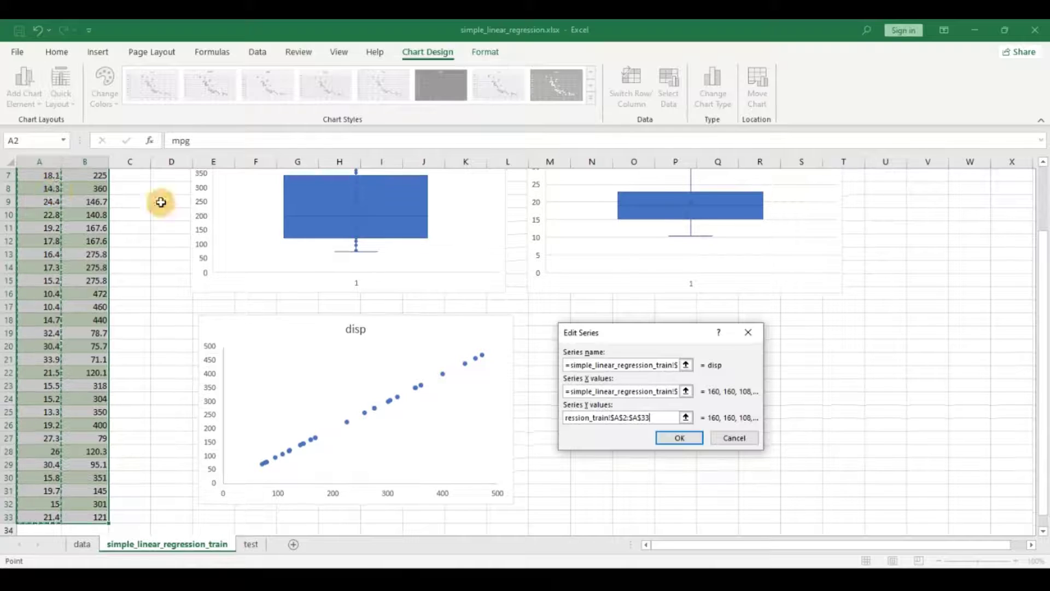
click(673, 438)
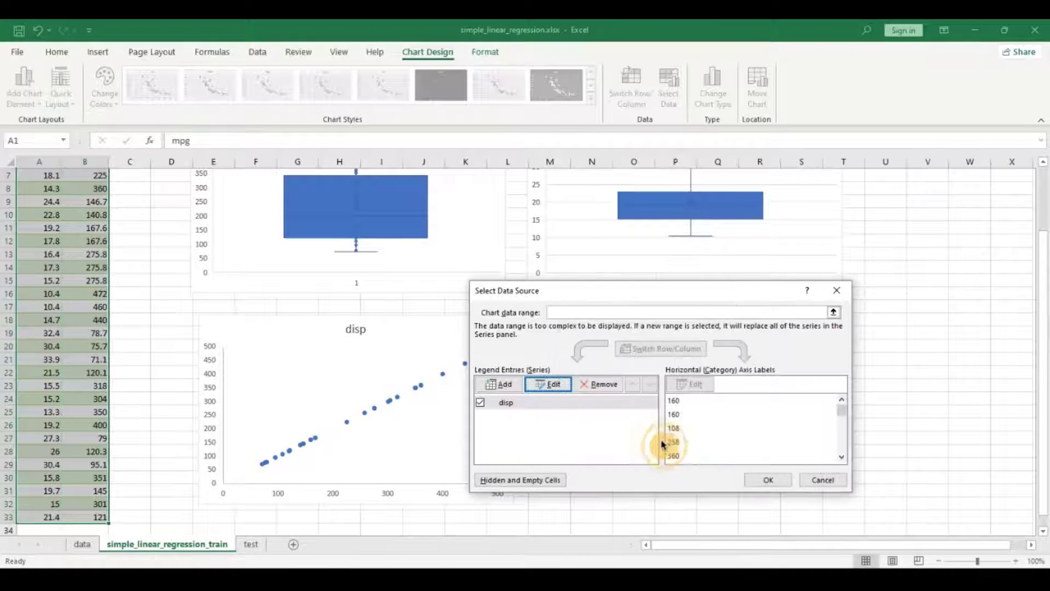
click(764, 480)
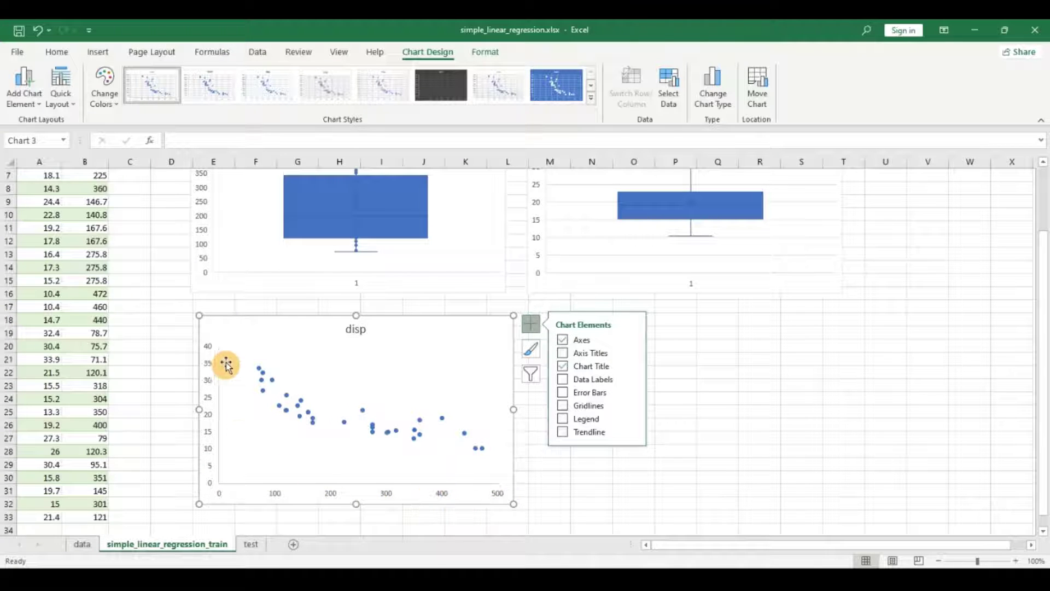
Add a trendline to the scatter chart of mpg against disp.
scroll(22, 210, up, 2)
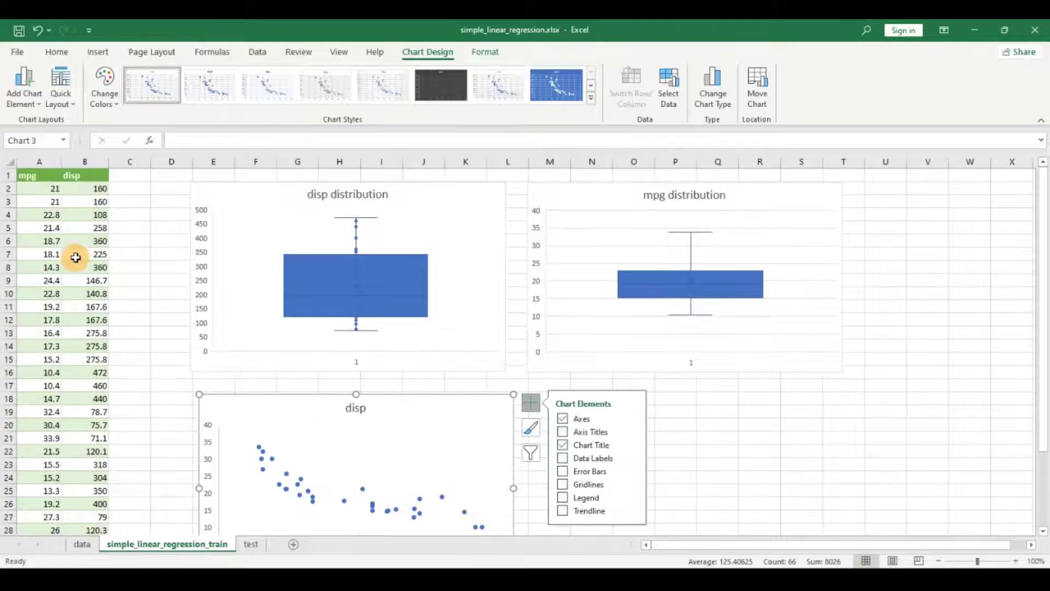
scroll(134, 312, down, 3)
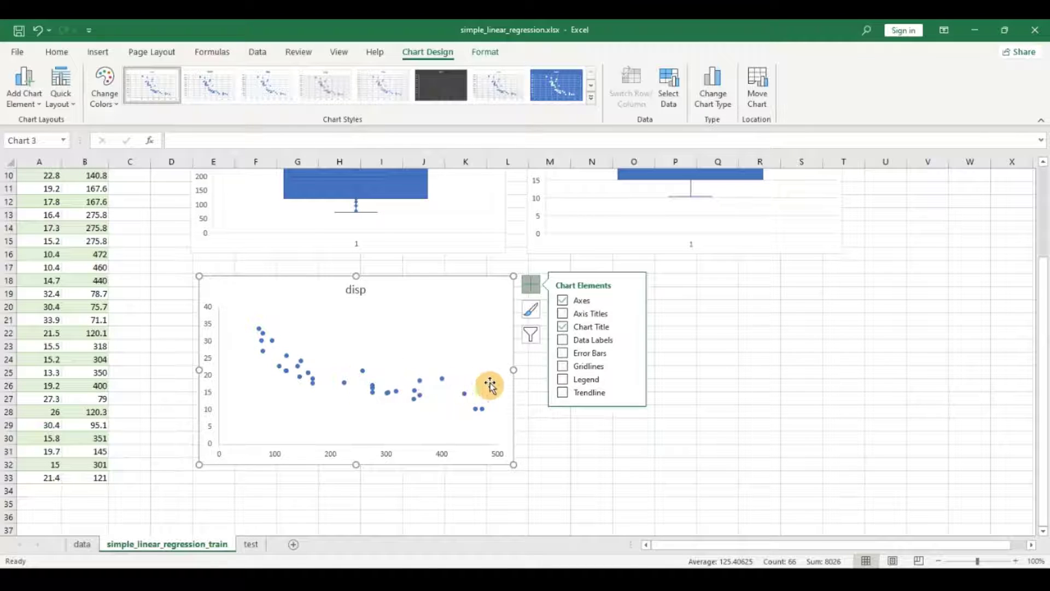
click(564, 393)
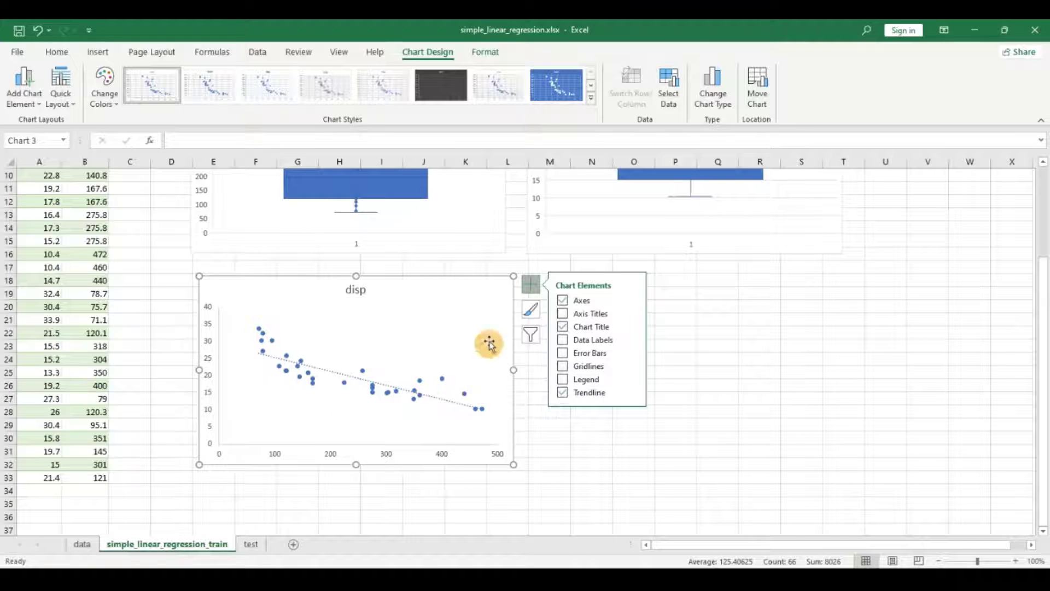
click(670, 307)
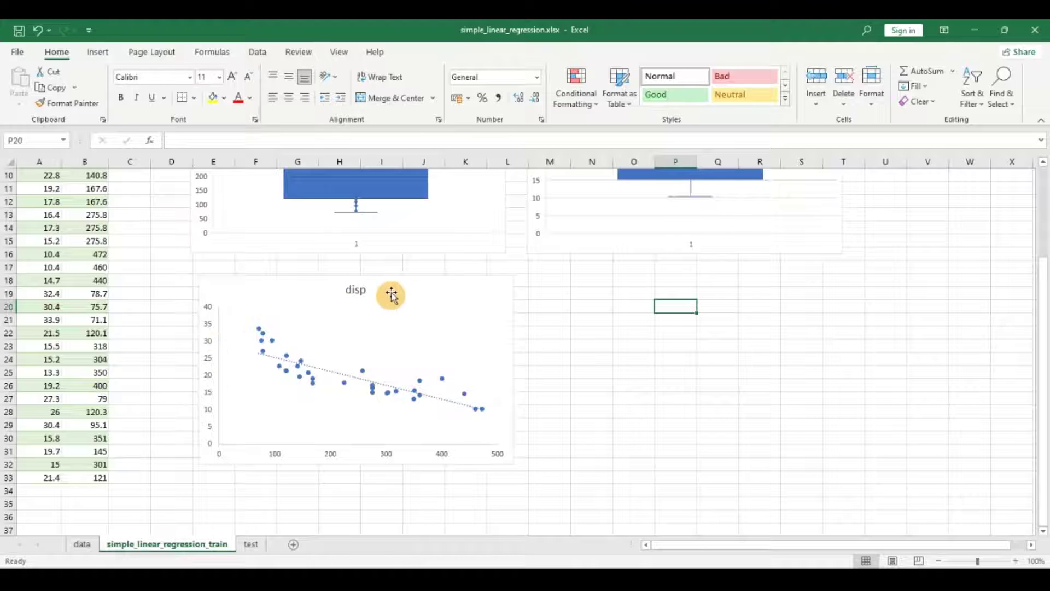
Shift the scatter chart slightly so it lines up with the disp box plot above it.
click(415, 290)
drag(415, 289, 409, 286)
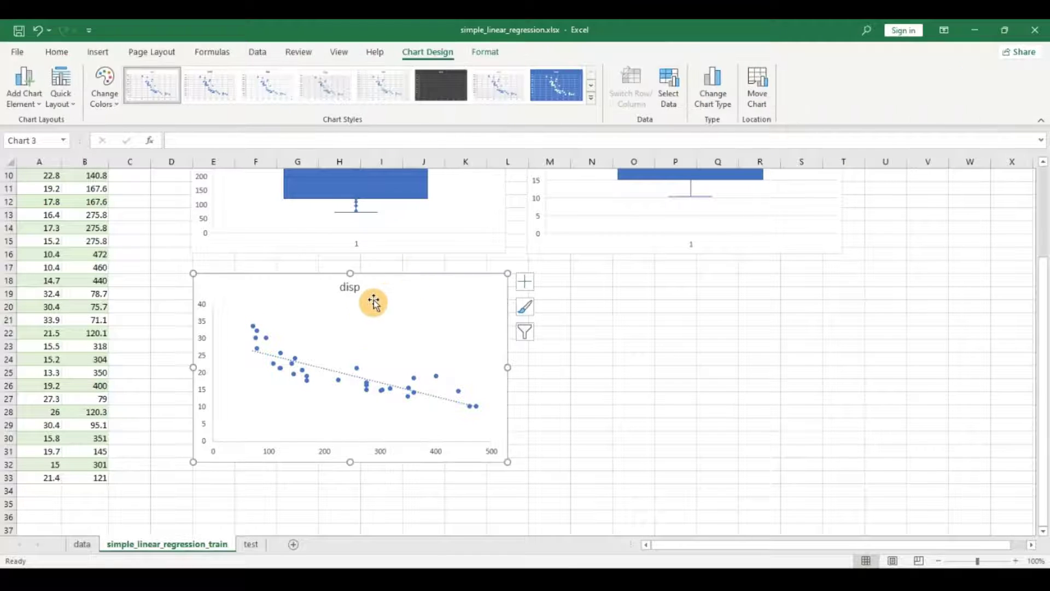
scroll(373, 301, up, 3)
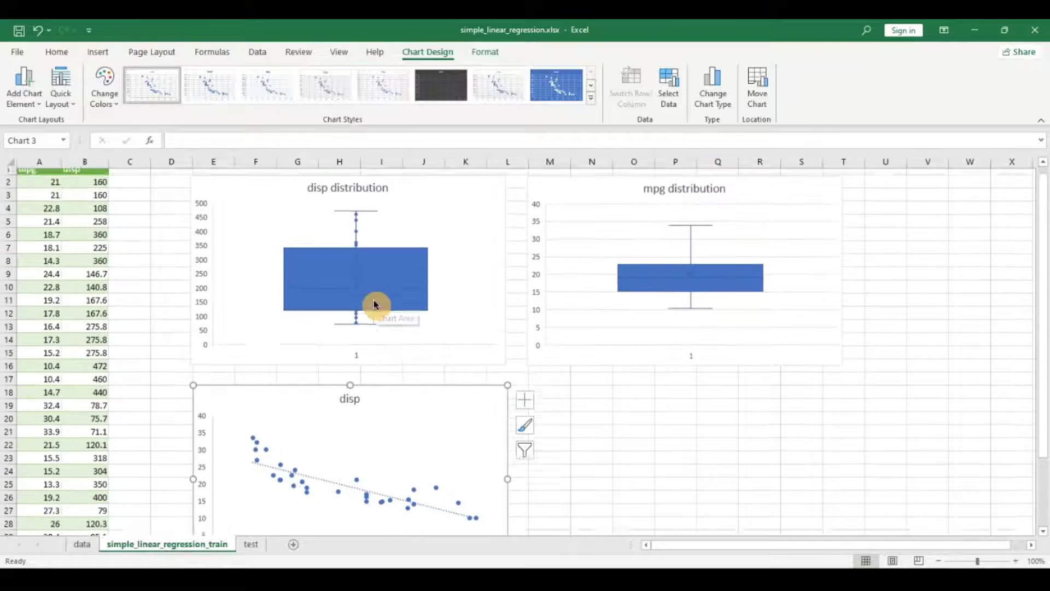
scroll(374, 301, down, 4)
scroll(374, 301, up, 4)
scroll(374, 301, down, 4)
scroll(373, 299, up, 2)
scroll(373, 301, up, 1)
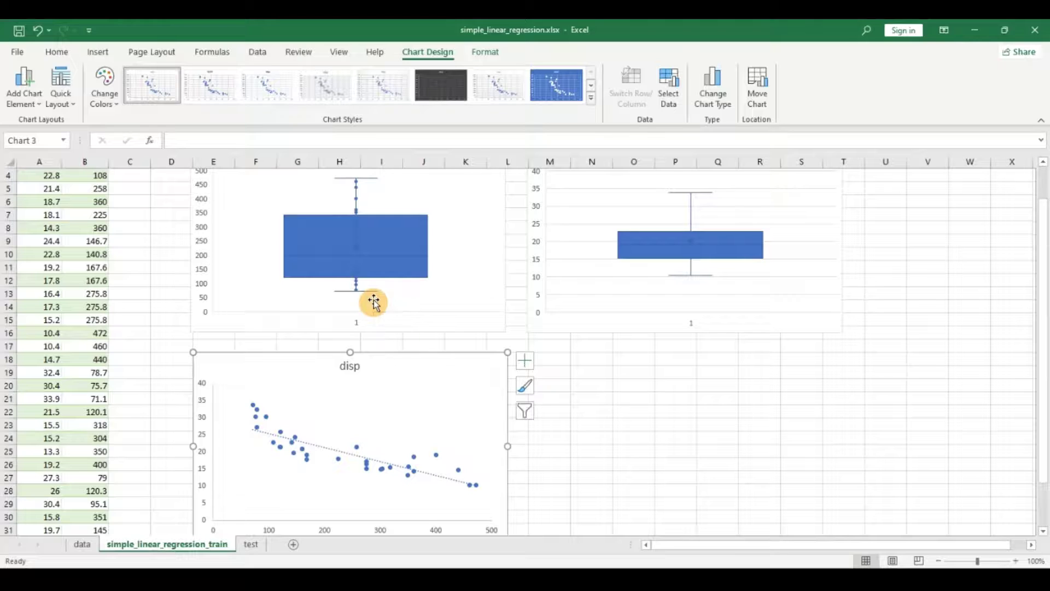
Add a new sheet after the test sheet and name it "model".
click(294, 544)
mouse_move(282, 548)
mouse_down()
mouse_move(307, 549)
mouse_move(286, 547)
mouse_move(307, 547)
mouse_move(298, 547)
mouse_up()
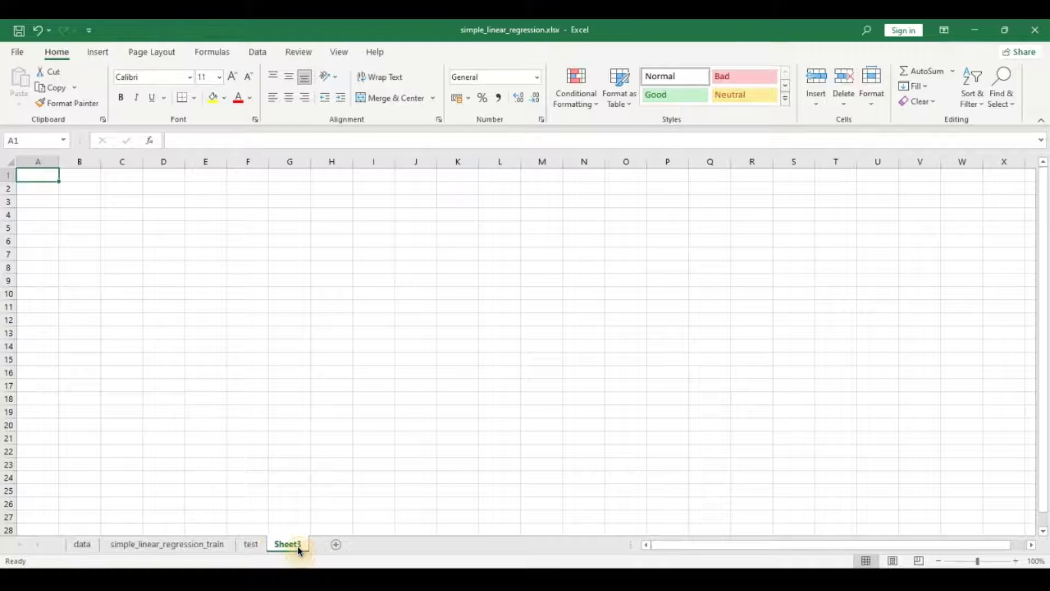
click(299, 550)
text(model)
key(Return)
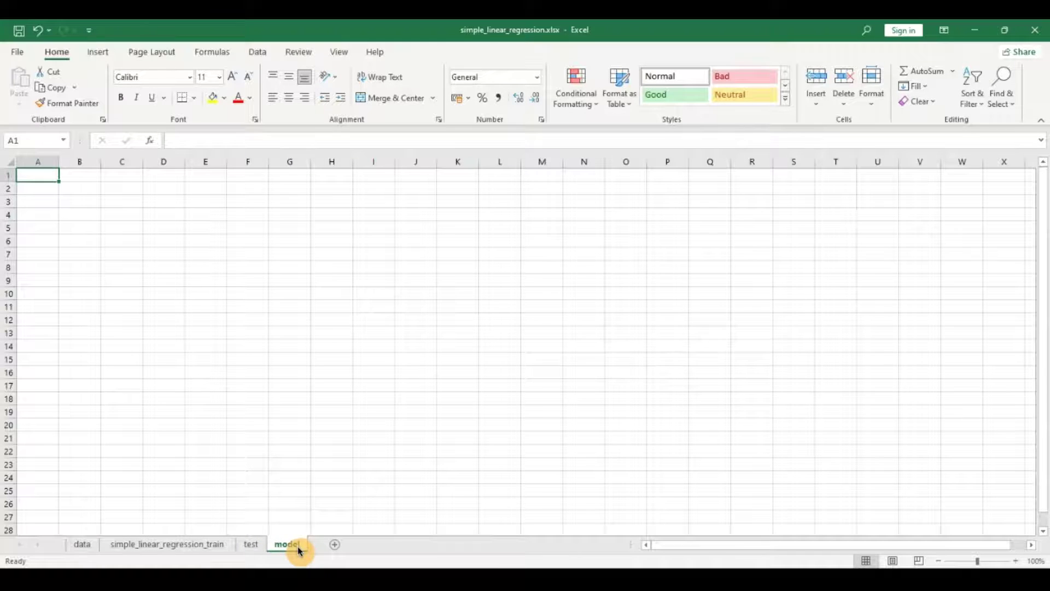
Return to the simple_linear_regression_train sheet and start the Regression data analysis tool.
click(164, 549)
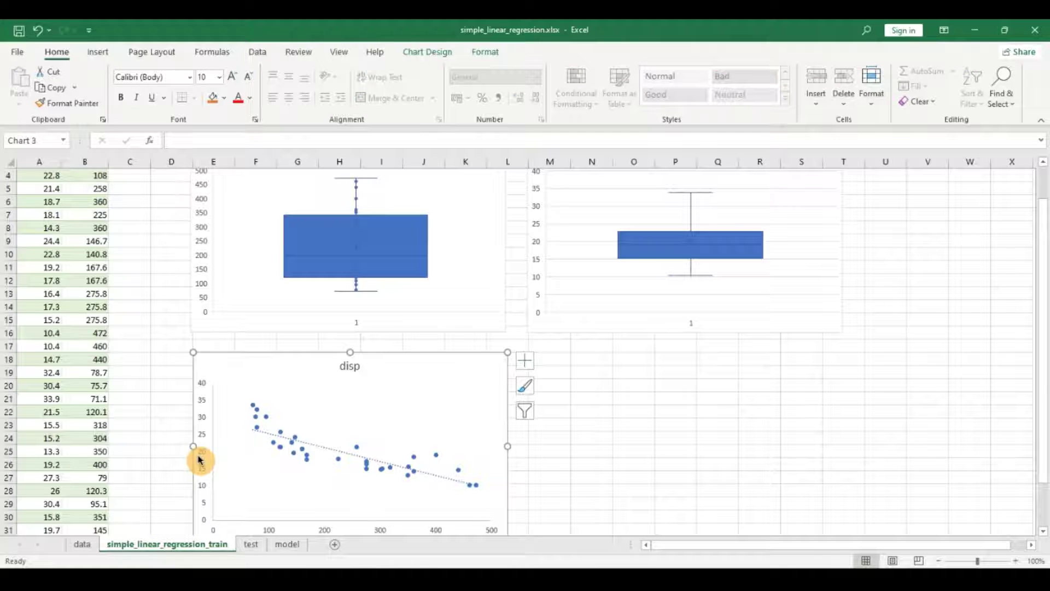
scroll(200, 459, up, 1)
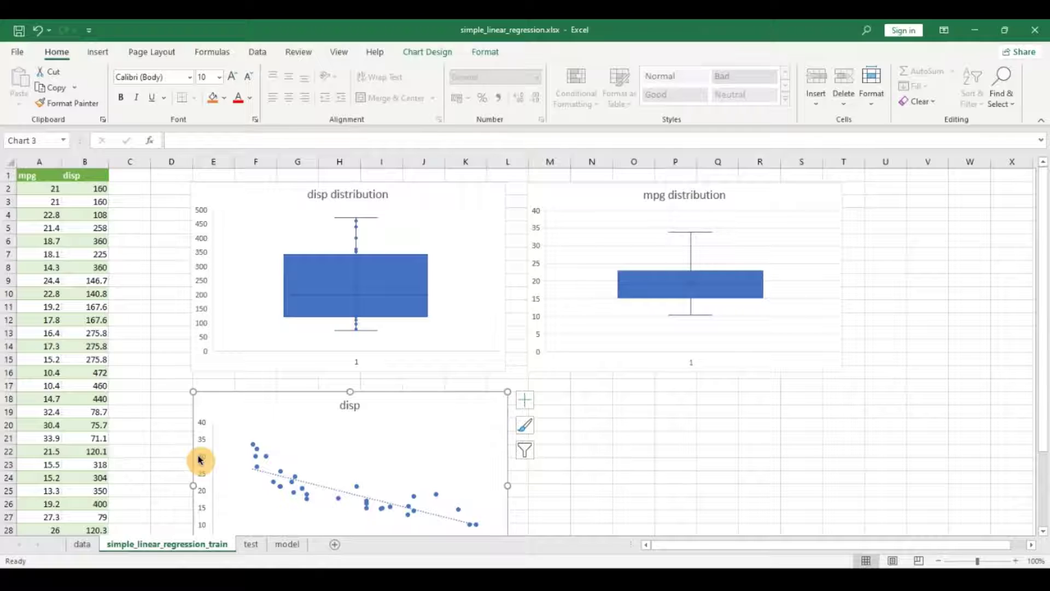
scroll(200, 459, down, 2)
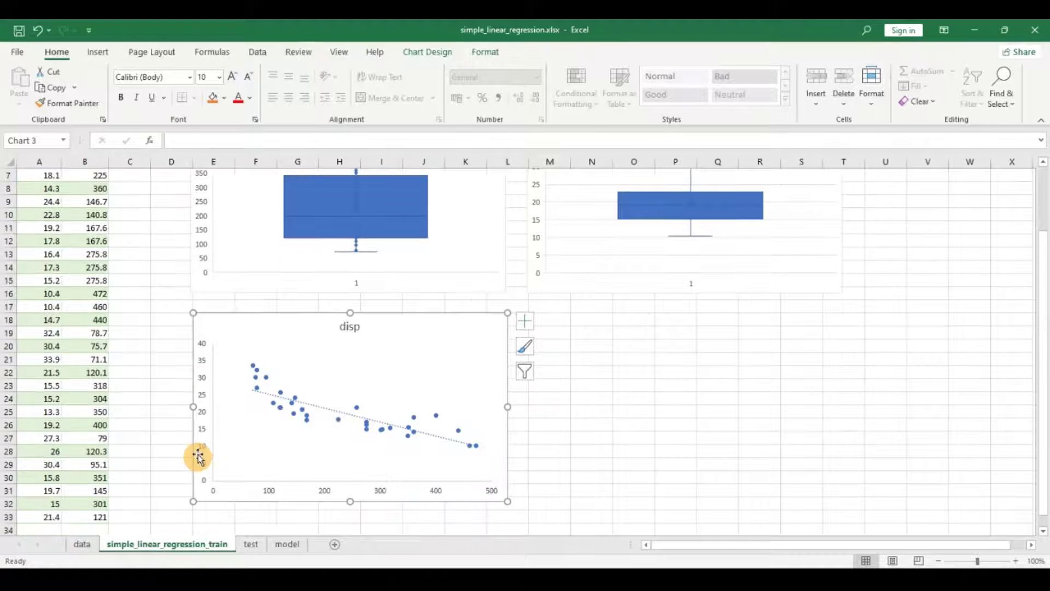
scroll(198, 457, up, 2)
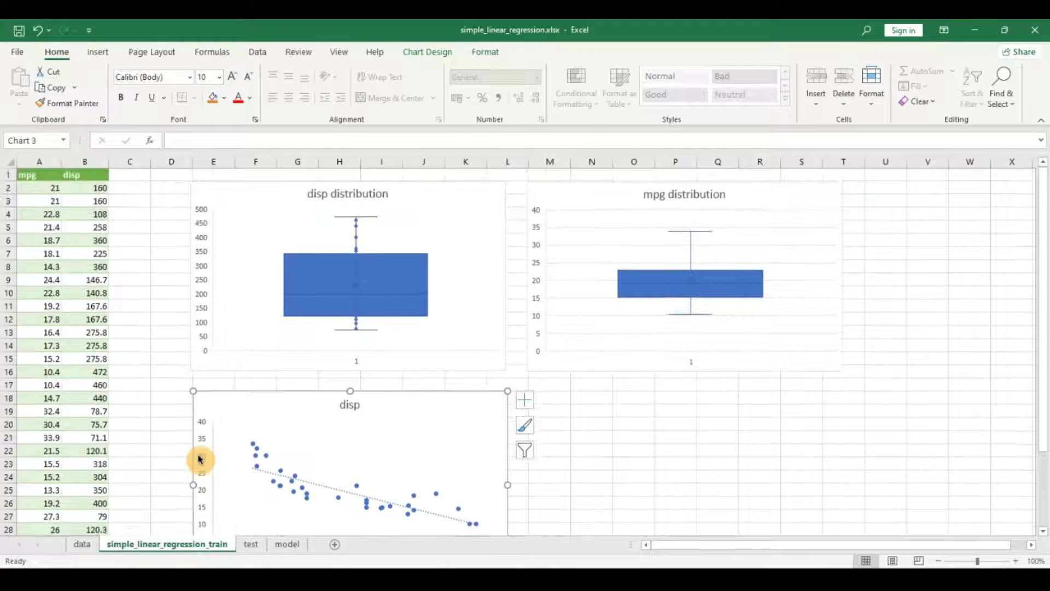
click(271, 57)
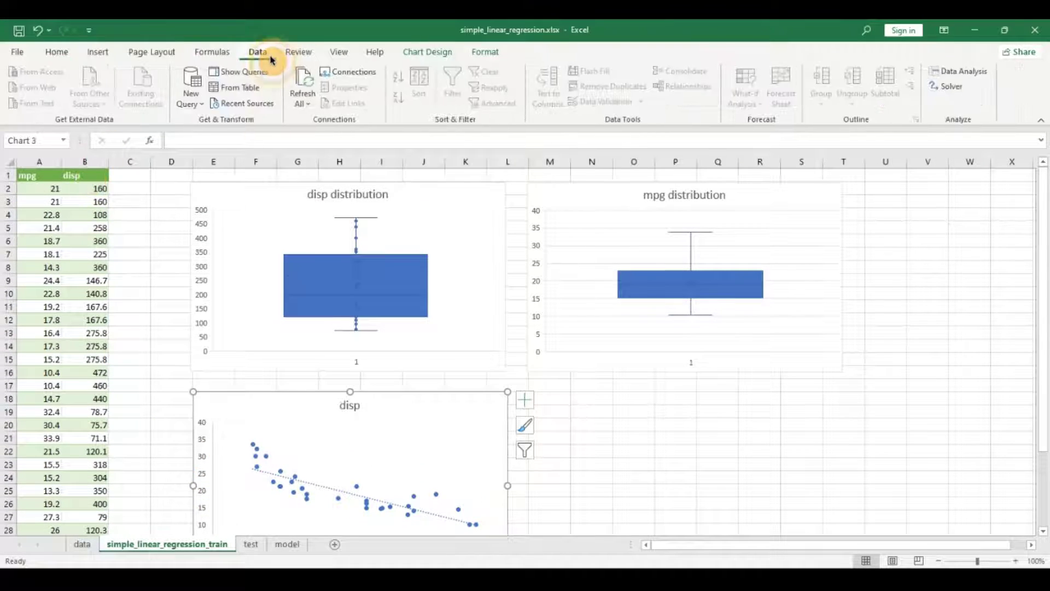
click(960, 72)
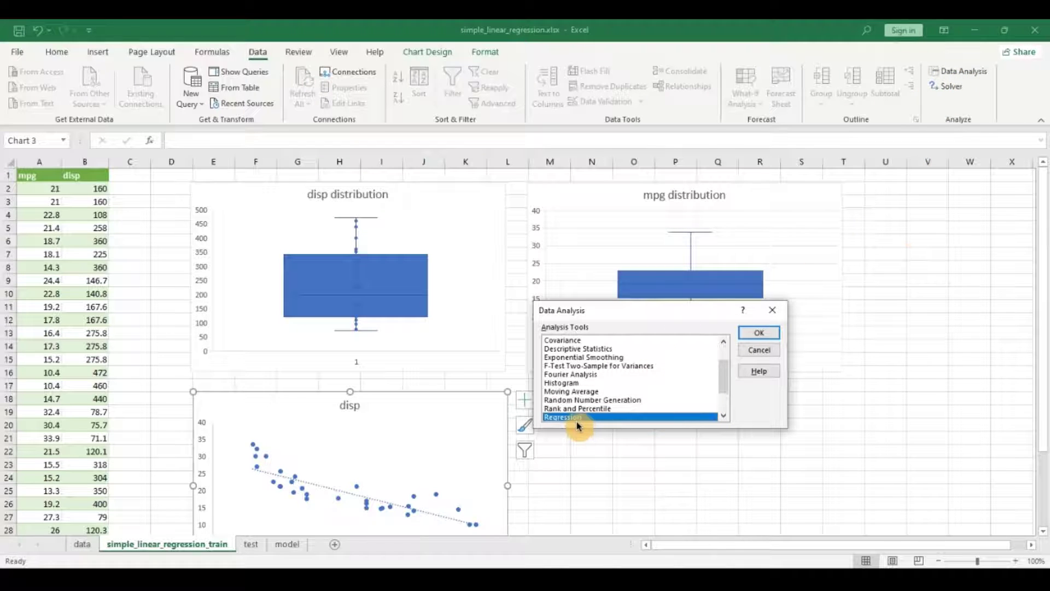
click(758, 334)
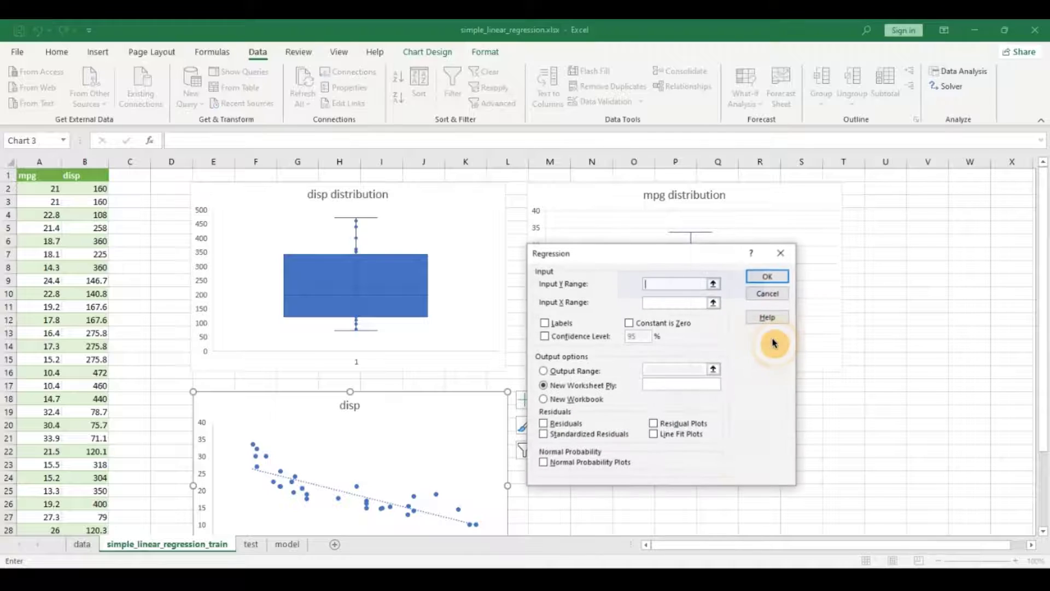
Set the regression's input Y range to the mpg column including its header, A1:A33.
drag(721, 260, 803, 239)
click(731, 263)
click(42, 180)
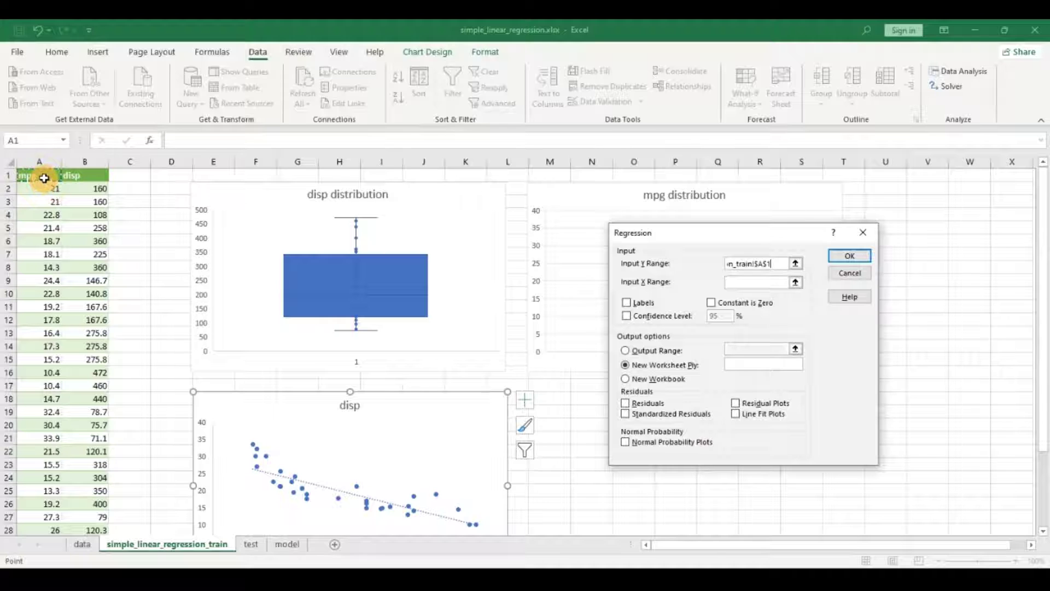
drag(42, 173, 82, 469)
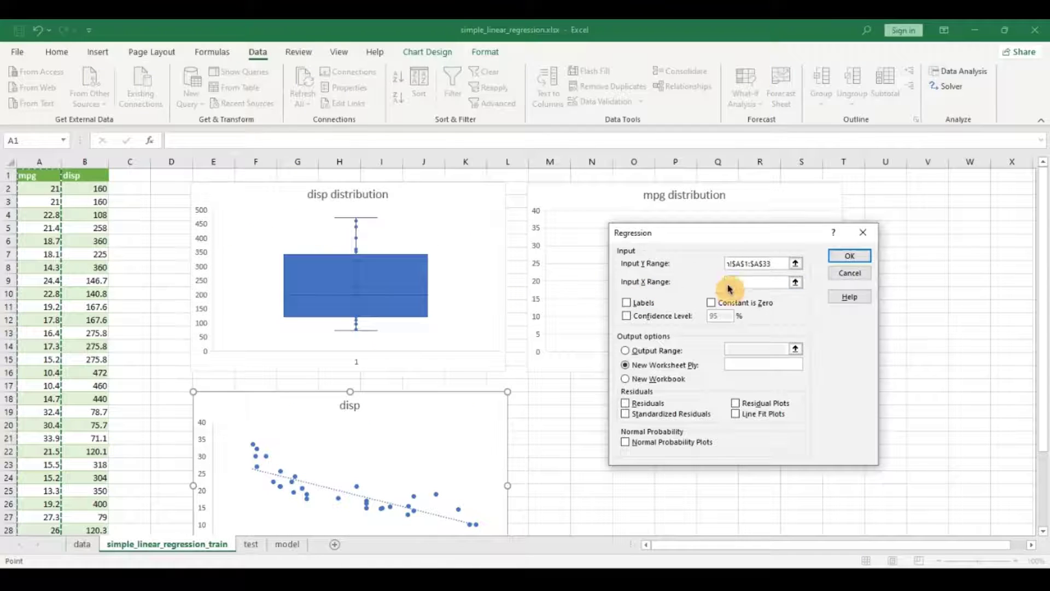
Set the regression's input X range to the disp column including its header, B1:B33.
click(747, 285)
click(81, 174)
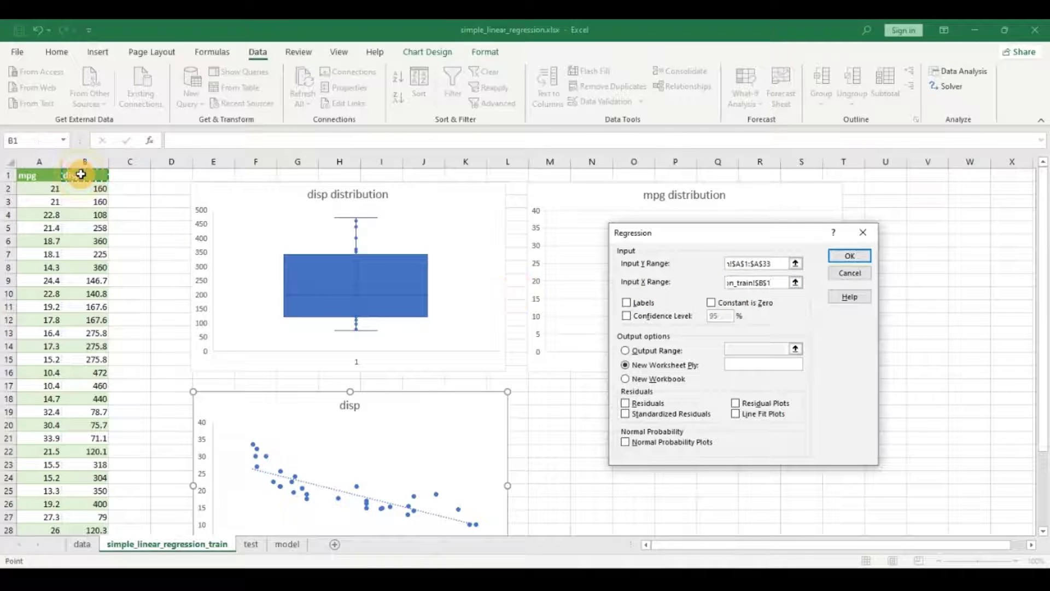
drag(81, 174, 98, 501)
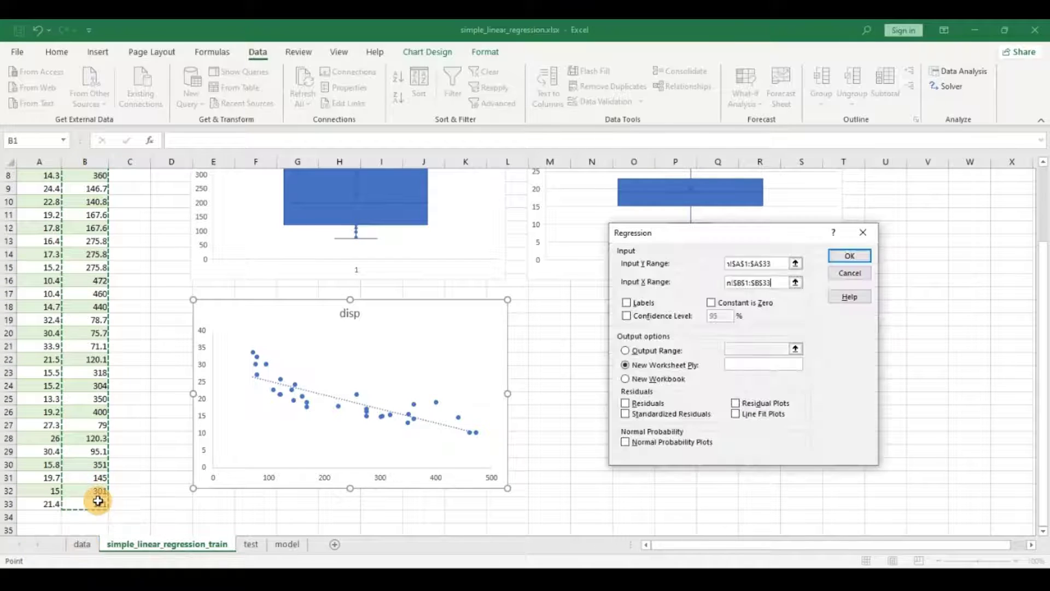
scroll(105, 464, up, 3)
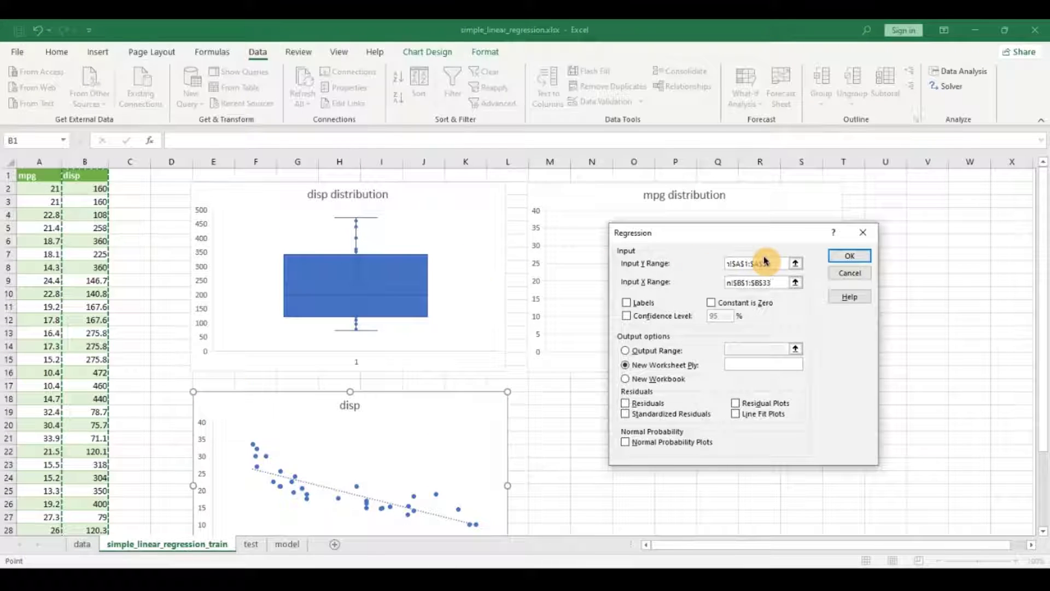
Enable Labels, Residuals, Residual Plots and Line Fit Plots for the regression.
click(627, 302)
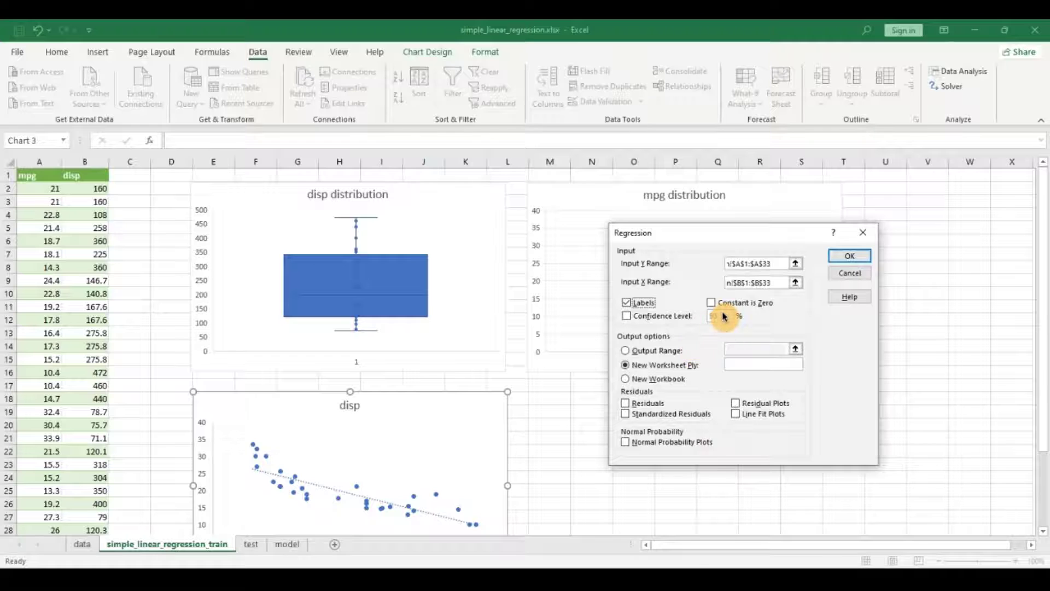
click(627, 405)
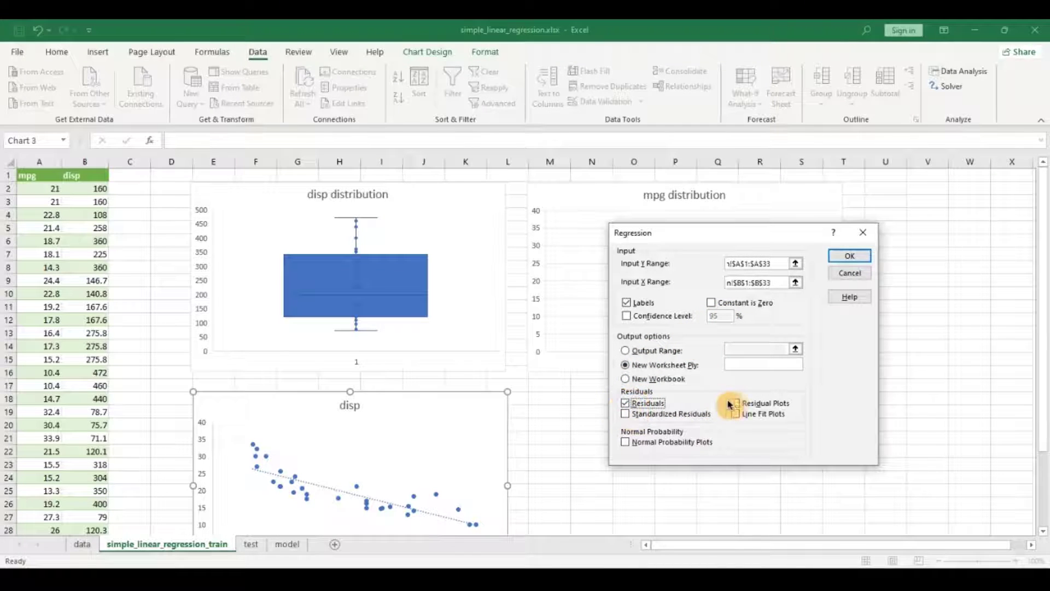
click(736, 405)
click(737, 415)
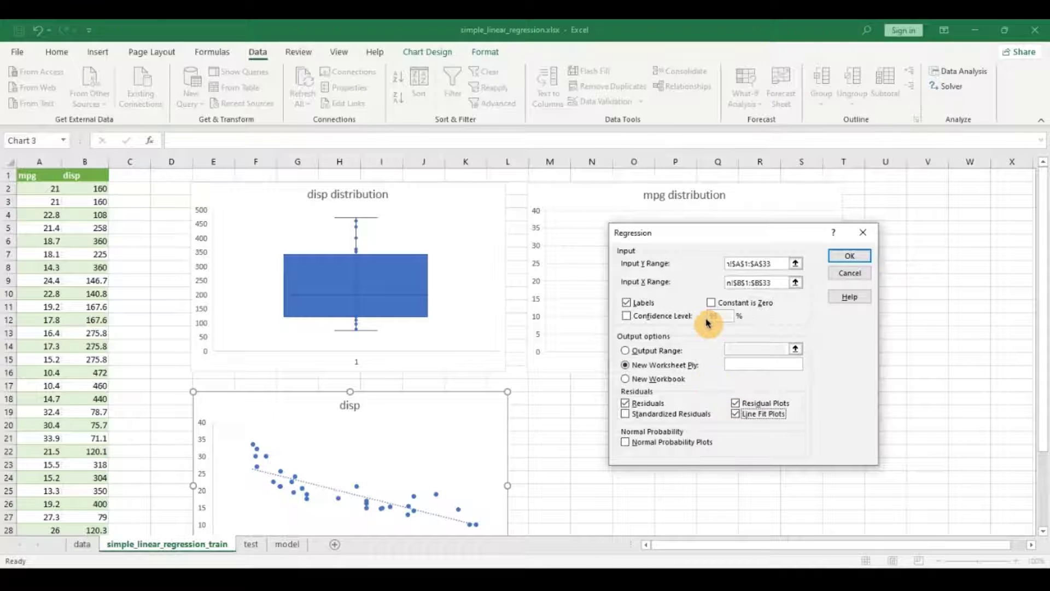
Set the regression's output range to cell A3 of the model sheet and run the analysis.
click(625, 353)
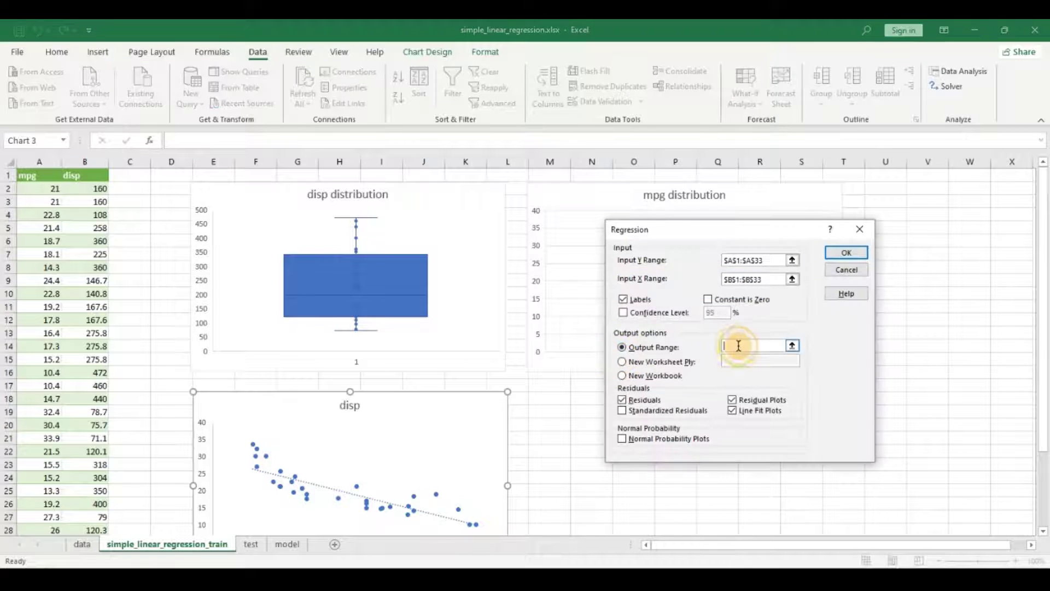
click(287, 544)
click(46, 204)
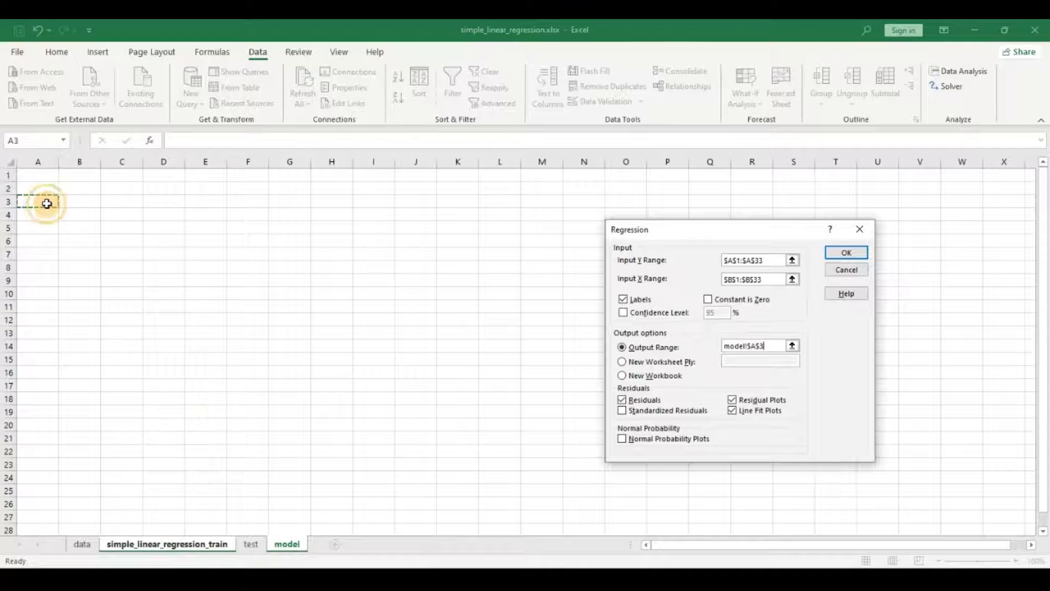
click(186, 545)
click(845, 253)
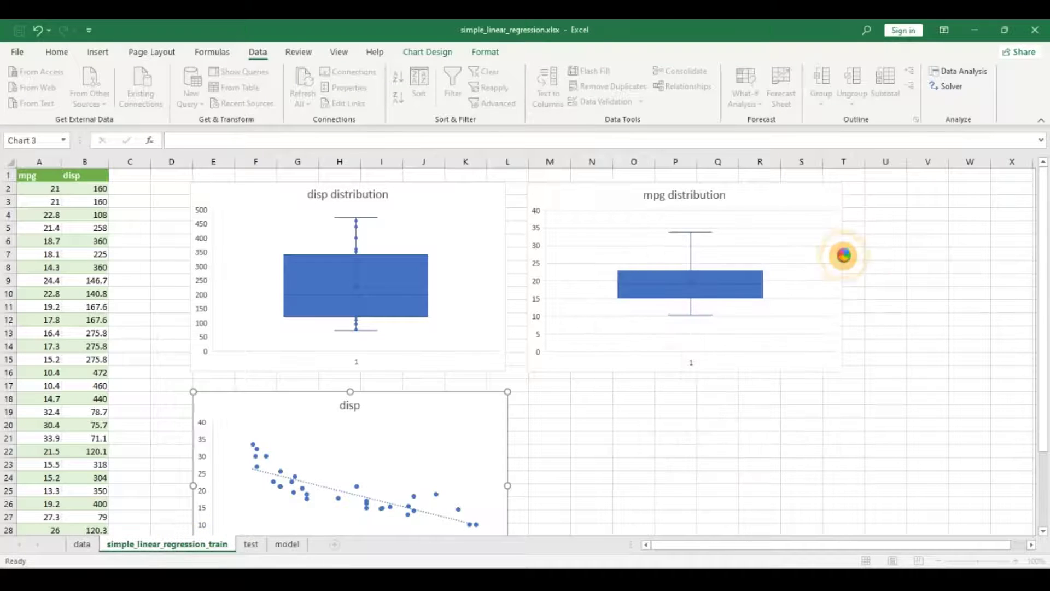
Move the disp line fit plot clear beside the residual plot and widen columns A, B, E and H of the regression output.
drag(662, 245, 901, 218)
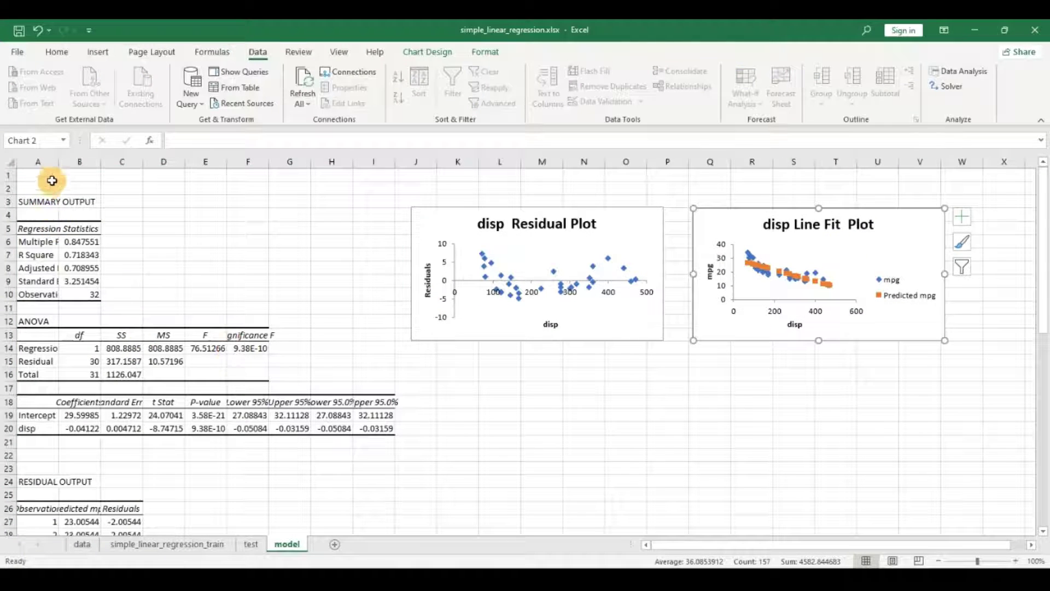
drag(59, 162, 81, 164)
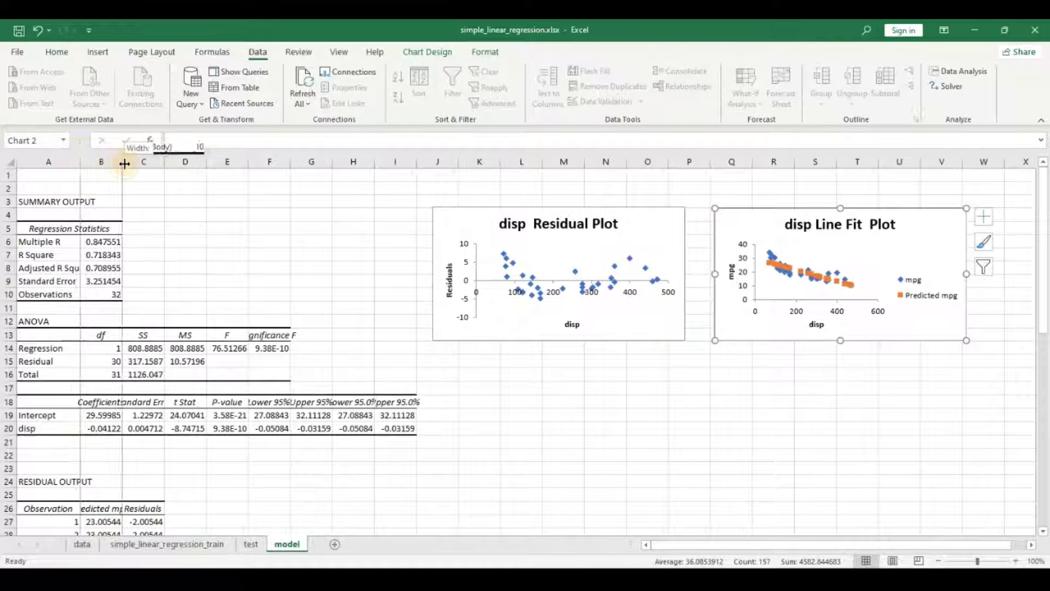
double_click(123, 162)
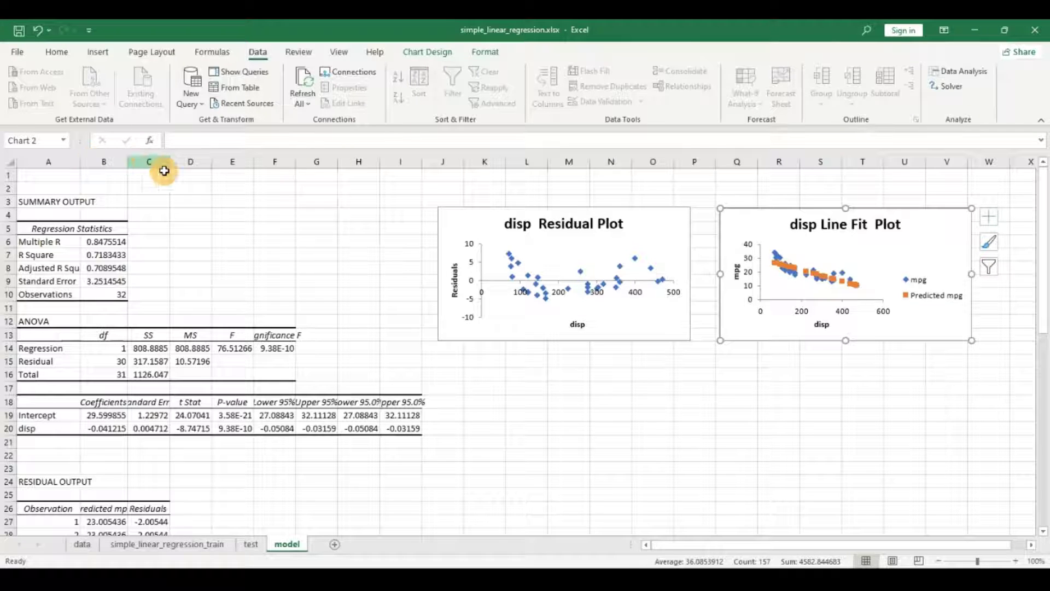
drag(253, 165, 262, 168)
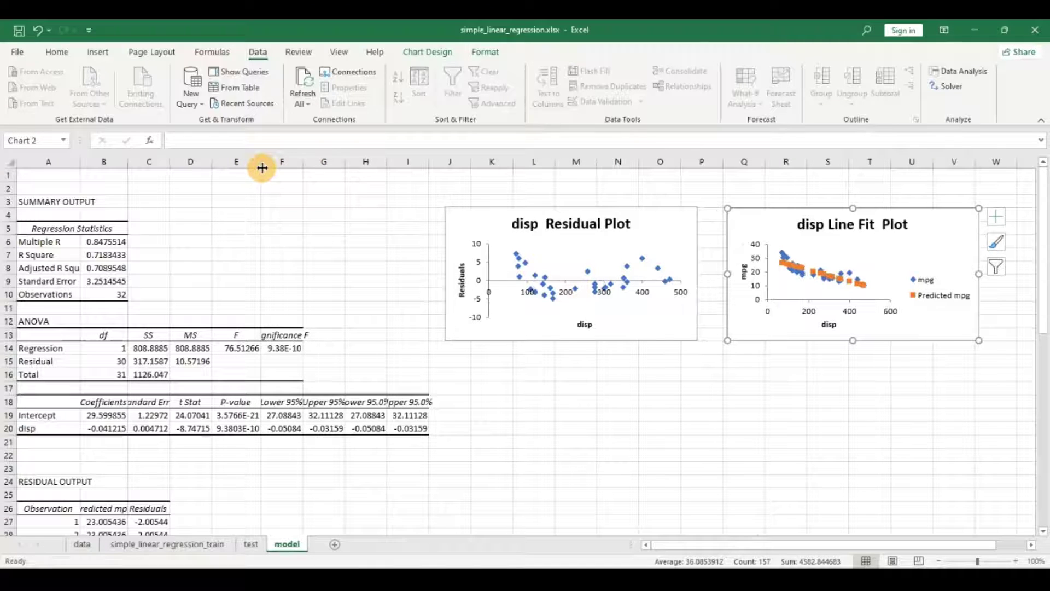
drag(386, 163, 403, 163)
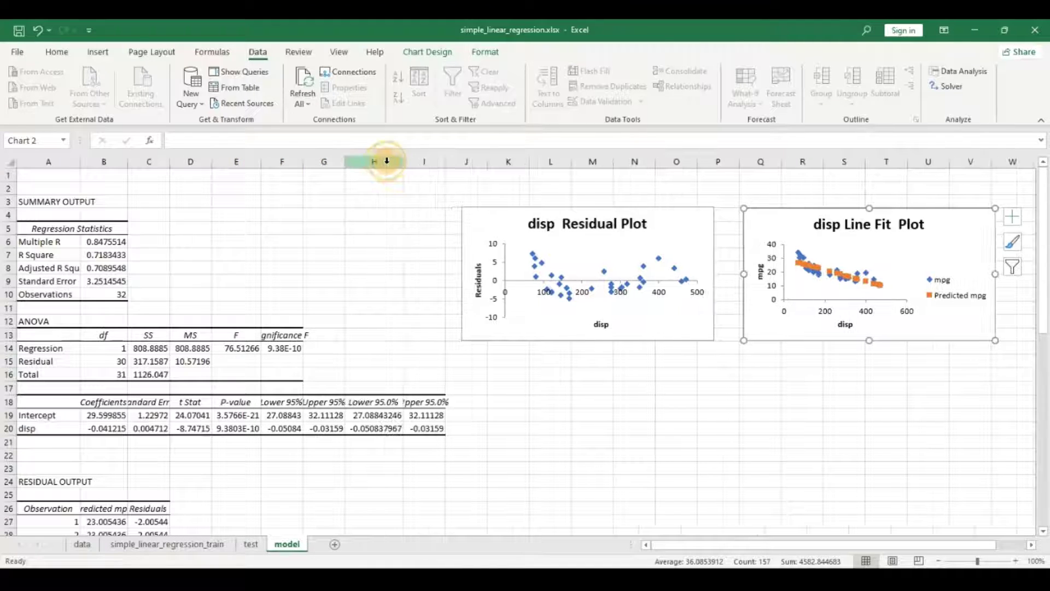
drag(259, 163, 265, 163)
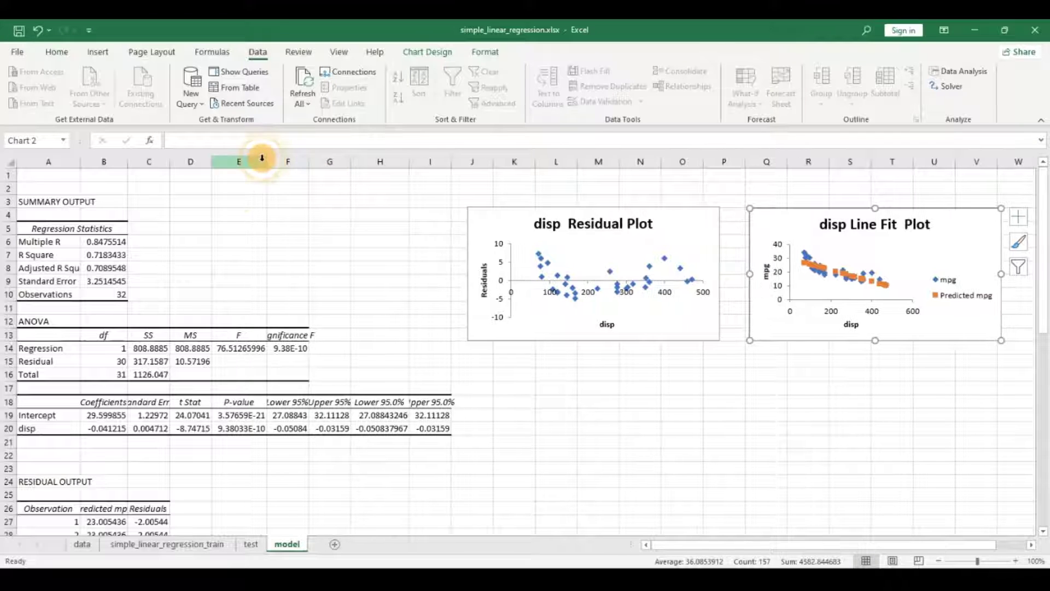
Fill the Multiple R value in B6 with yellow and review the trendline scatter chart on the simple_linear_regression_train sheet.
click(109, 241)
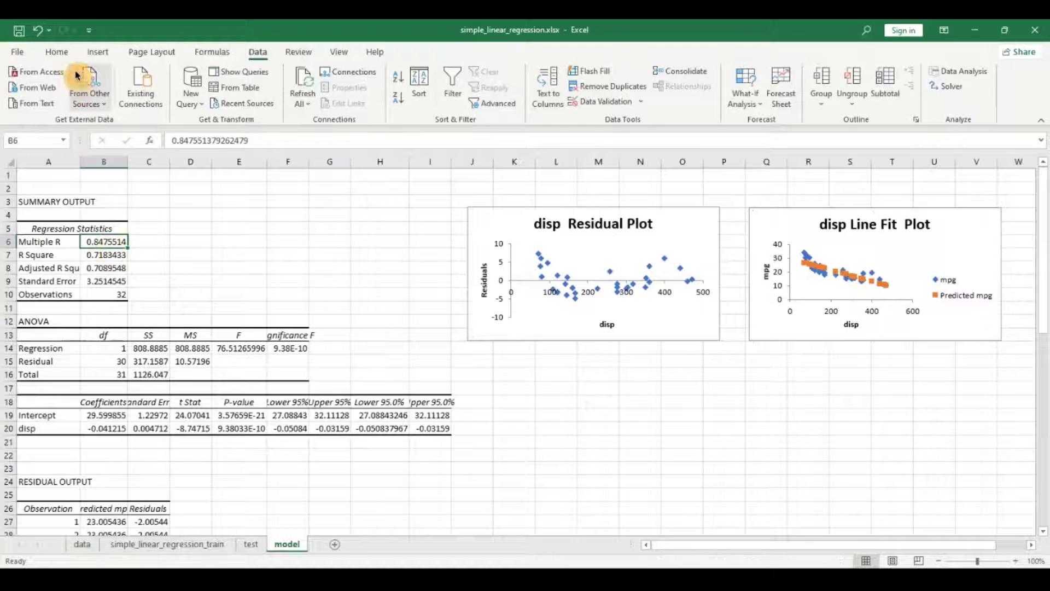
click(65, 57)
click(211, 100)
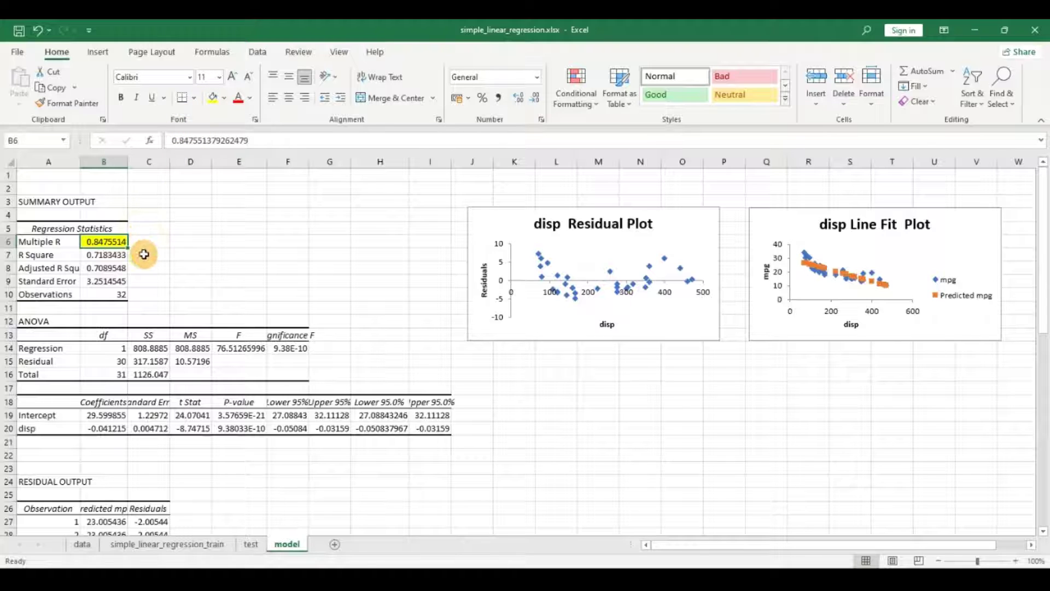
click(160, 546)
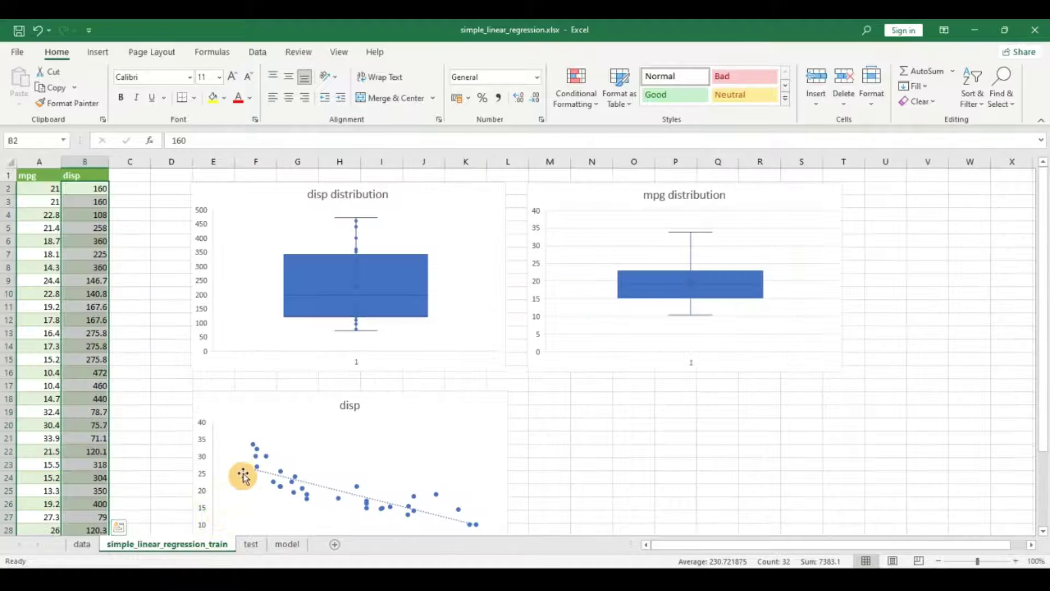
scroll(243, 420, down, 2)
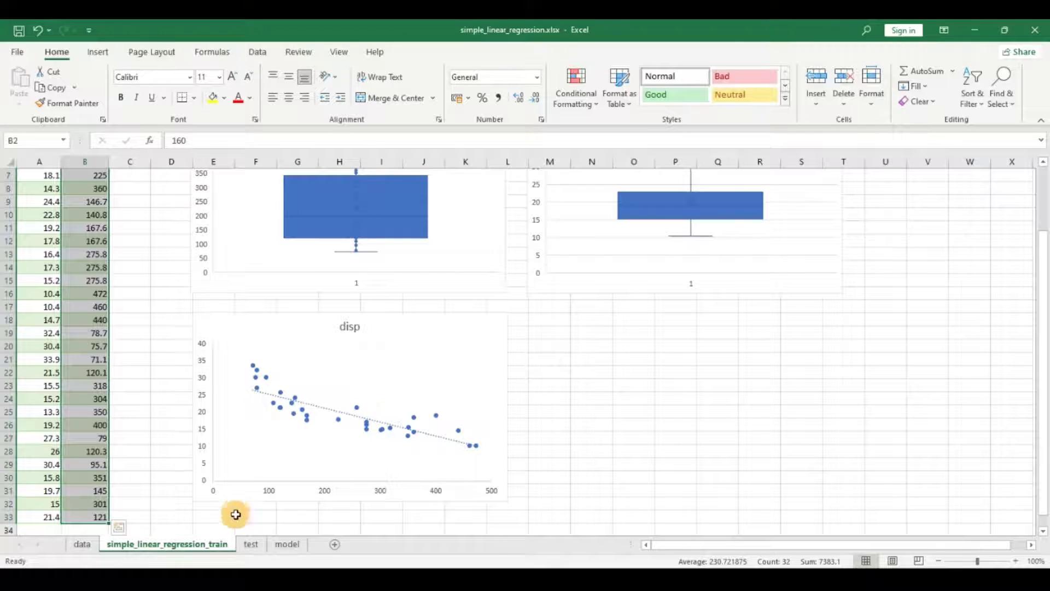
click(287, 544)
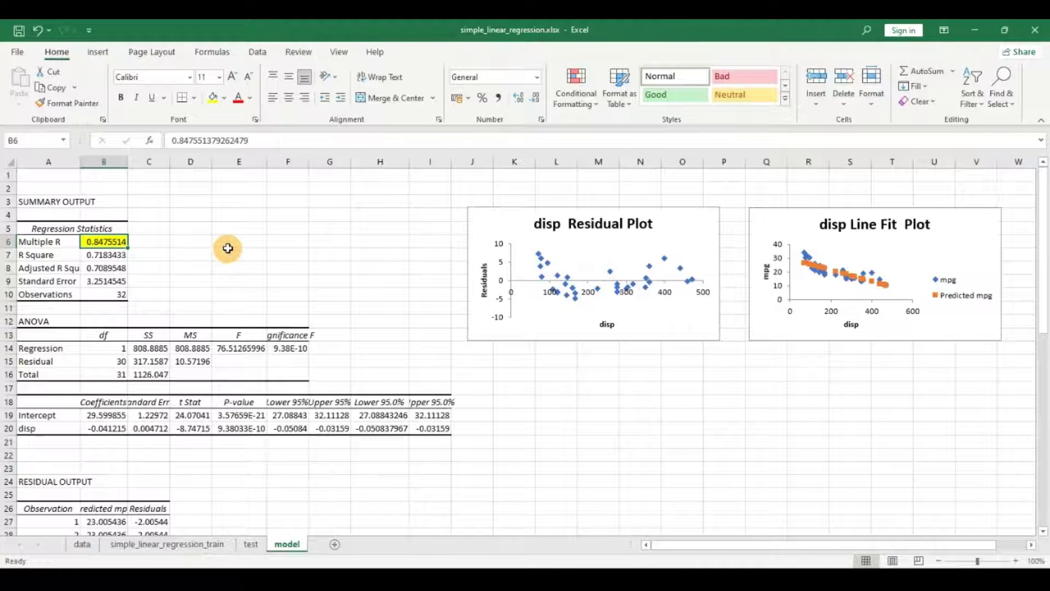
Fill the Standard Error value in B9 and the Significance F value in F14 with yellow, widening column F to fit.
click(126, 281)
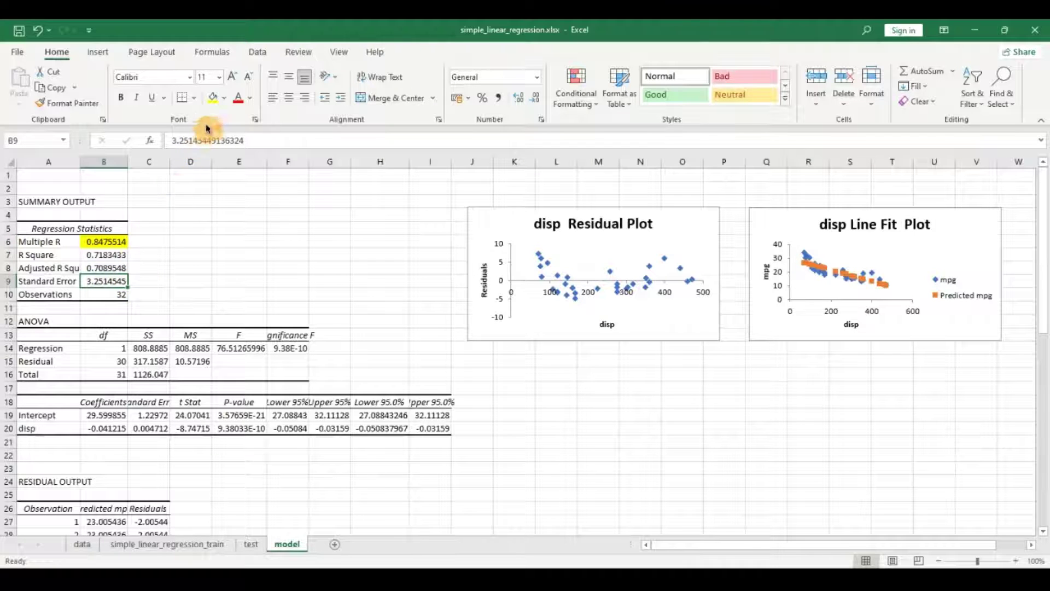
click(214, 102)
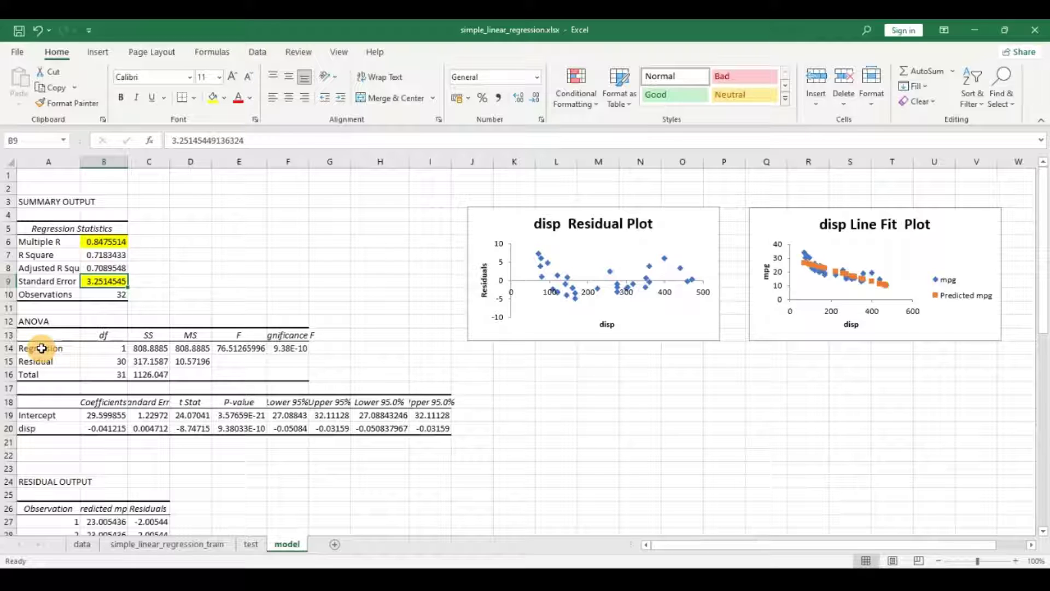
drag(309, 162, 324, 170)
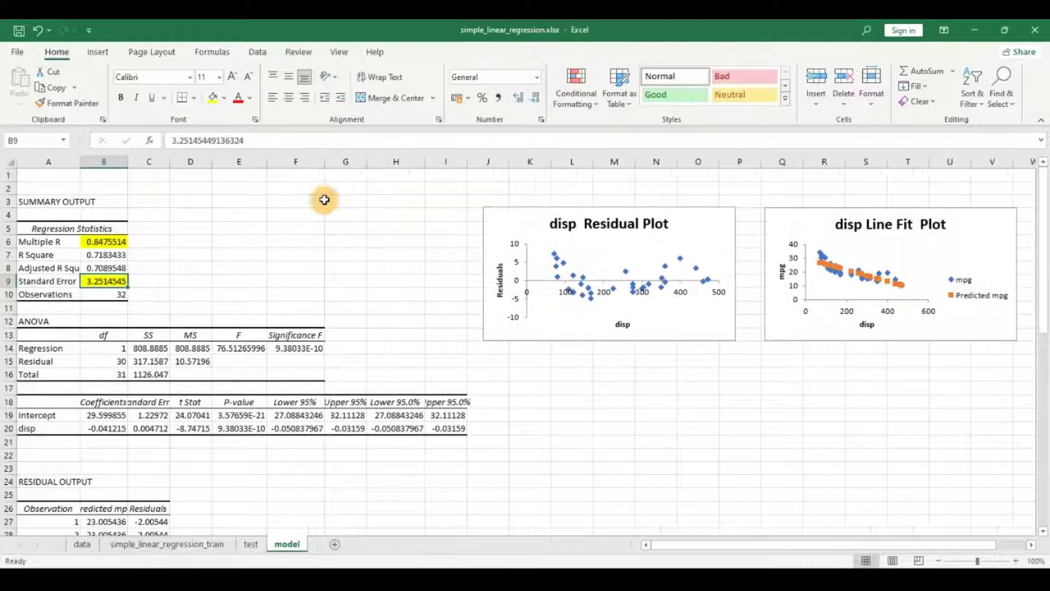
click(310, 350)
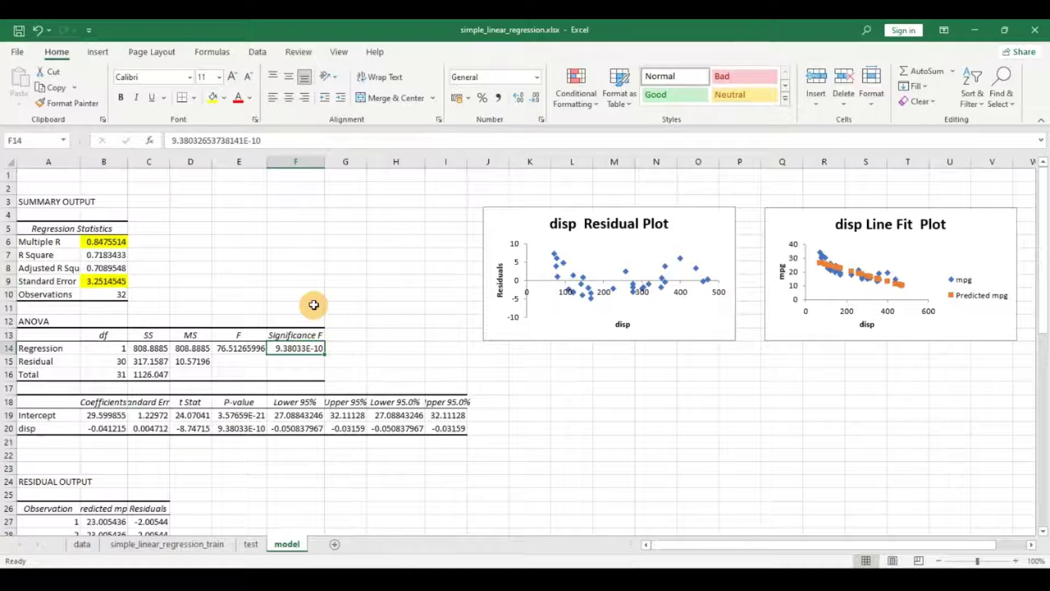
click(213, 98)
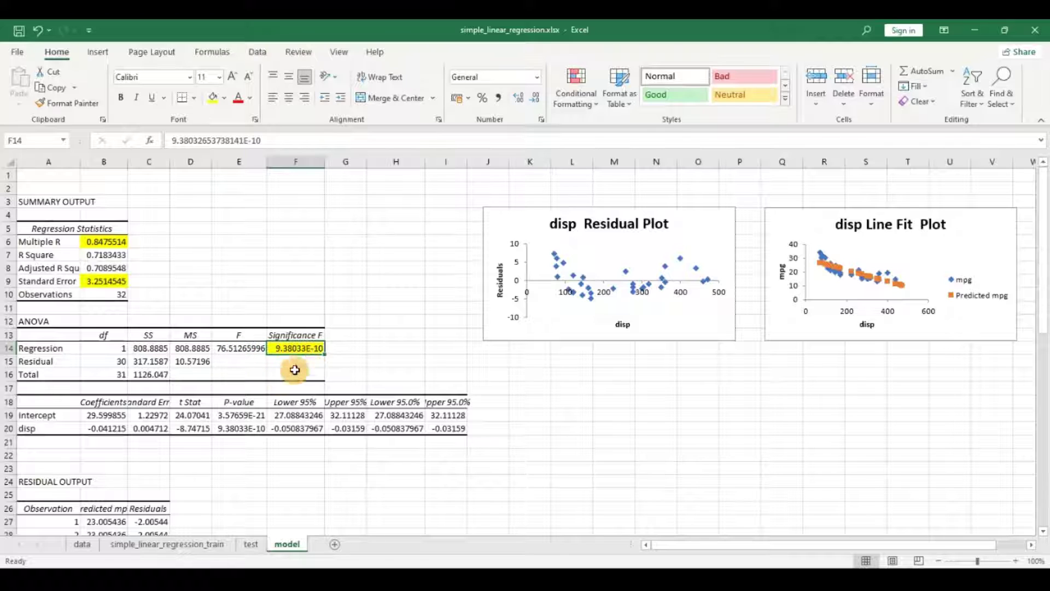
Fill the Intercept and disp coefficient values in B19:B20 with yellow.
drag(113, 418, 107, 428)
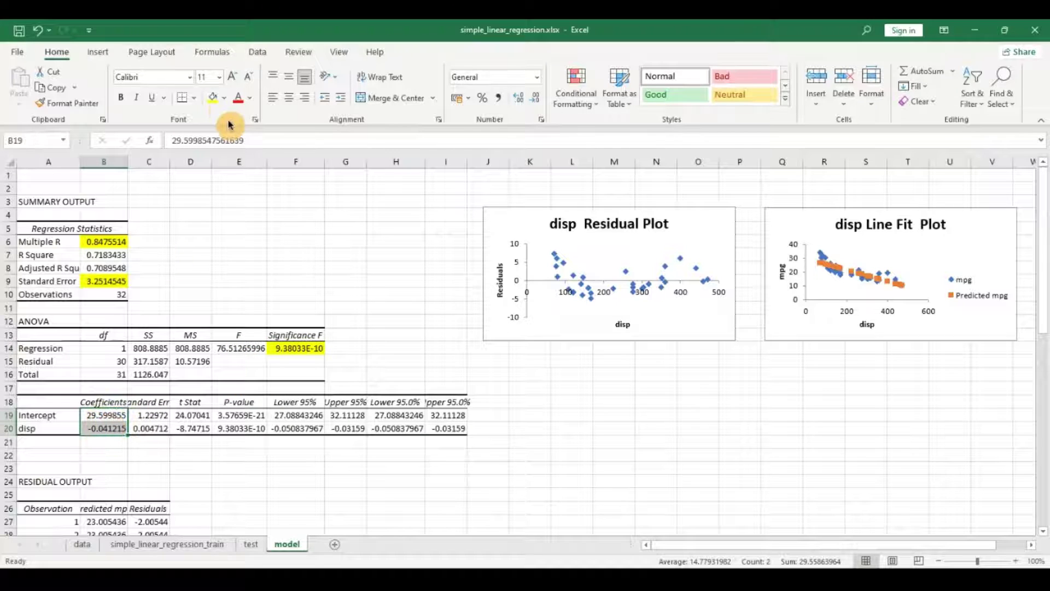
click(212, 98)
click(101, 430)
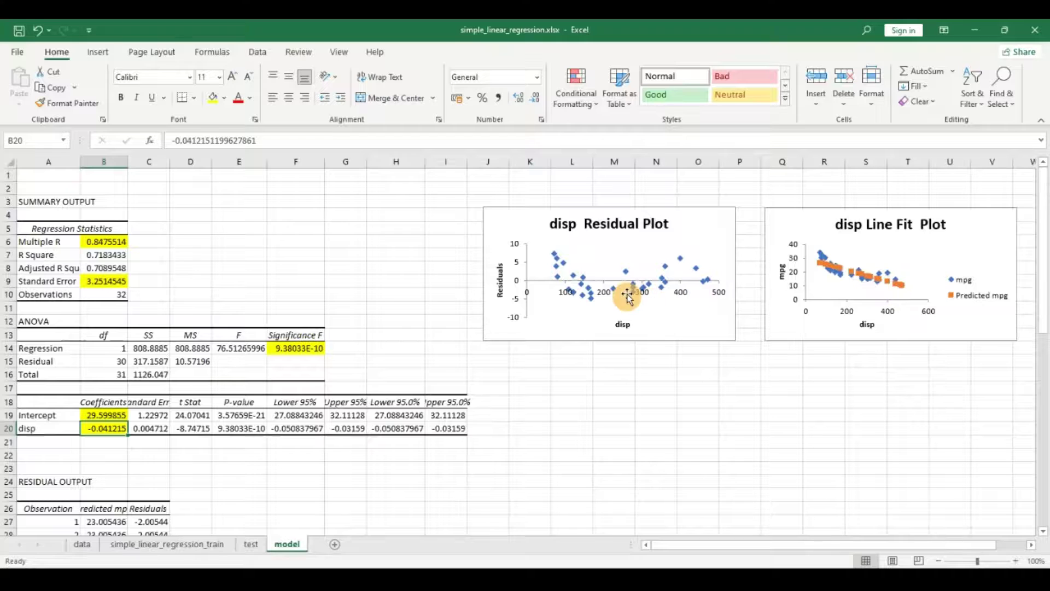
Review the residual output on the model sheet and examine the disp distribution box plot on the simple_linear_regression_train sheet.
scroll(625, 293, down, 3)
scroll(626, 295, down, 3)
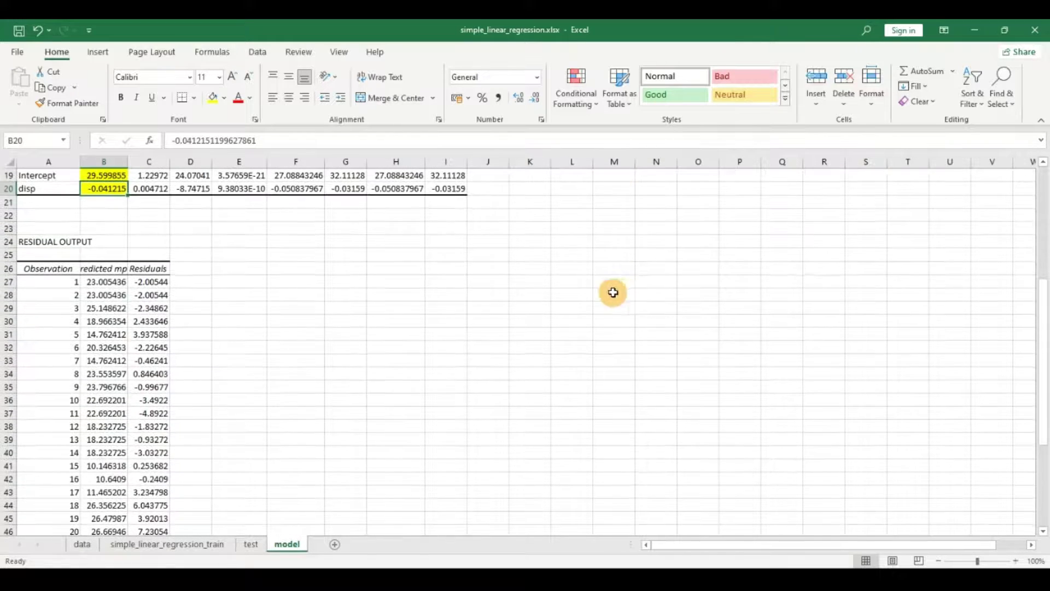
click(142, 285)
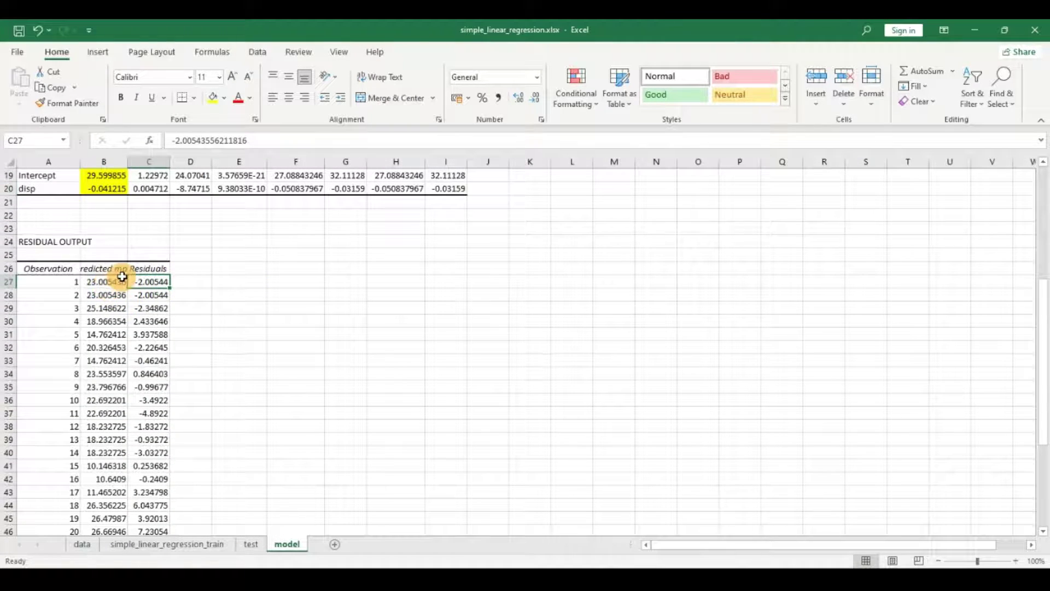
scroll(159, 292, up, 3)
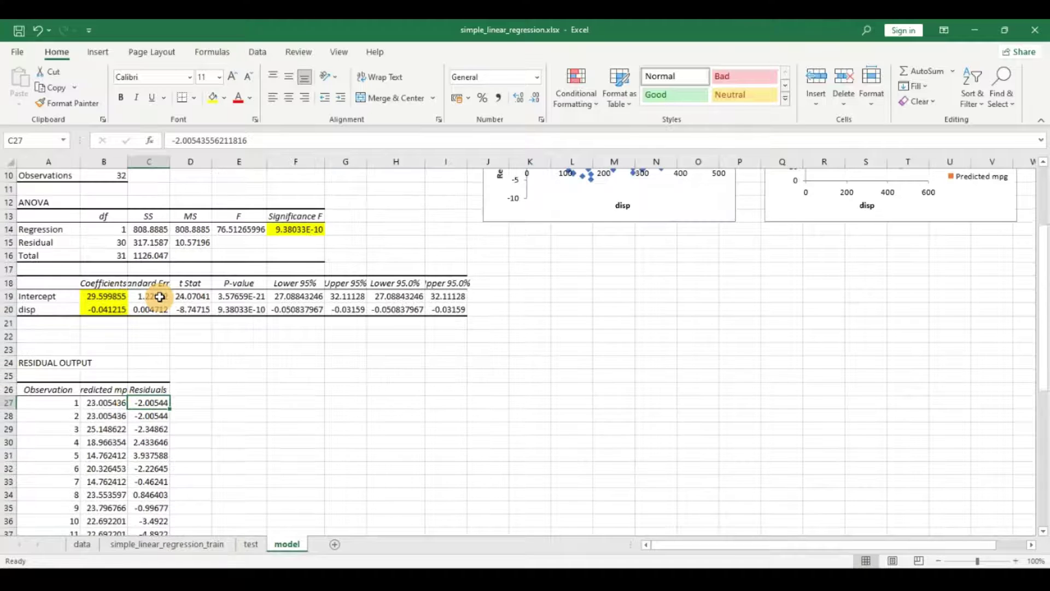
scroll(169, 301, up, 2)
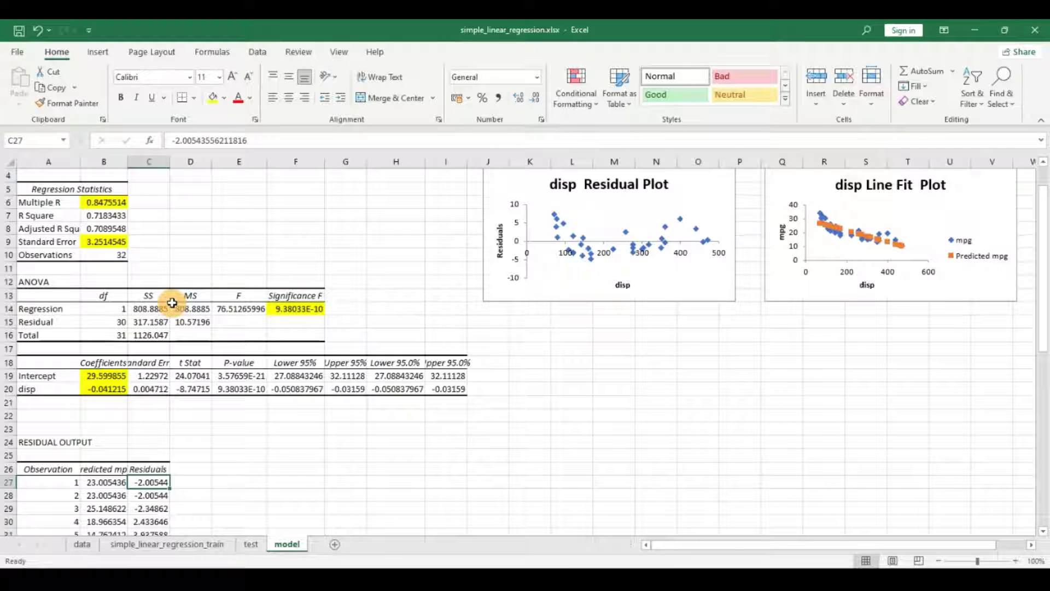
scroll(257, 322, up, 1)
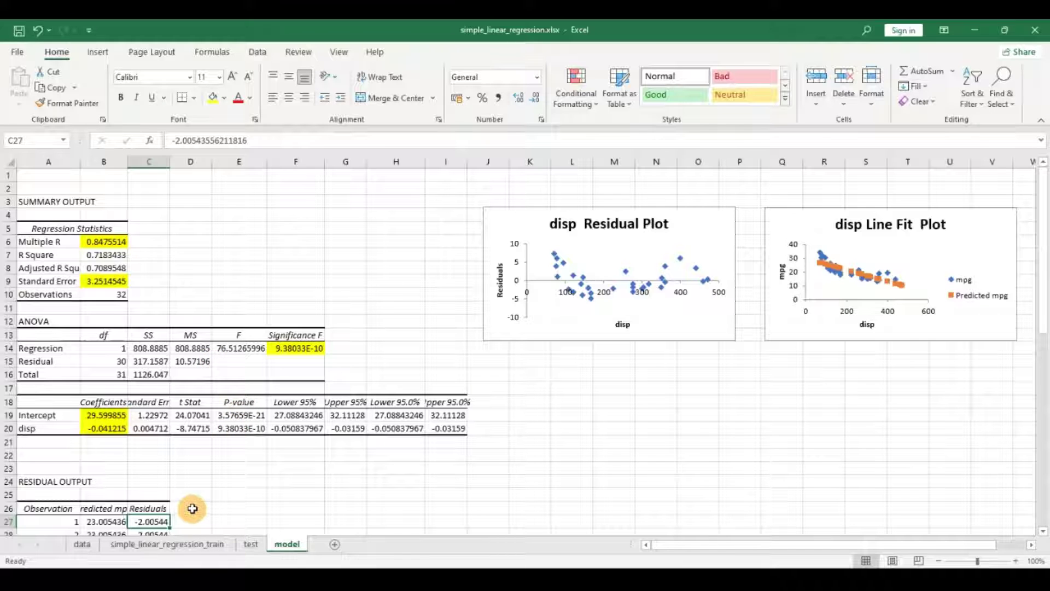
click(185, 551)
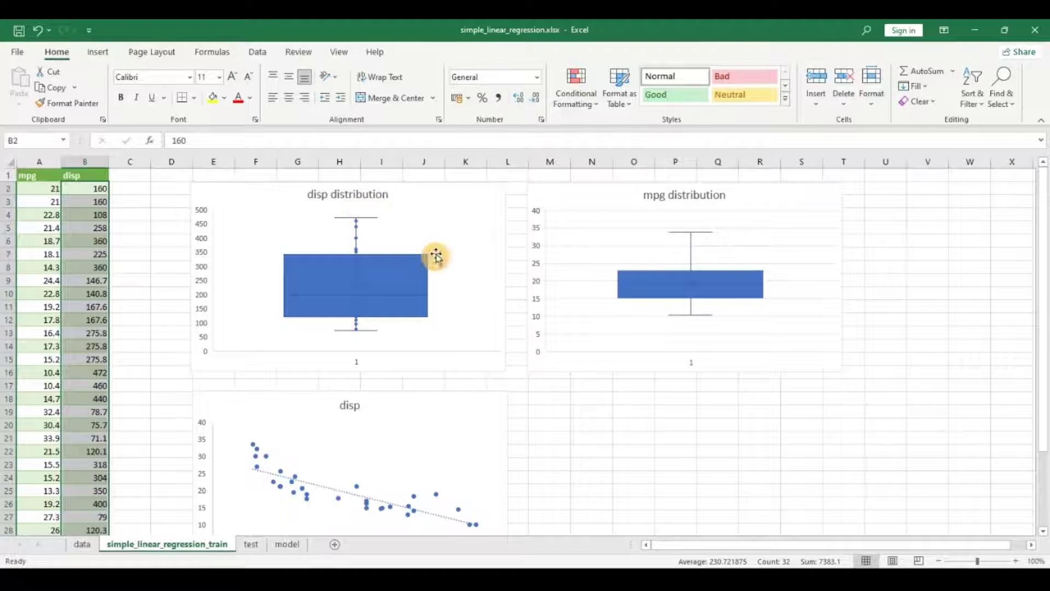
mouse_move(284, 259)
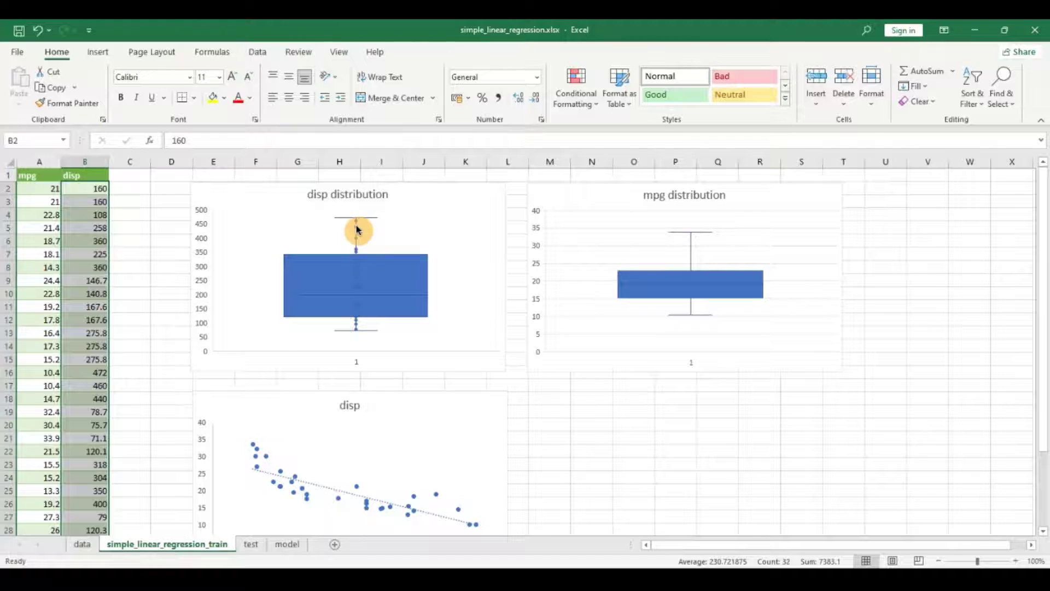
mouse_move(360, 232)
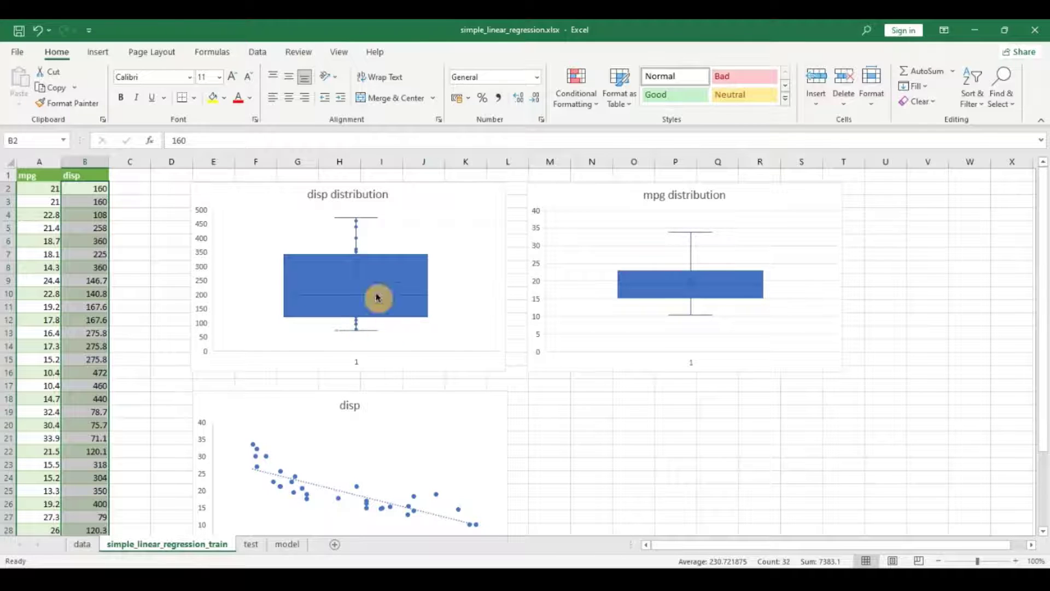
mouse_move(359, 322)
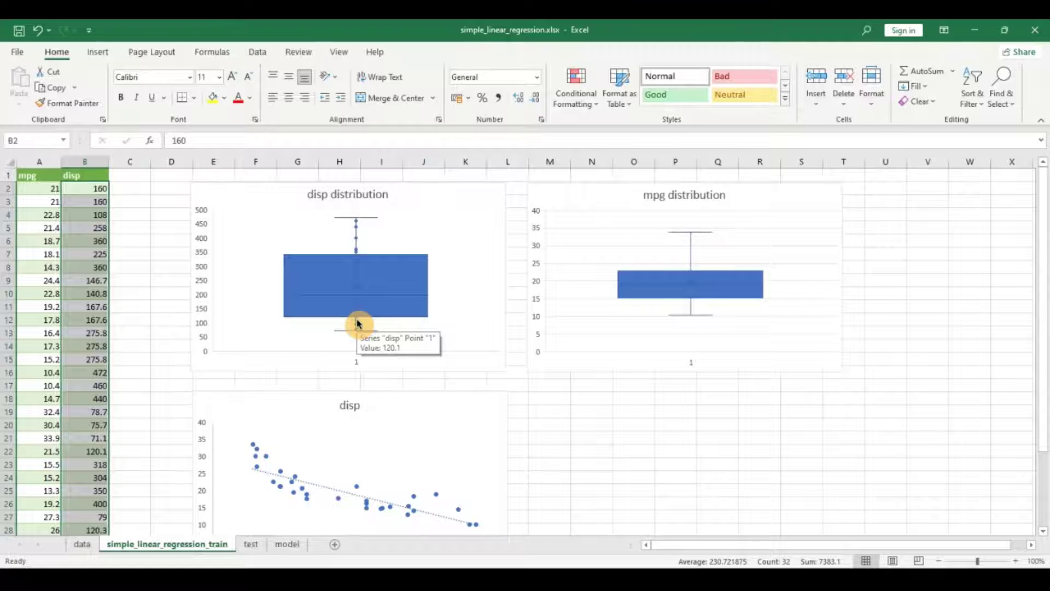
click(447, 194)
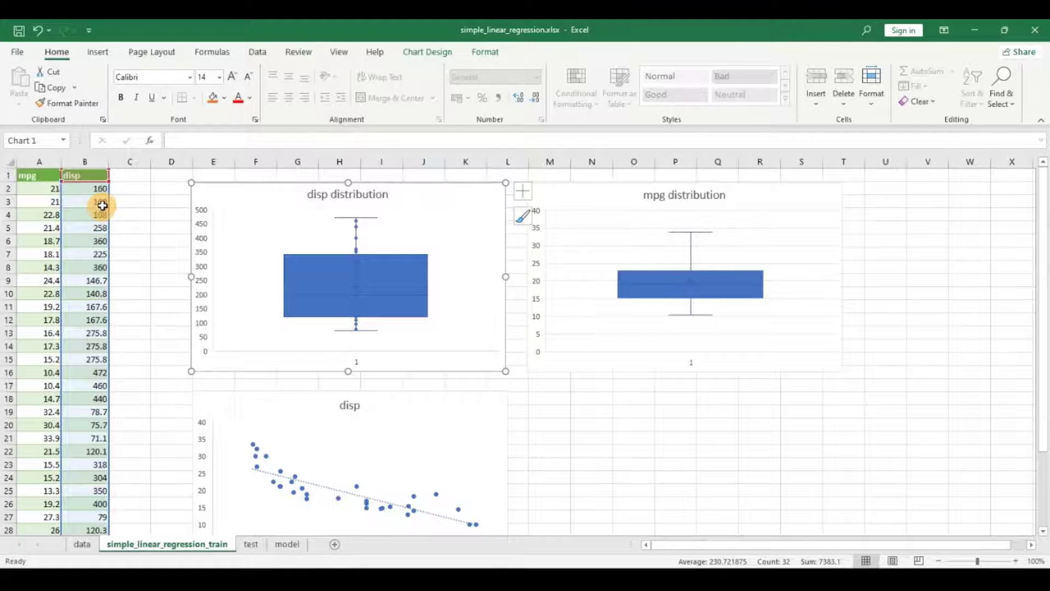
Add filters to the mpg and disp headers and show only rows where disp is less than or equal to 350.
click(31, 179)
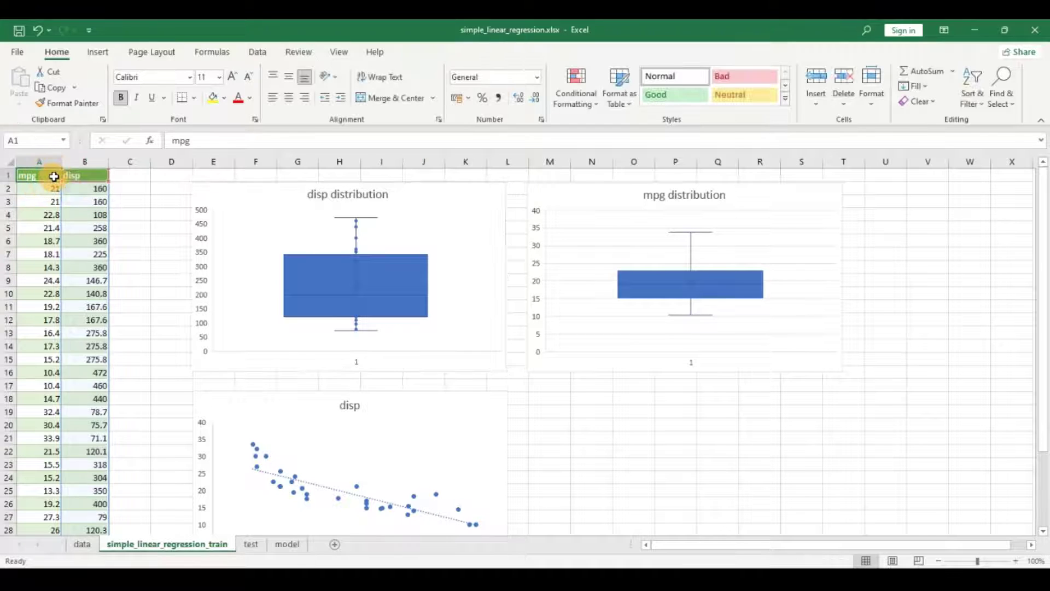
click(66, 178)
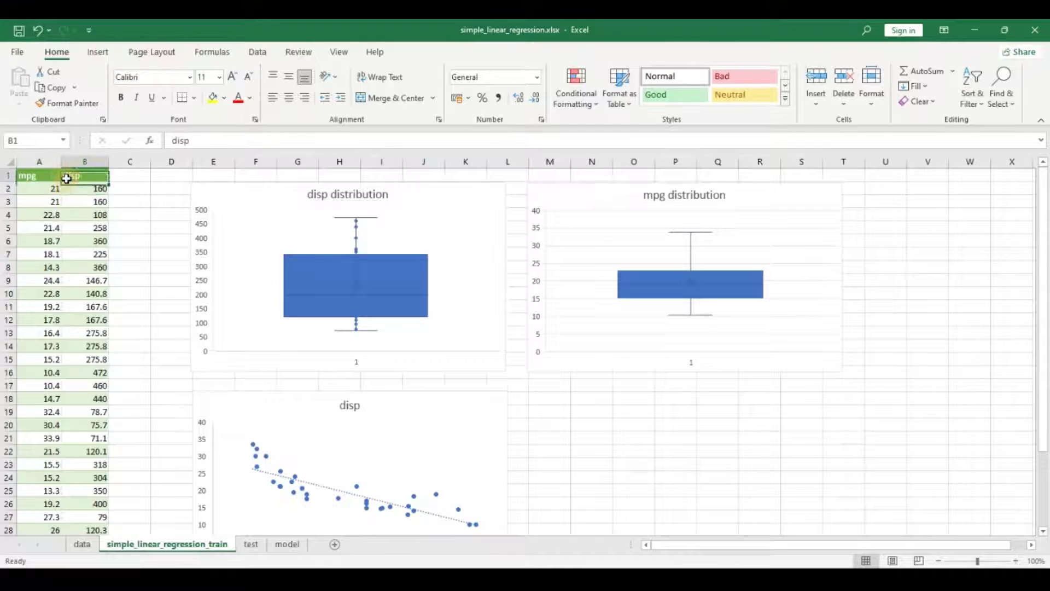
click(258, 51)
click(457, 75)
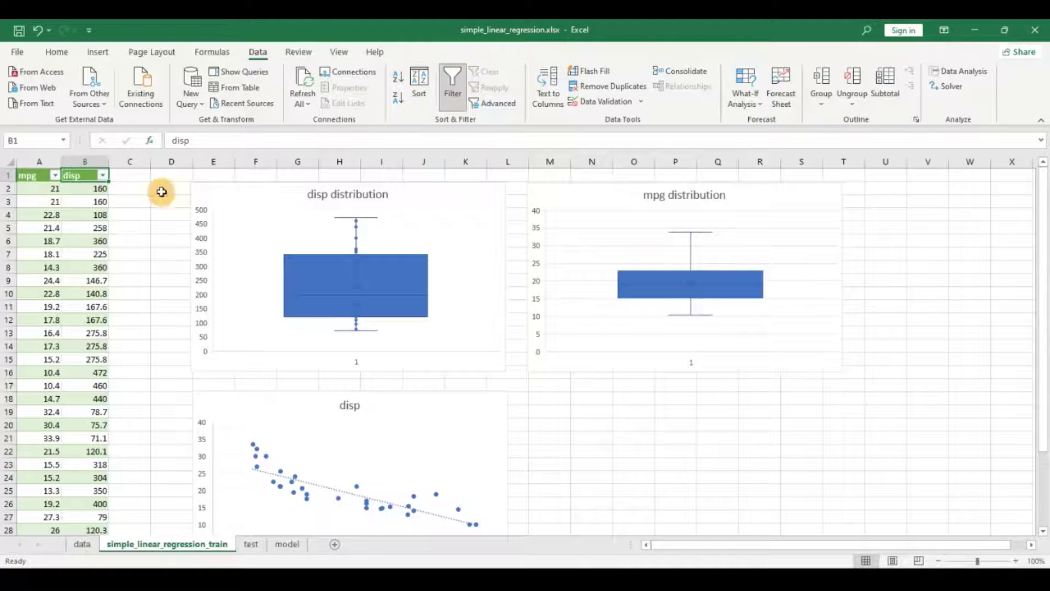
click(100, 176)
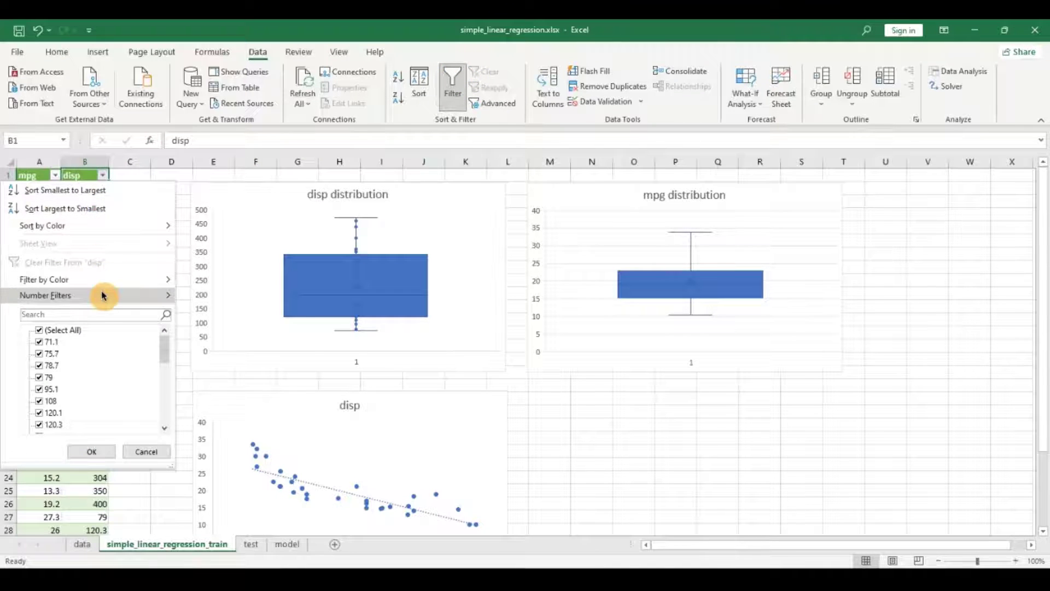
mouse_move(104, 296)
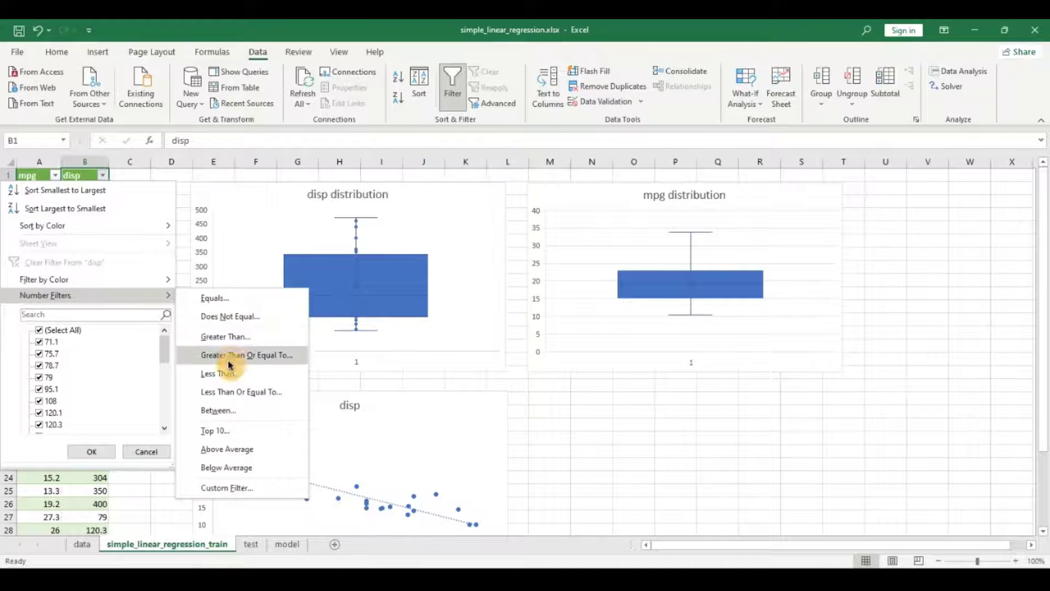
click(224, 393)
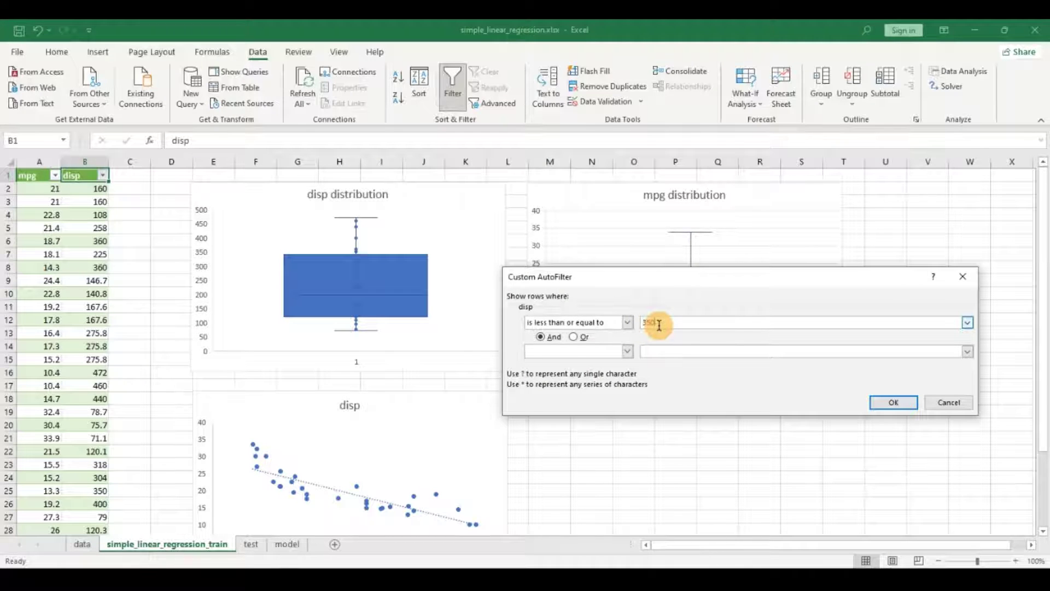
click(881, 403)
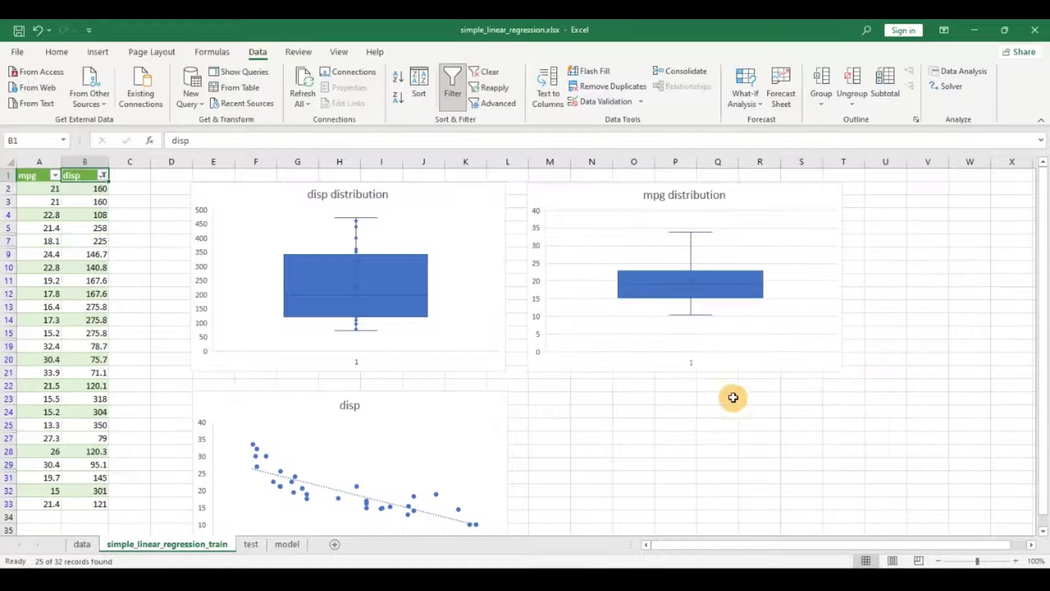
Copy the filtered mpg and disp rows with their headers and paste them below the table, starting at A37.
drag(28, 175, 95, 498)
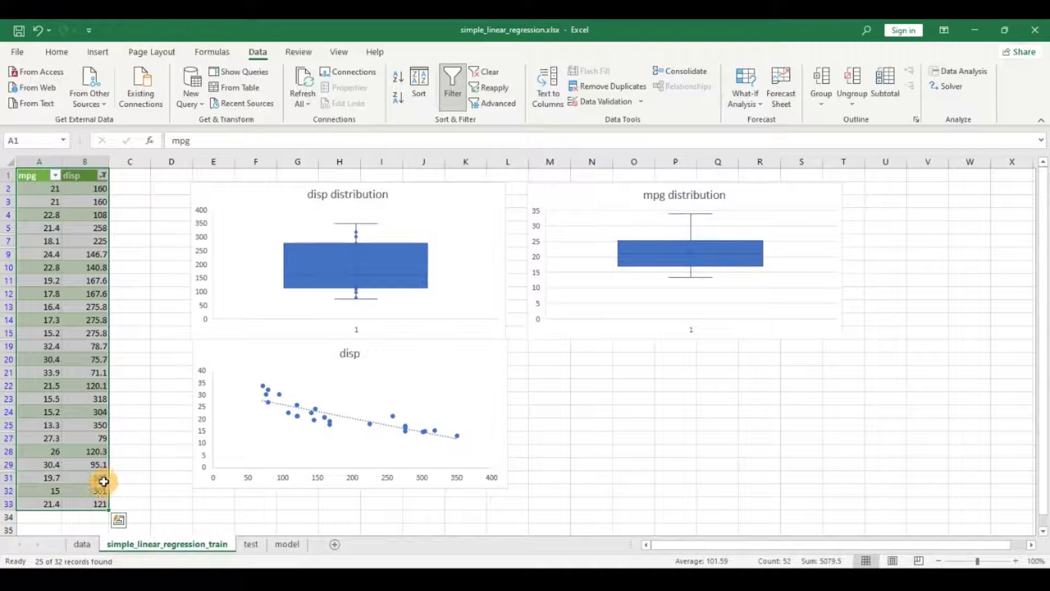
key(ctrl+c)
scroll(162, 460, down, 3)
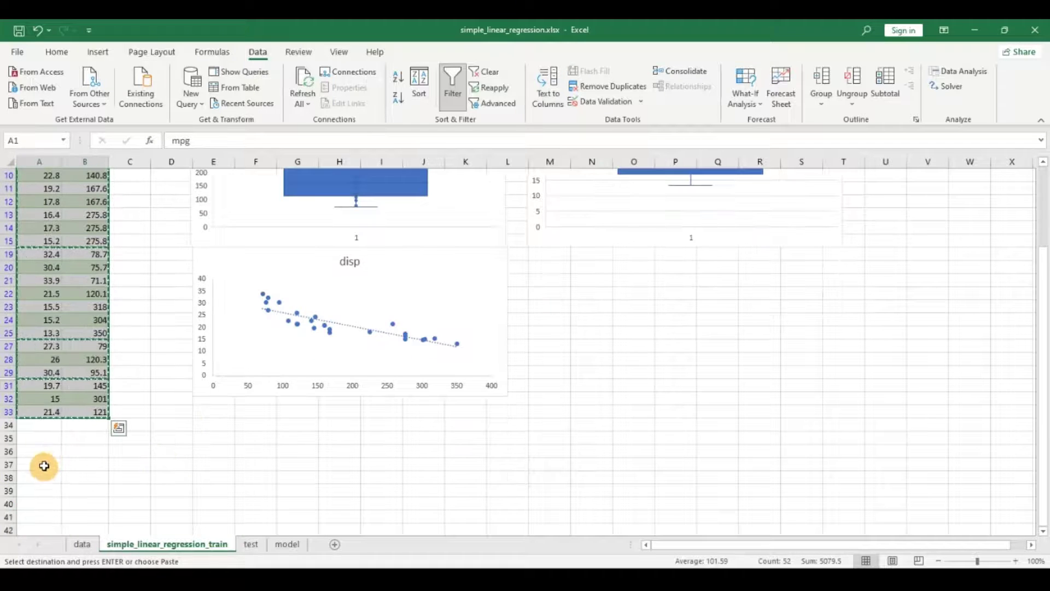
click(43, 462)
key(ctrl+v)
scroll(104, 439, up, 3)
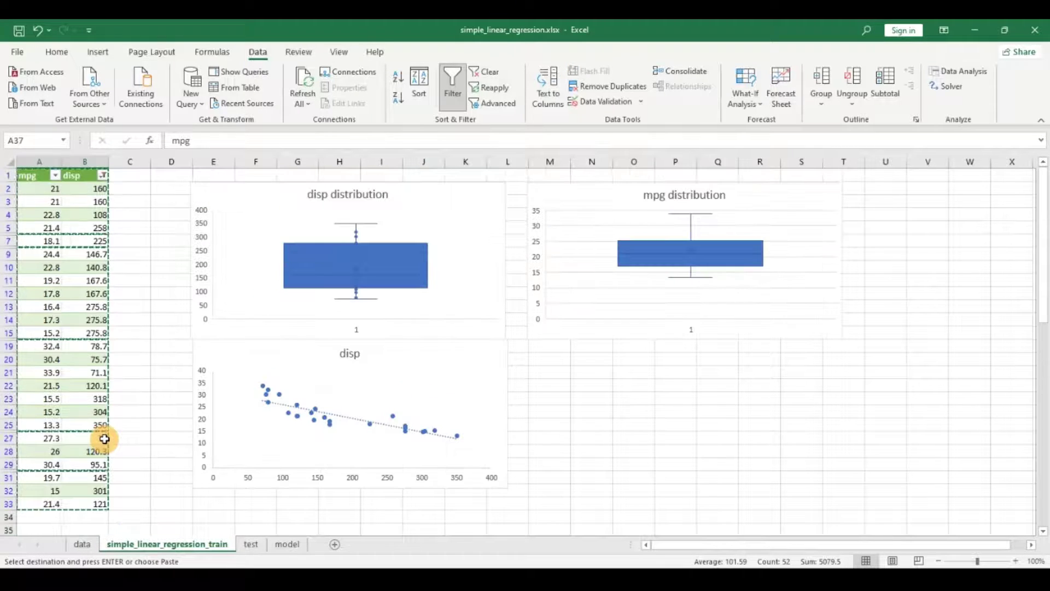
Clear the filter from the disp column and check the pasted copy below the original table.
click(103, 179)
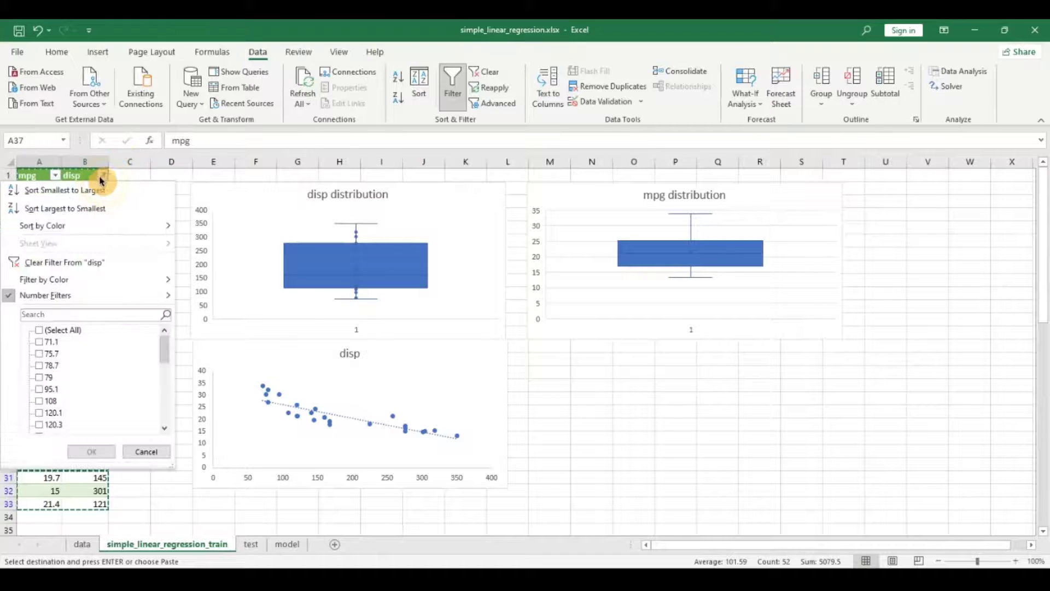
click(59, 263)
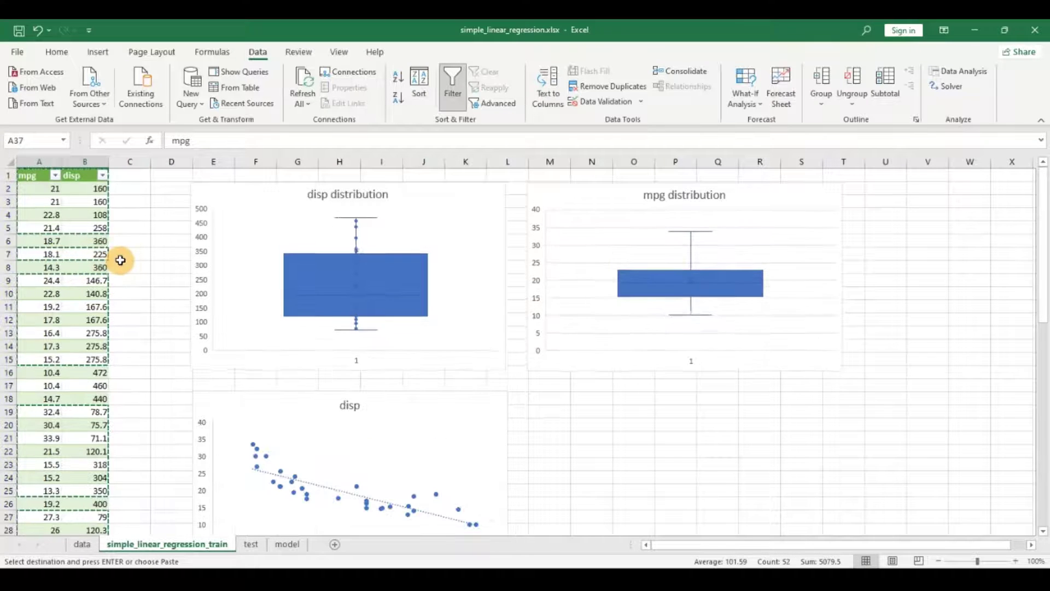
scroll(130, 261, down, 3)
scroll(131, 261, down, 8)
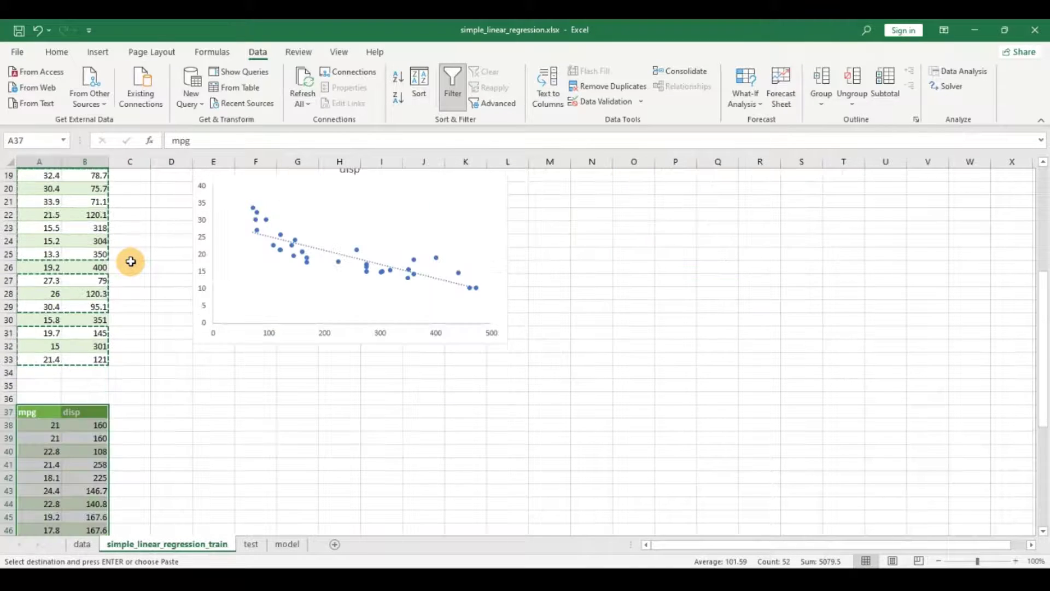
scroll(130, 262, up, 3)
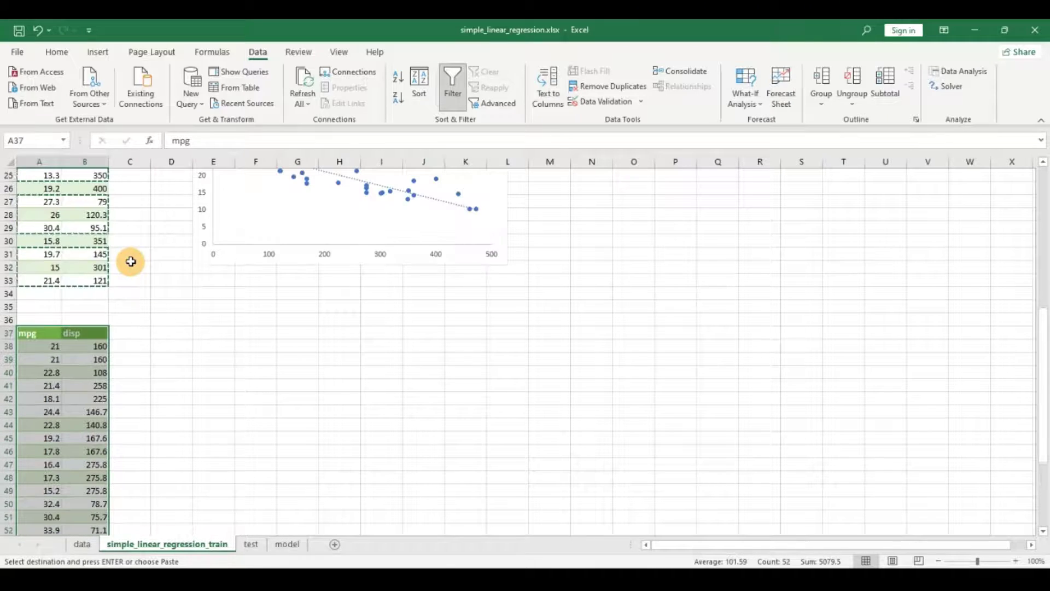
Start a new Regression analysis and set its Input Y Range to the copied mpg column, $A$37:$A$62.
click(54, 346)
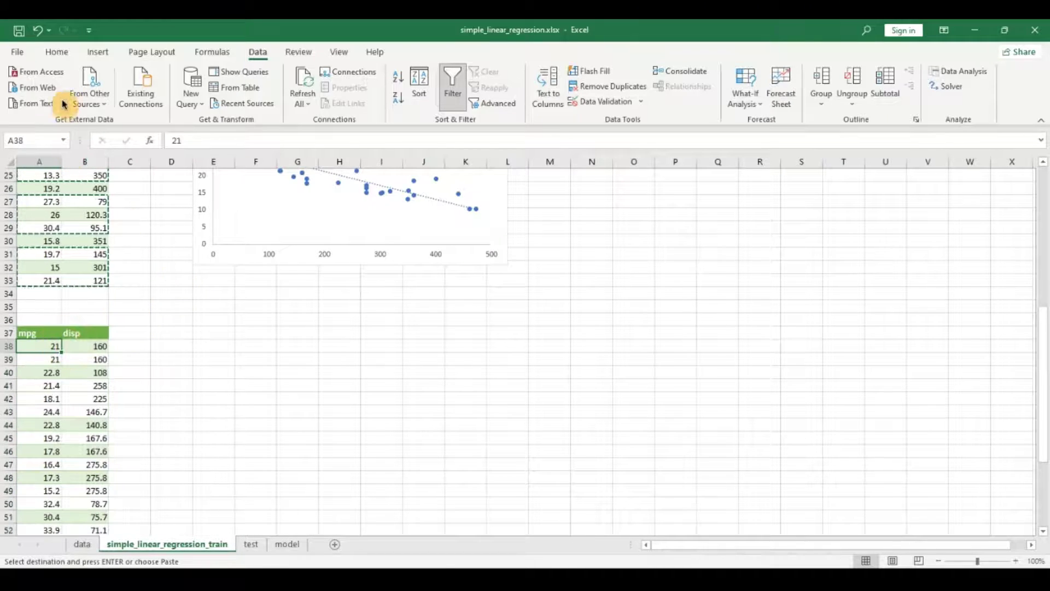
click(59, 54)
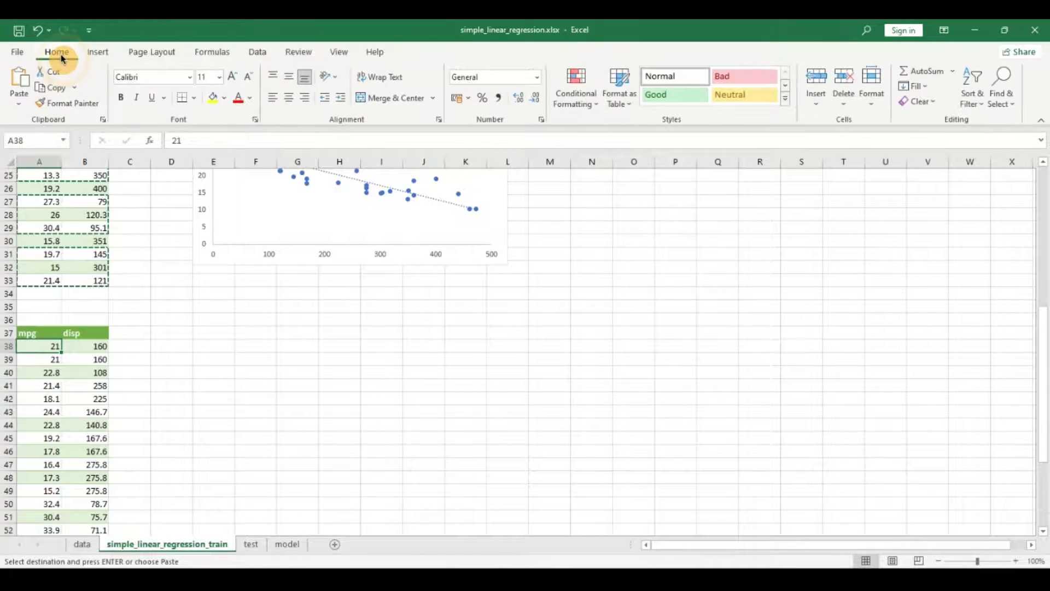
click(268, 53)
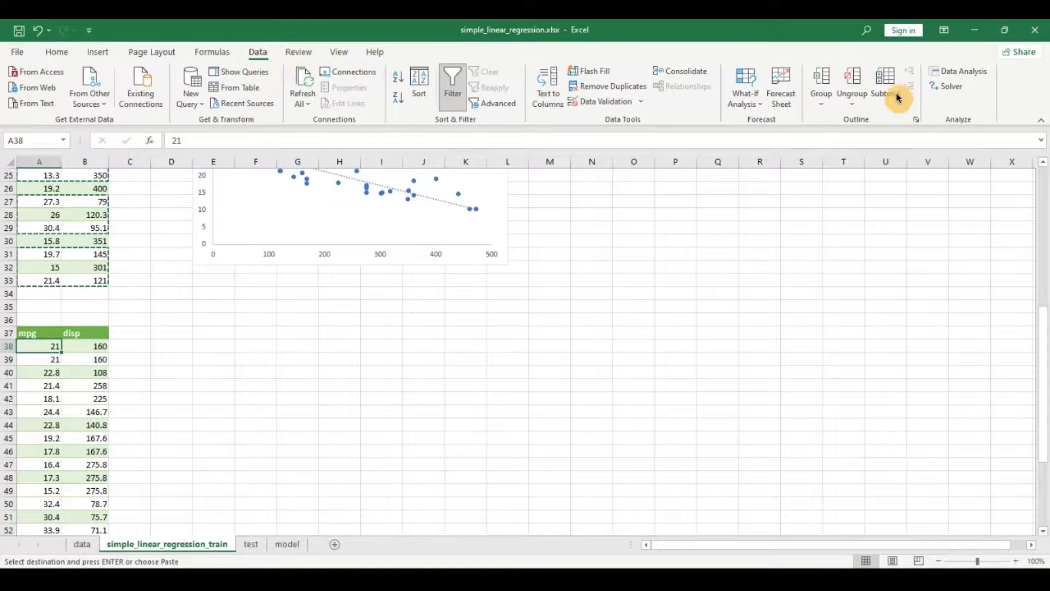
click(958, 71)
click(839, 310)
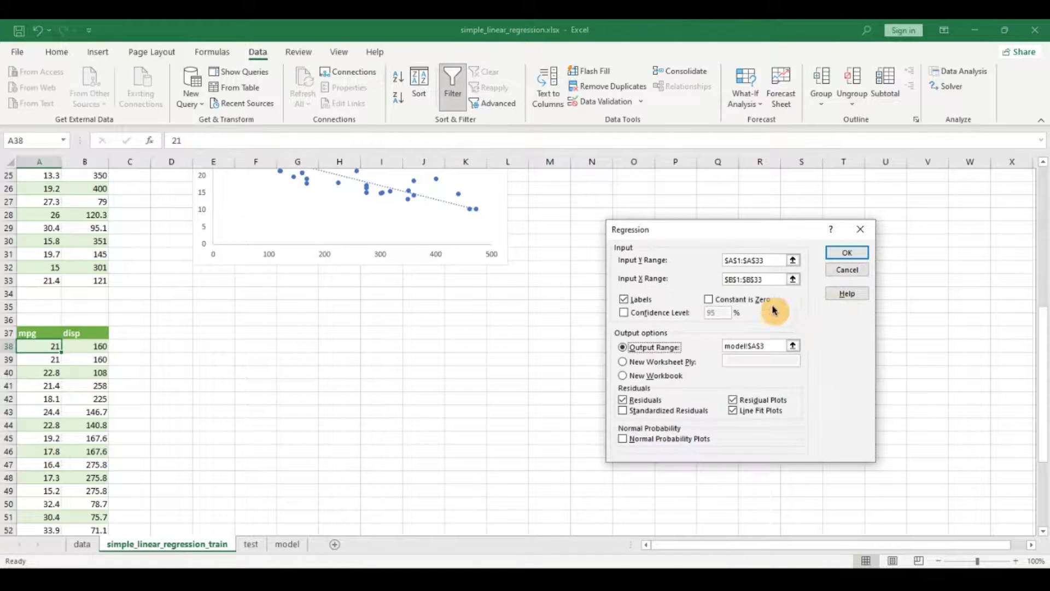
drag(775, 262, 660, 264)
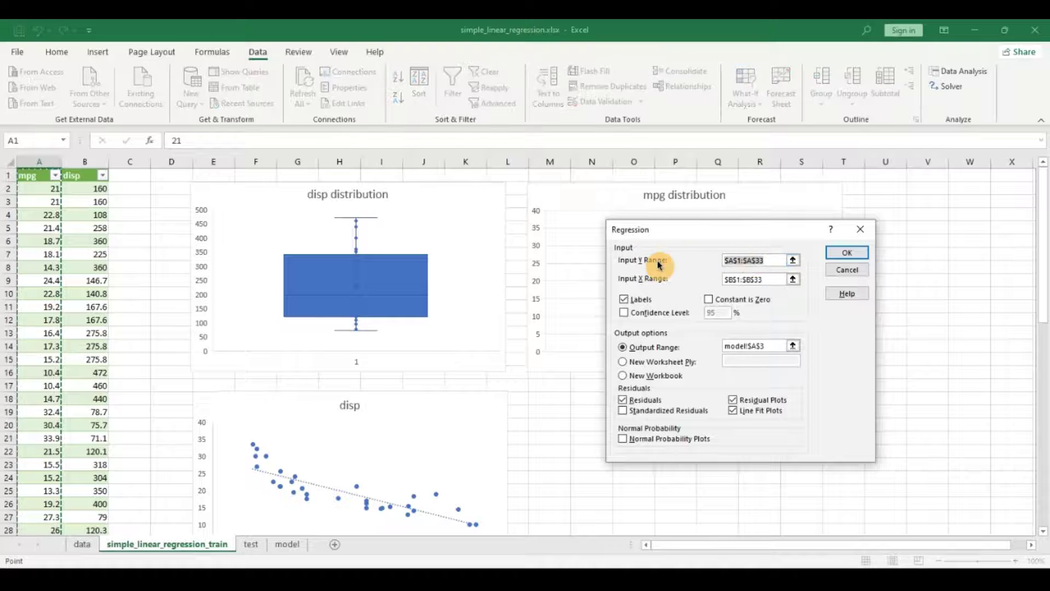
key(BackSpace)
scroll(387, 382, down, 9)
click(53, 308)
click(42, 296)
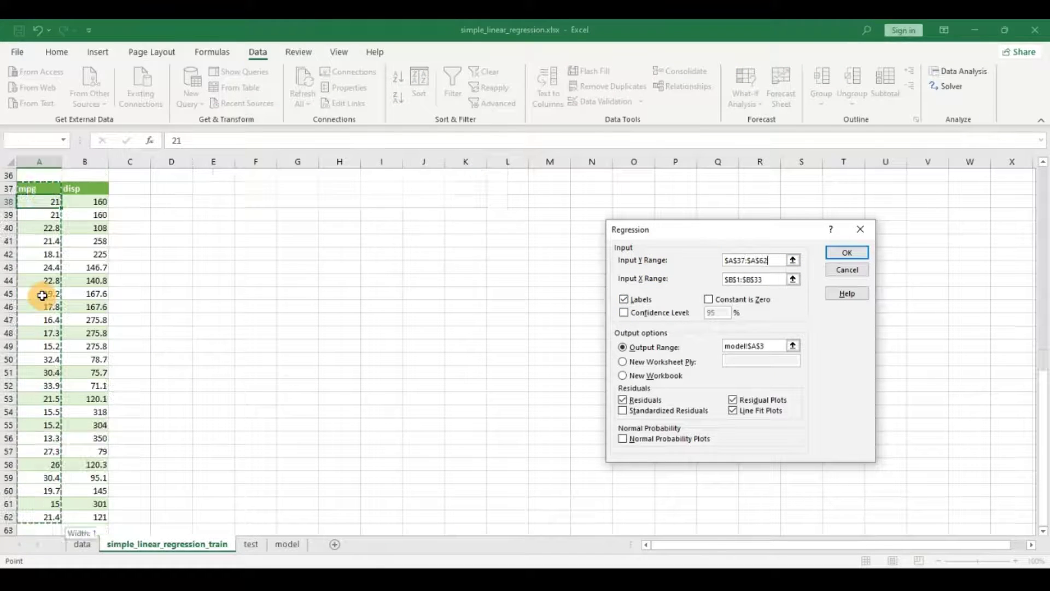
Set the regression's Input X Range to the copied disp column, $B$37:$B$62.
drag(765, 279, 659, 281)
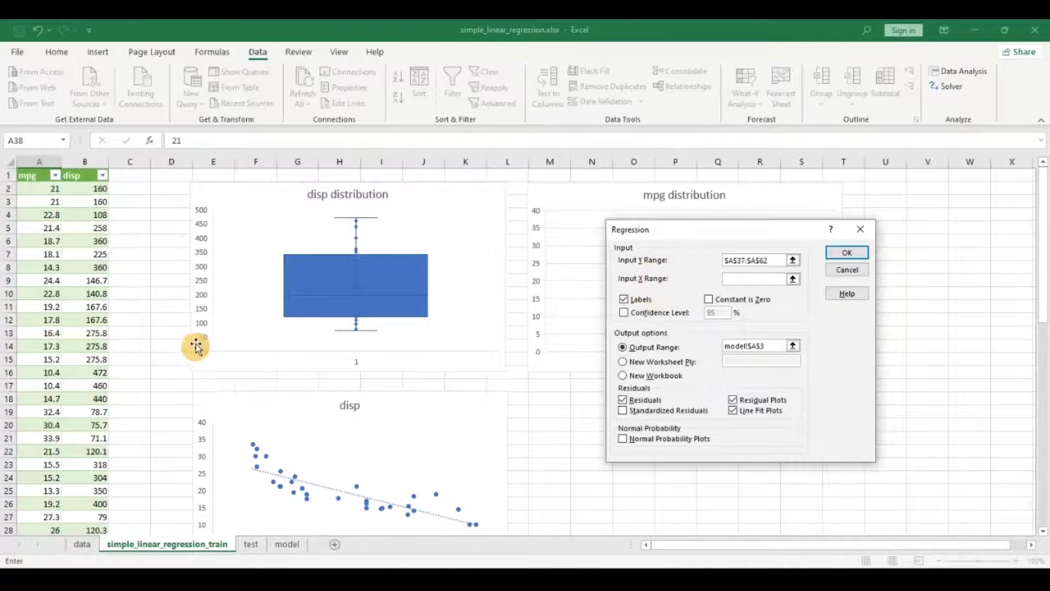
scroll(142, 332, down, 1)
scroll(142, 332, down, 10)
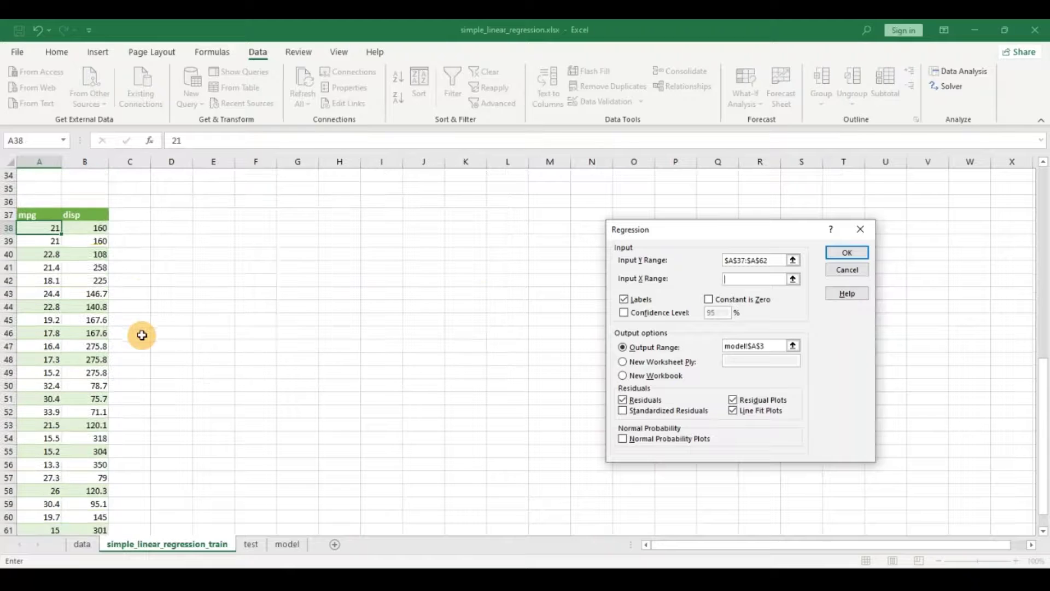
click(89, 215)
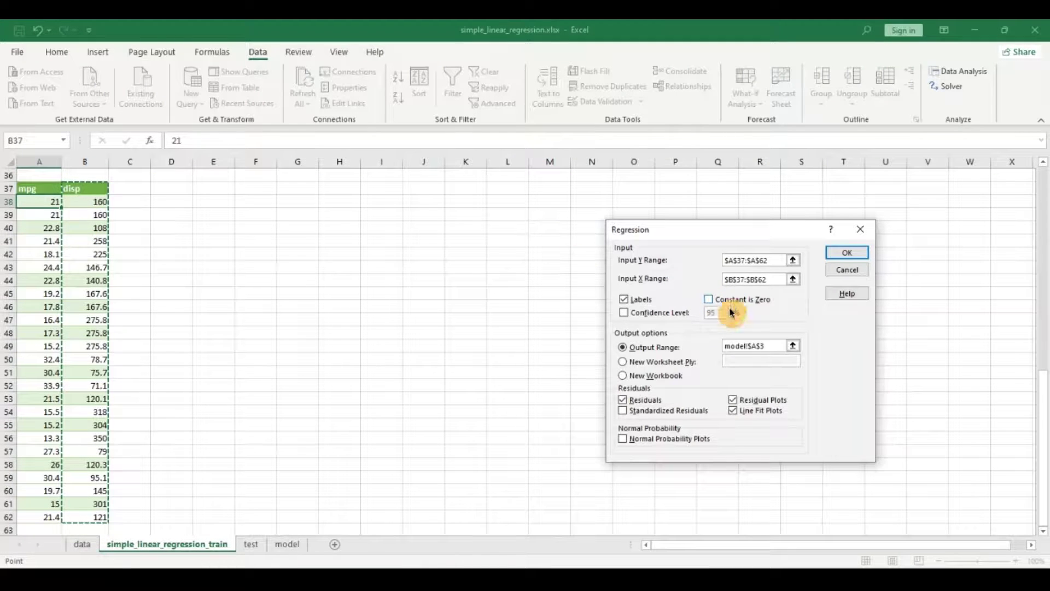
Set the regression's Output Range to model!$A$61, below the first model's residual output, and run the analysis.
click(757, 346)
key(BackSpace)
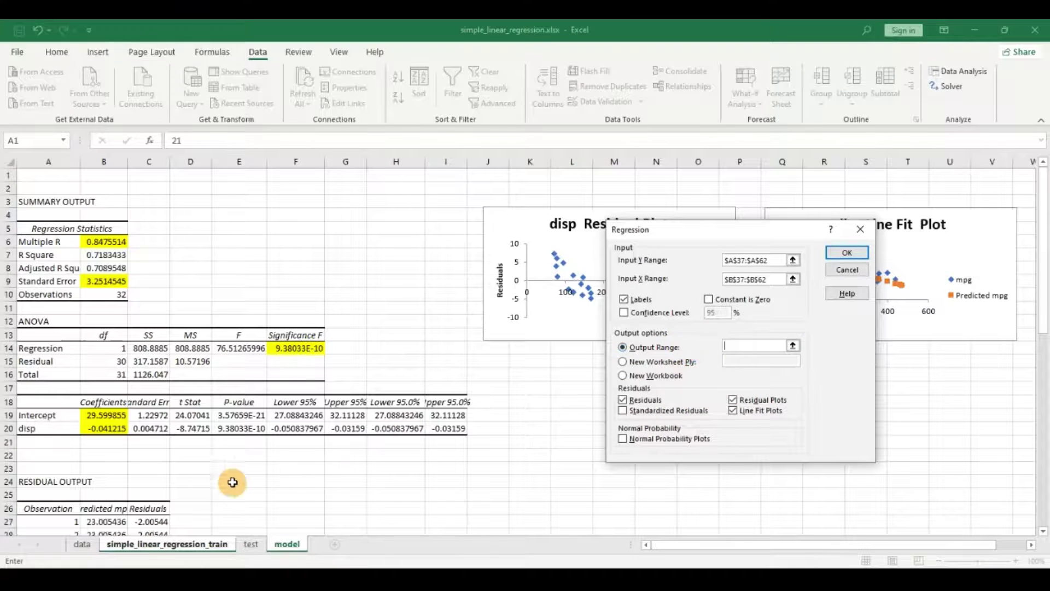
scroll(230, 448, down, 10)
scroll(230, 448, down, 9)
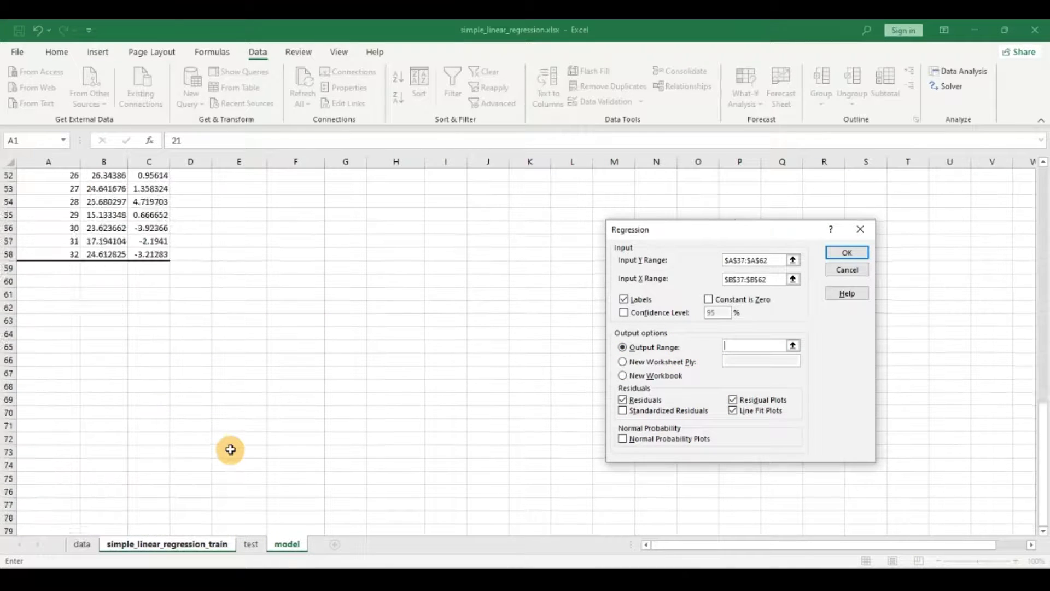
scroll(186, 421, up, 2)
click(55, 299)
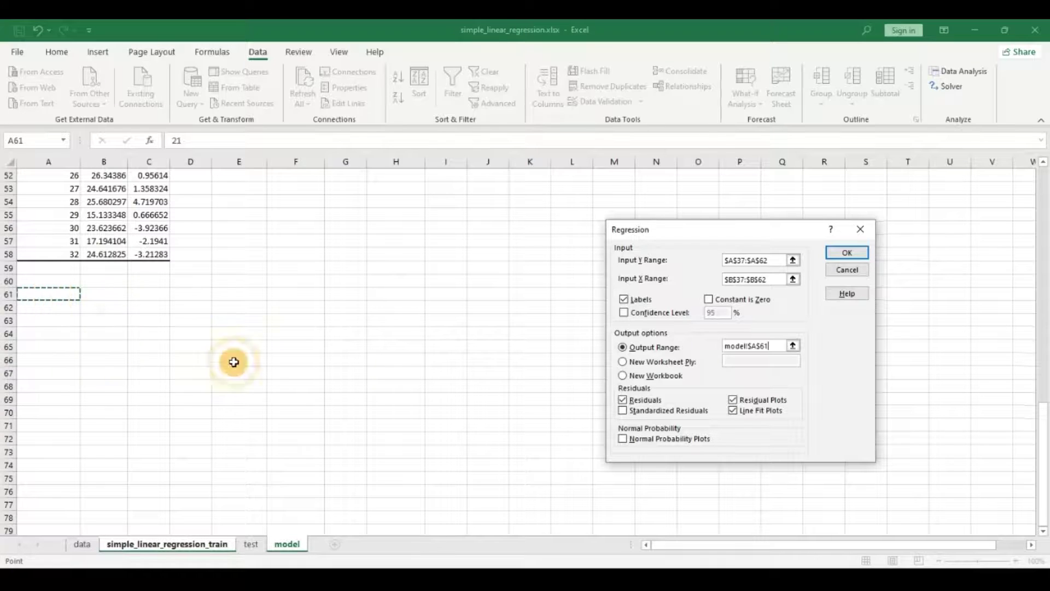
click(849, 253)
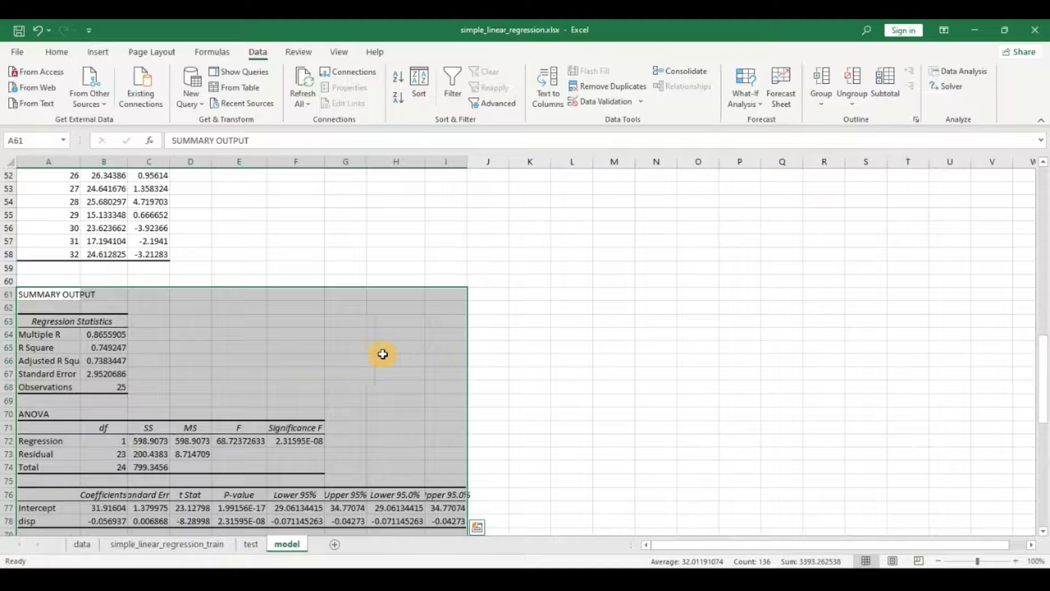
Label the new regression output as "model 2" in cell A60 above its summary.
click(37, 280)
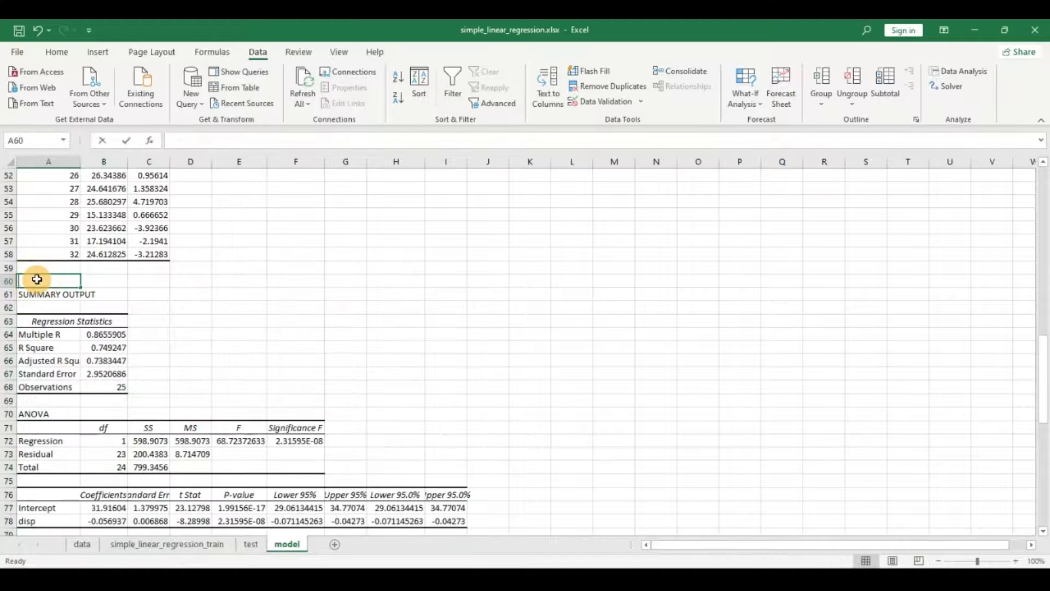
text(model)
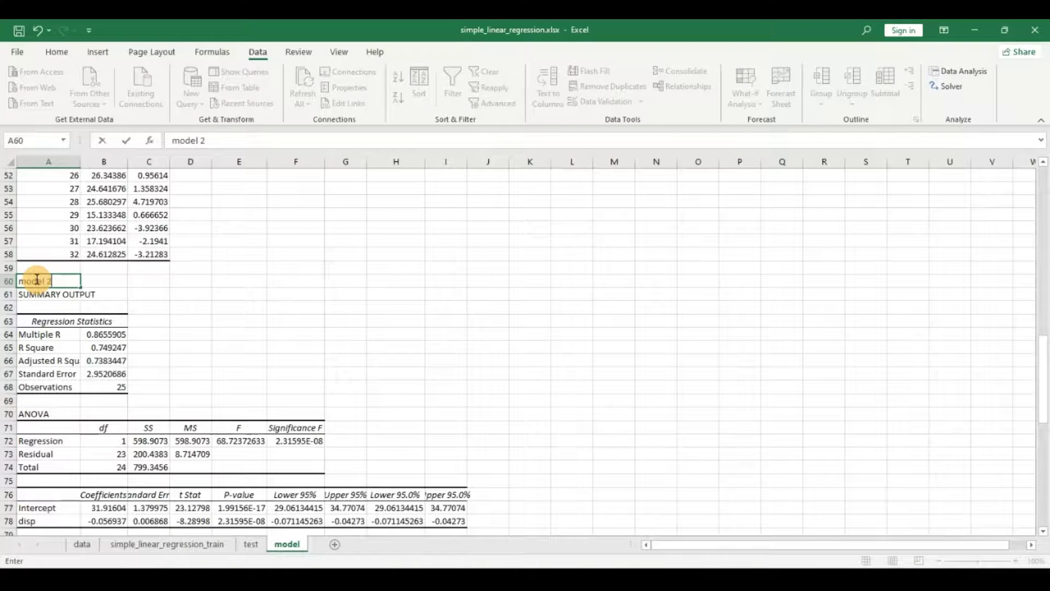
text( 2)
key(Return)
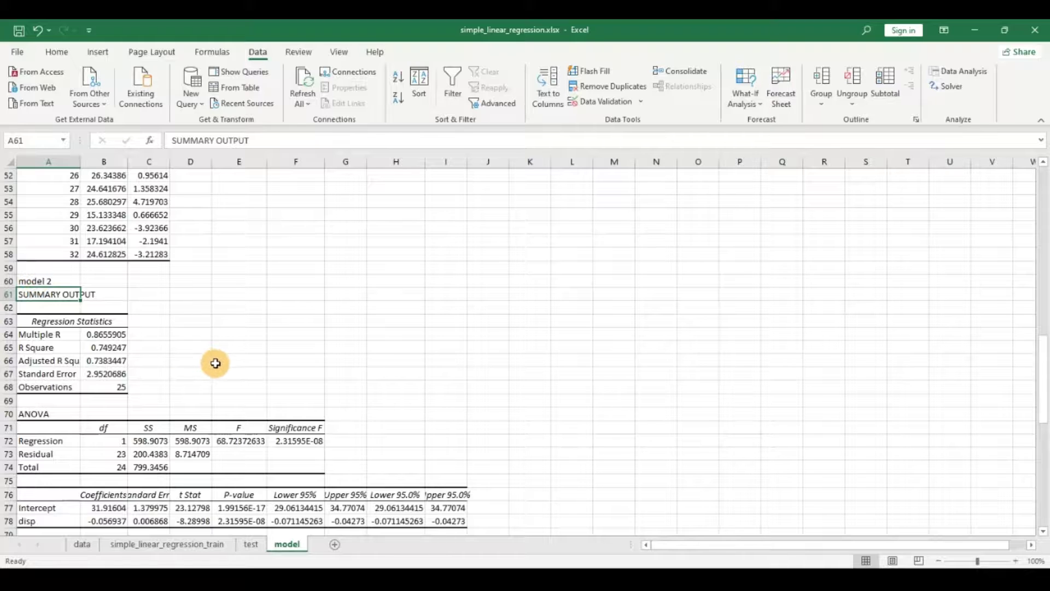
Compare Multiple R with the first model's and highlight model 2's Multiple R in B64 in yellow.
scroll(221, 364, up, 17)
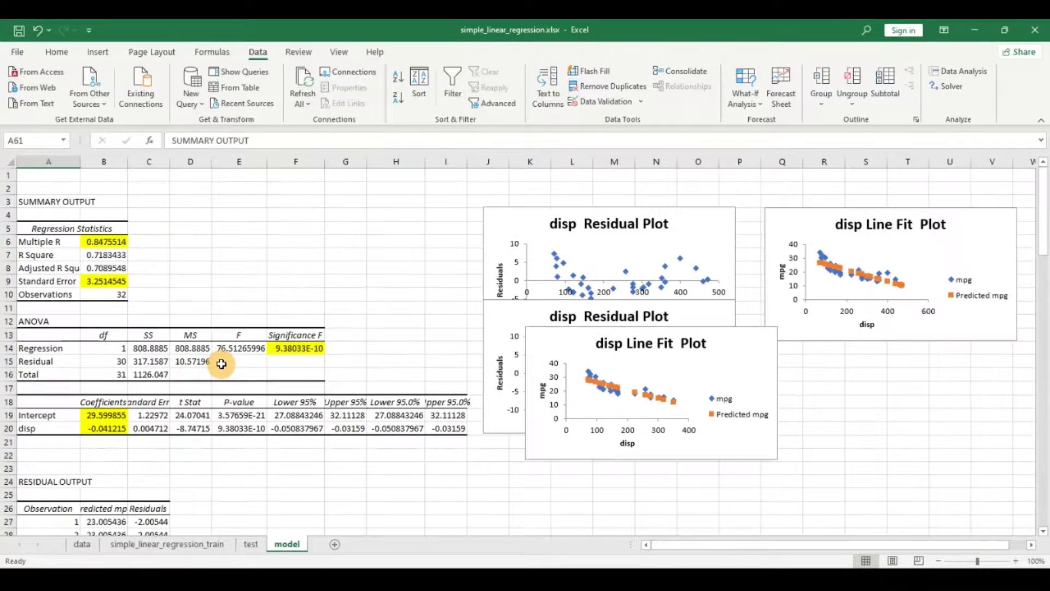
click(101, 242)
scroll(154, 329, down, 17)
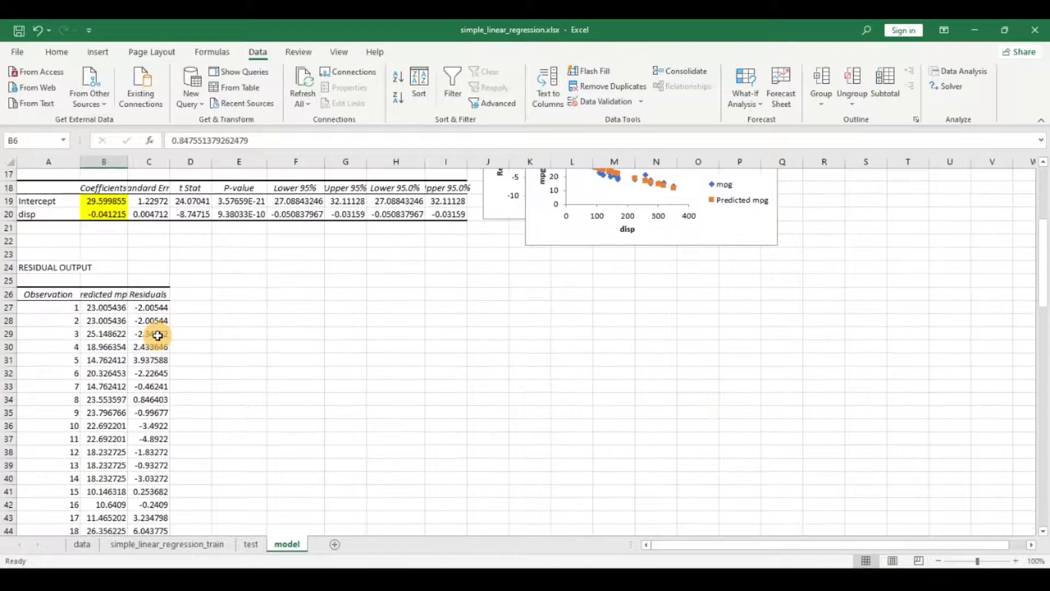
click(111, 334)
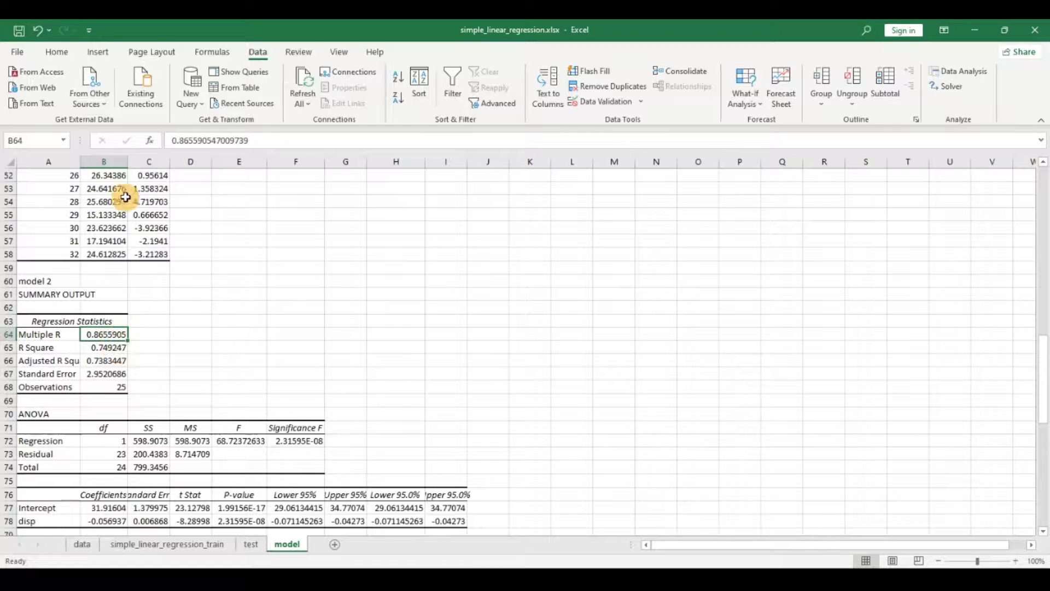
click(57, 52)
click(213, 99)
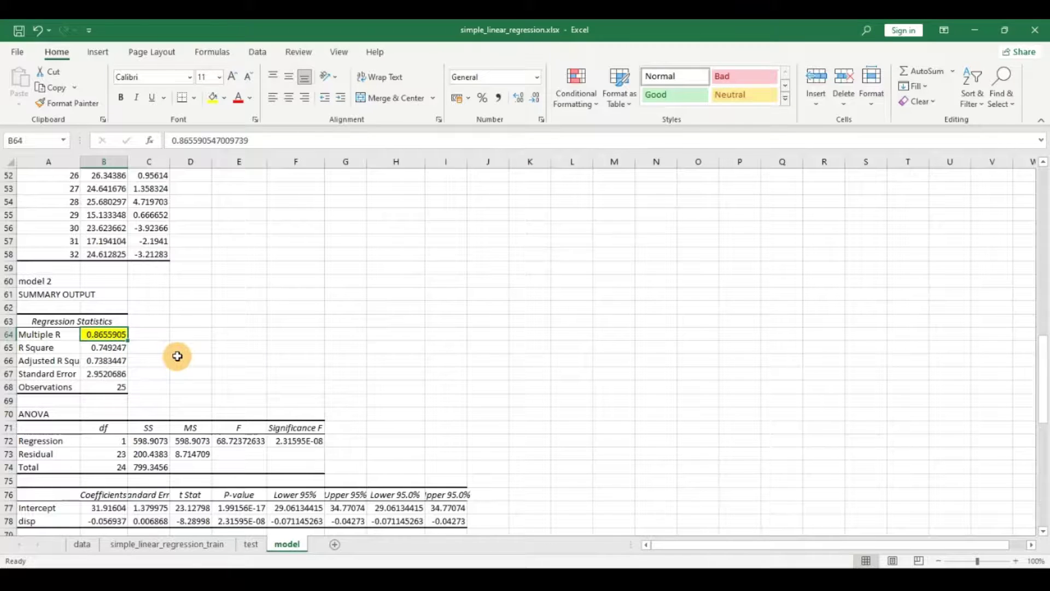
Highlight model 2's Standard Error value in cell B67 in yellow.
scroll(177, 356, up, 1)
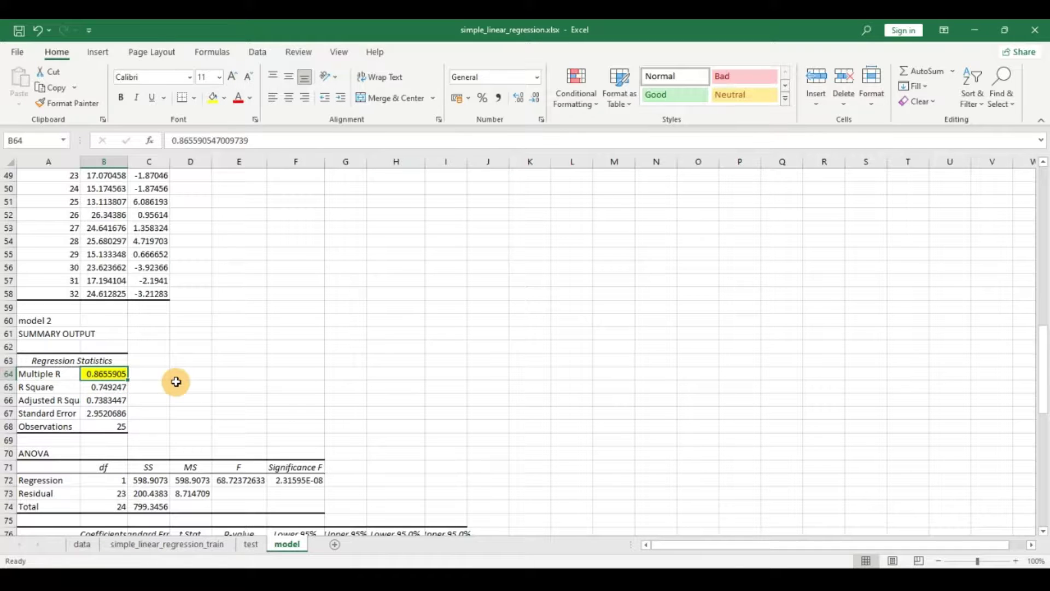
scroll(176, 381, down, 1)
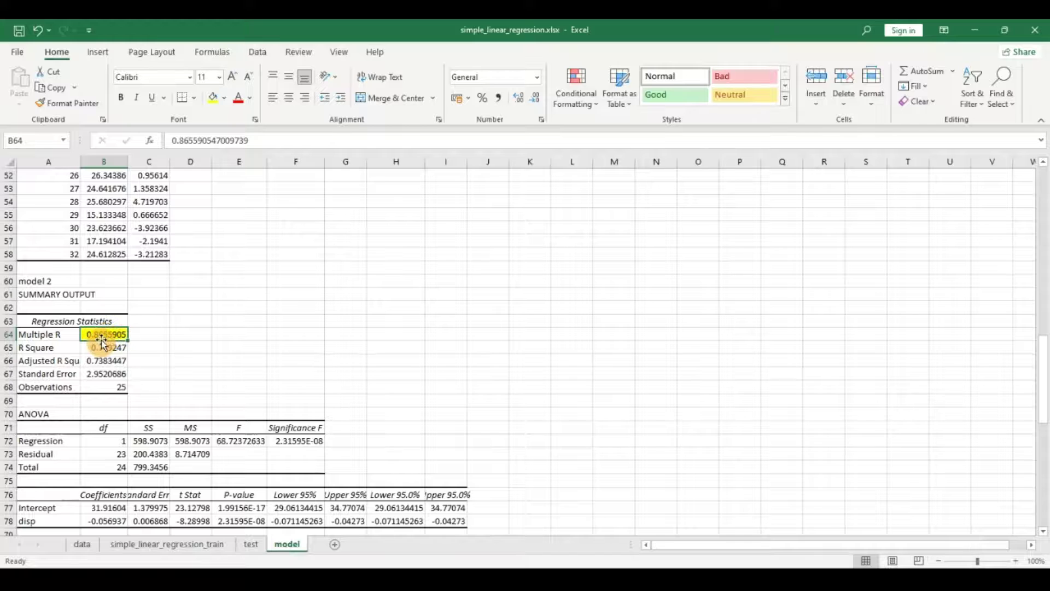
click(94, 374)
click(212, 98)
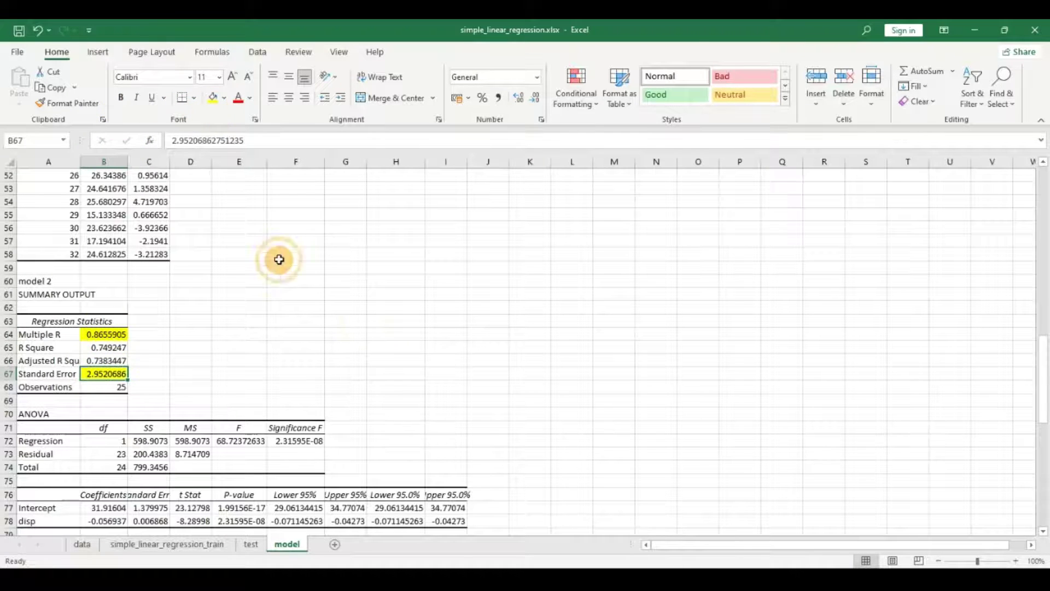
Move model 2's line fit plot and residual plot so each sits below the first model's matching chart.
scroll(365, 321, down, 1)
scroll(365, 321, down, 2)
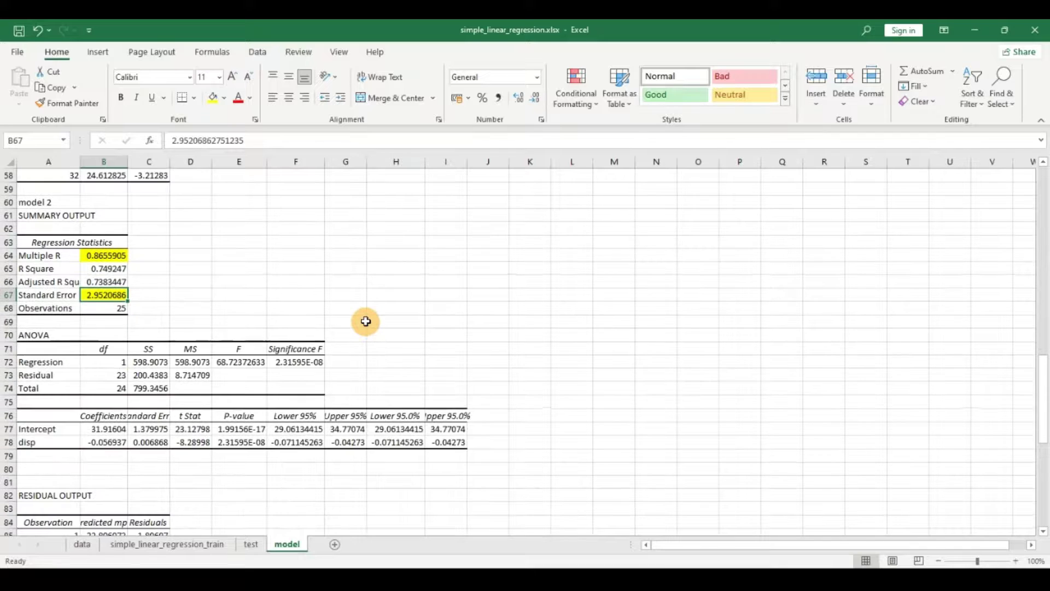
scroll(366, 321, down, 1)
scroll(365, 321, up, 12)
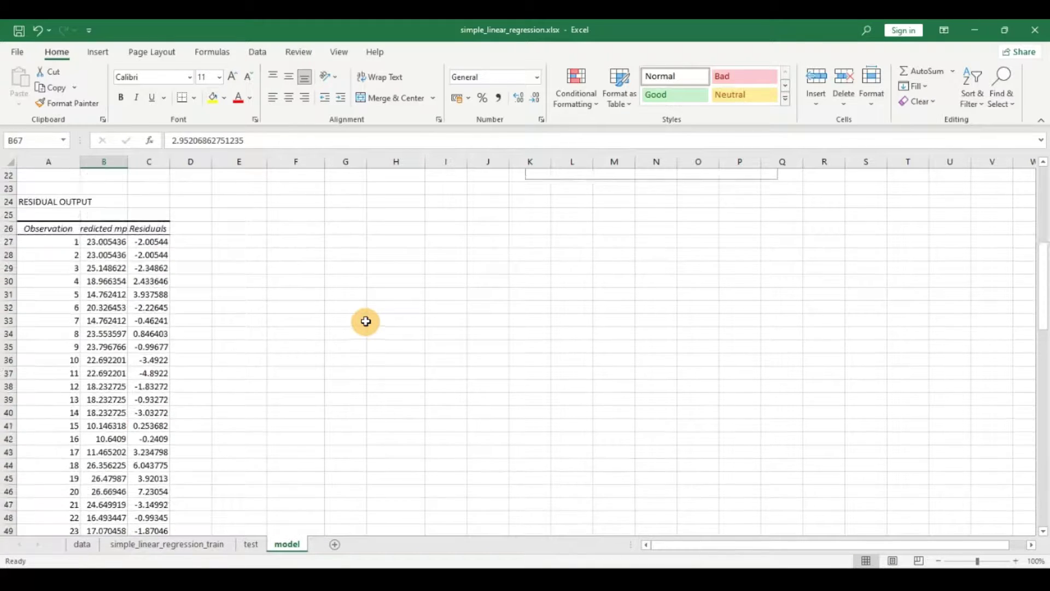
scroll(366, 321, up, 8)
drag(714, 350, 995, 392)
drag(700, 329, 707, 401)
click(707, 401)
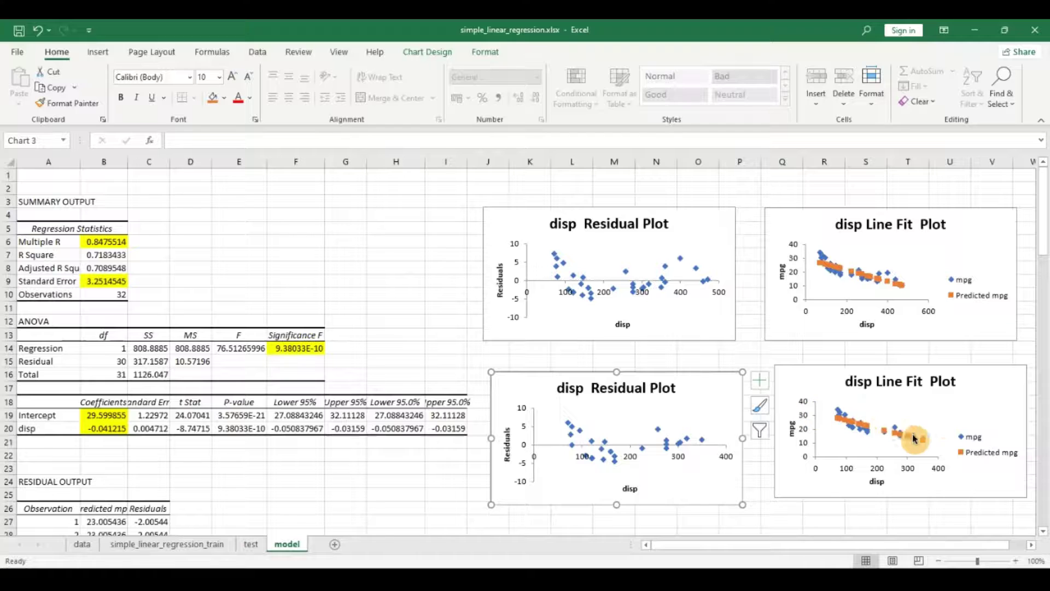
Widen column B on the model sheet and highlight model 2's P-values in E77:E78 in yellow.
scroll(891, 402, down, 3)
scroll(888, 390, down, 17)
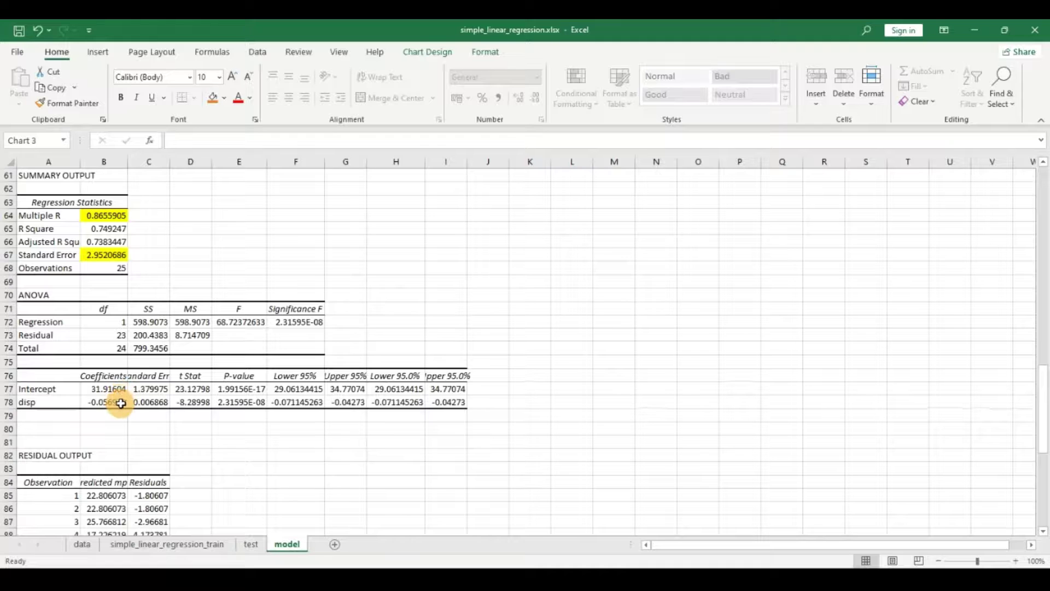
drag(127, 161, 148, 161)
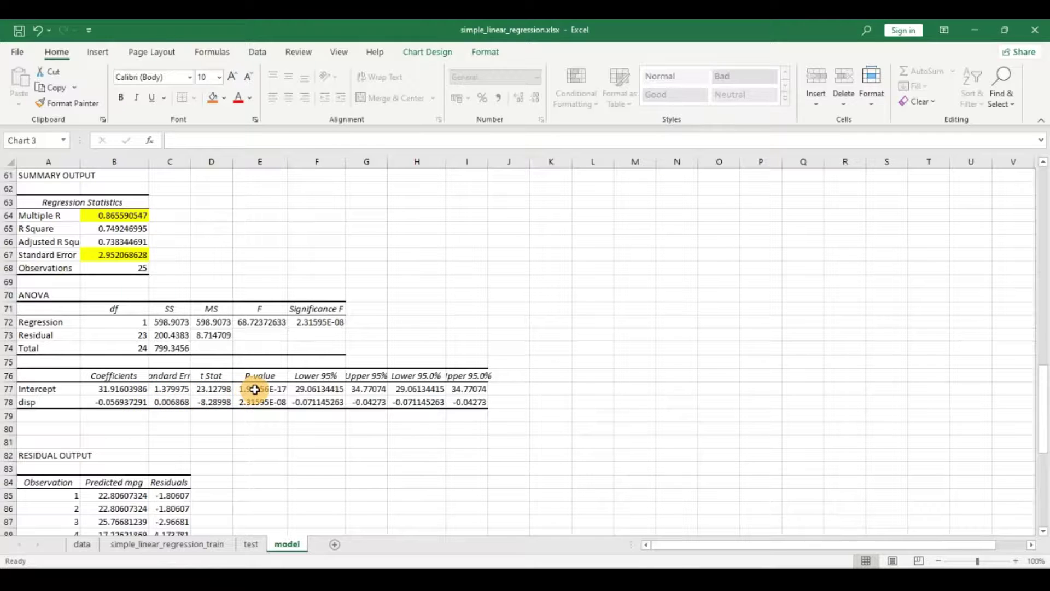
drag(254, 390, 256, 402)
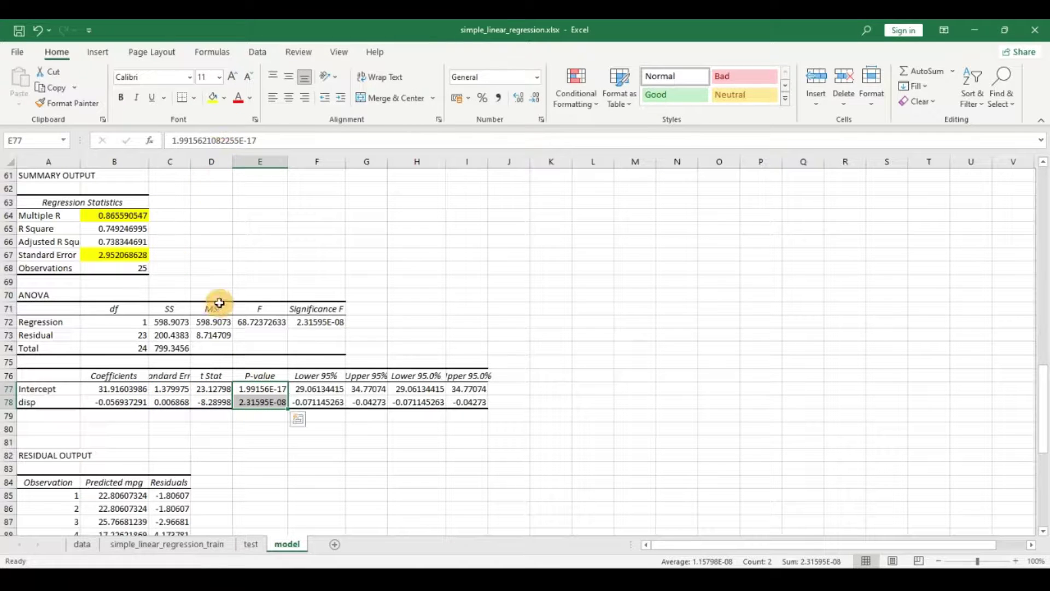
click(212, 98)
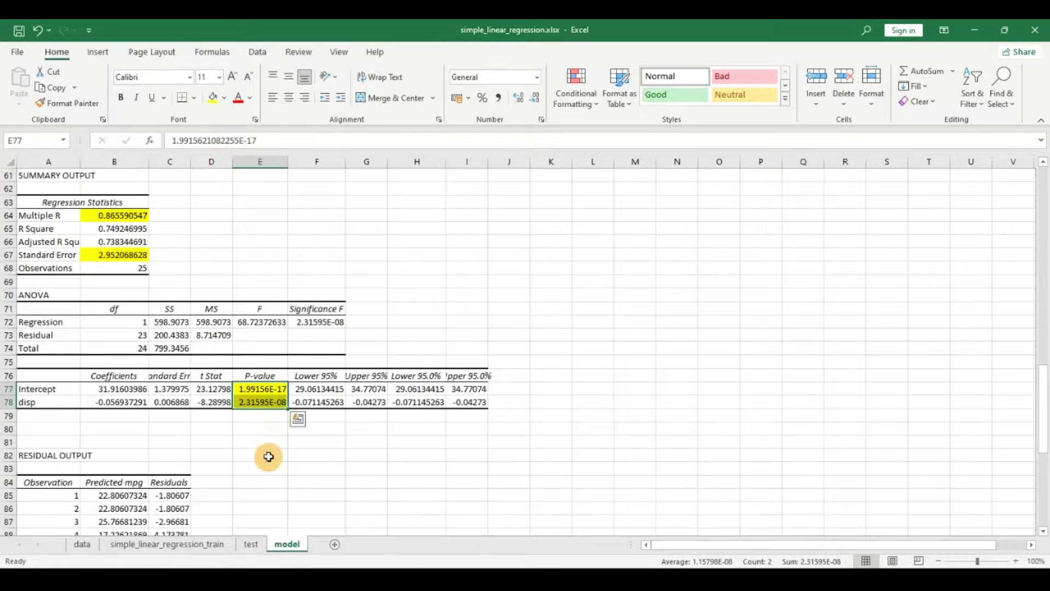
Examine model 2's disp P-value and its intercept and disp coefficients in the coefficients table.
click(265, 420)
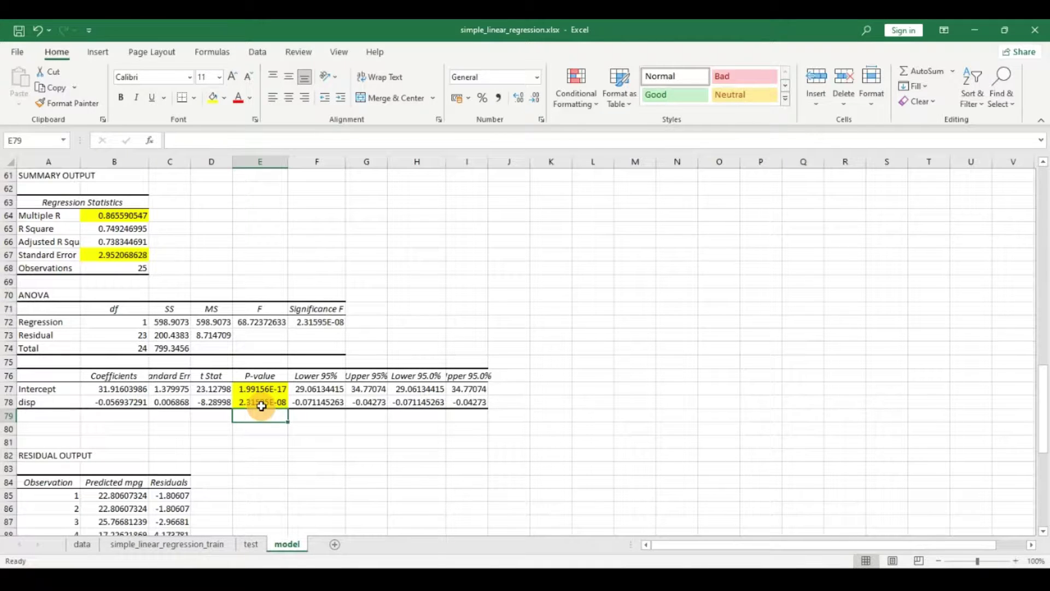
click(261, 405)
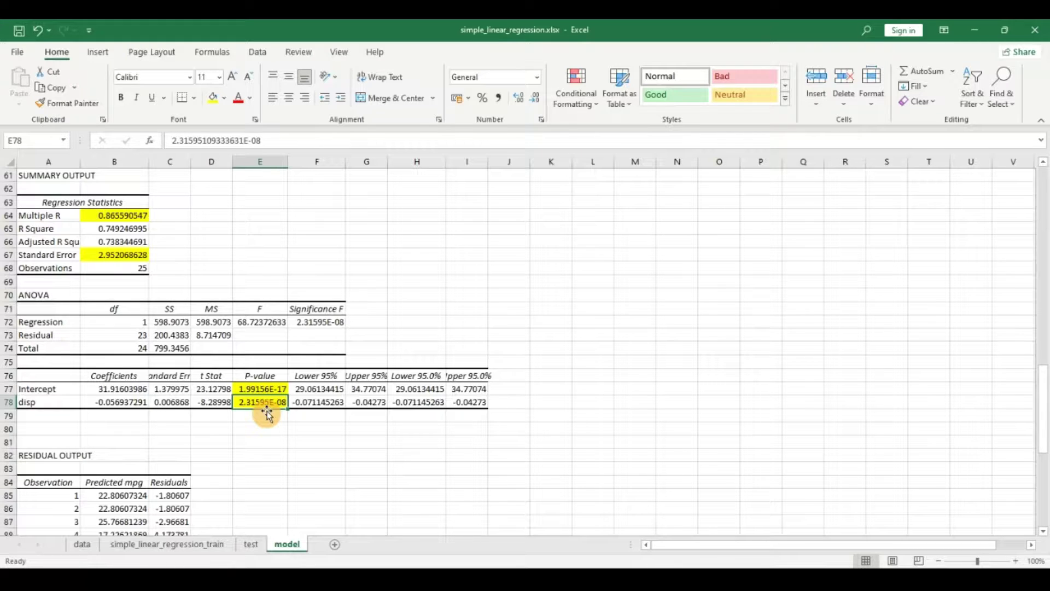
click(43, 405)
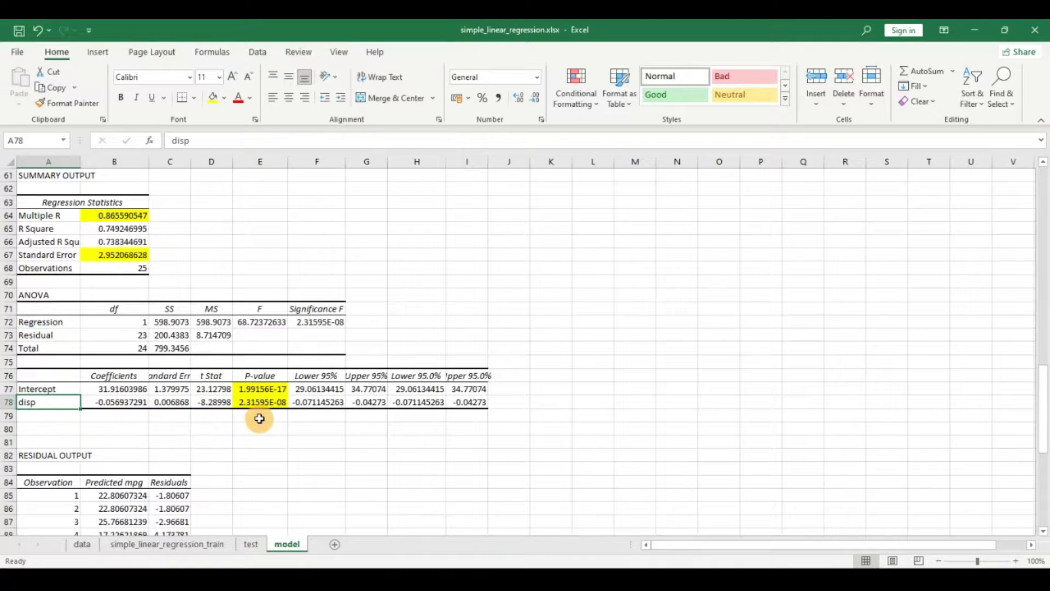
scroll(261, 418, up, 4)
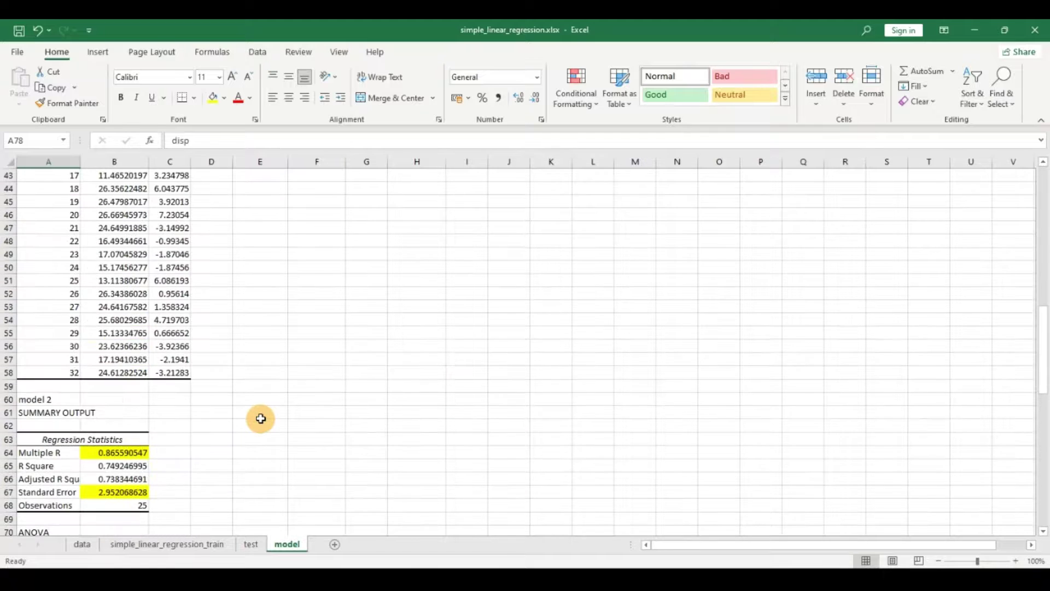
scroll(261, 418, down, 2)
scroll(261, 419, down, 1)
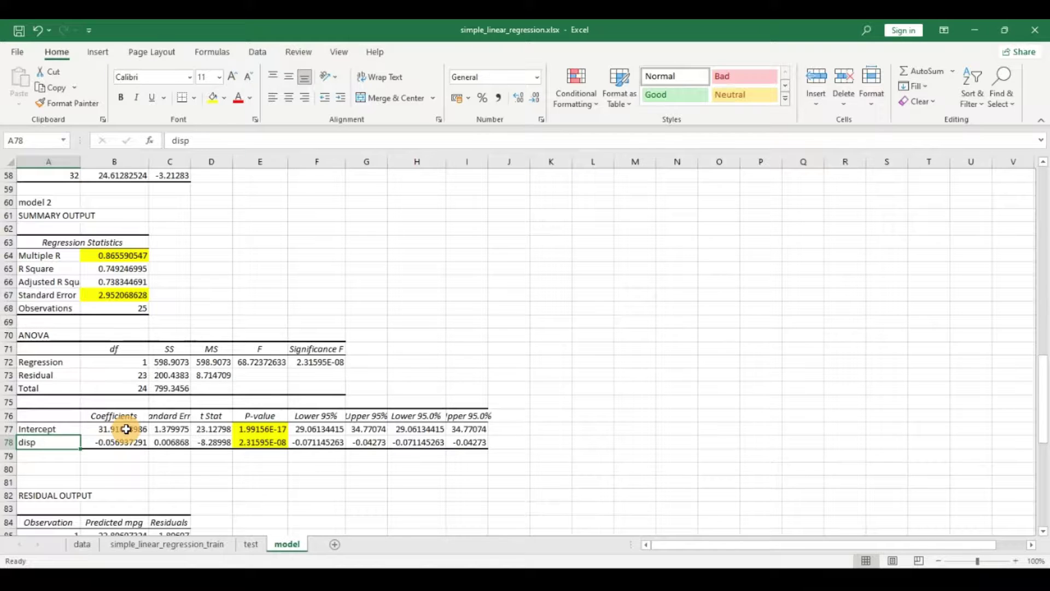
scroll(267, 436, up, 1)
scroll(267, 436, up, 1)
click(133, 469)
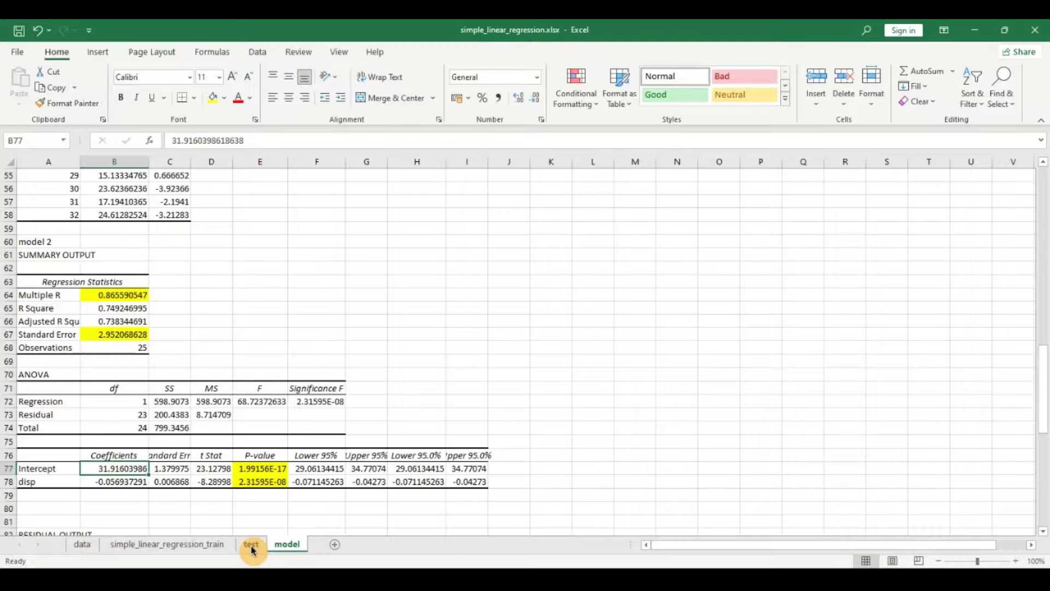
Add the header "predicted mpg" in cell C1 of the test sheet and fit column C to its width.
click(251, 545)
click(140, 189)
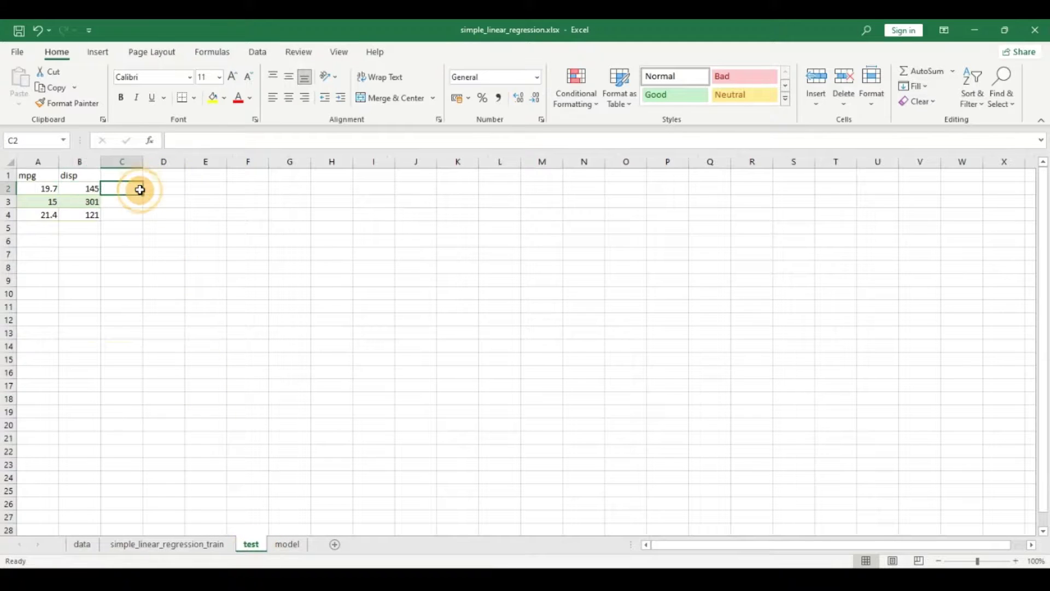
click(118, 177)
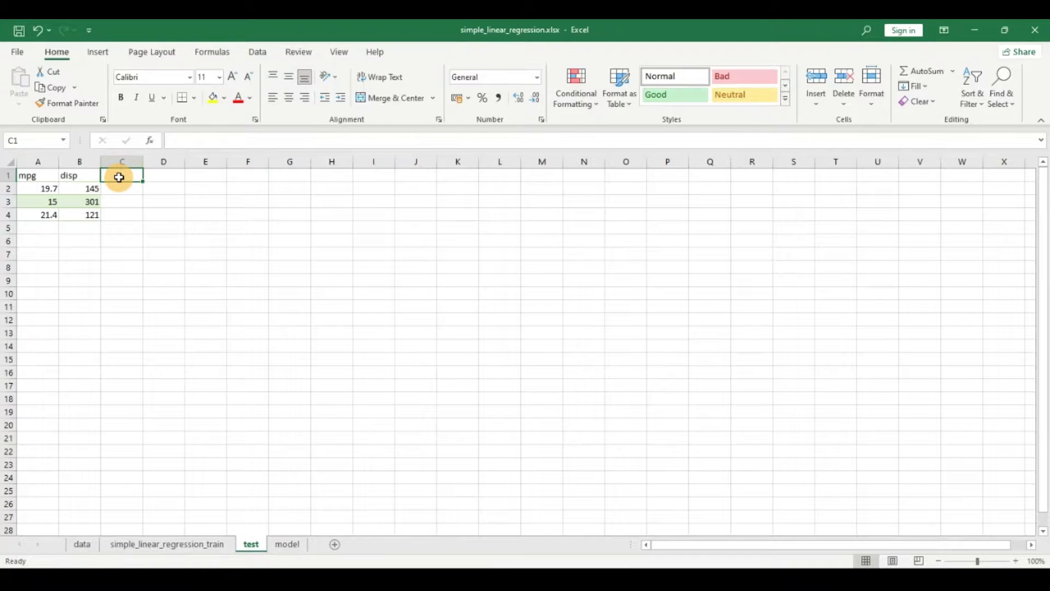
text(predicted mpg)
key(Return)
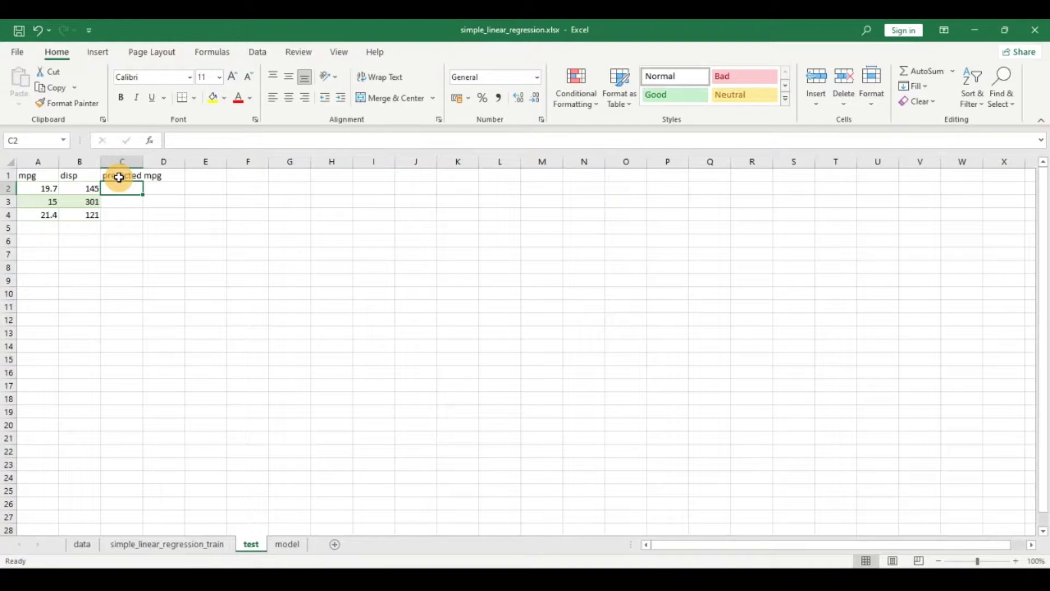
double_click(145, 162)
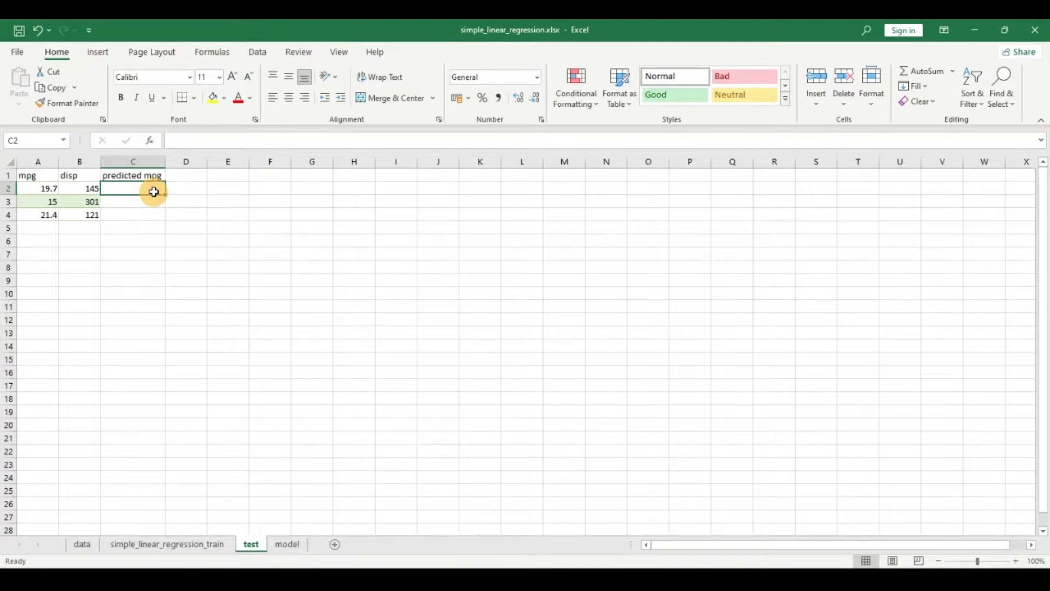
Start a formula in cell C2 of the test sheet that references model 2's intercept coefficient, model!B77.
text(=)
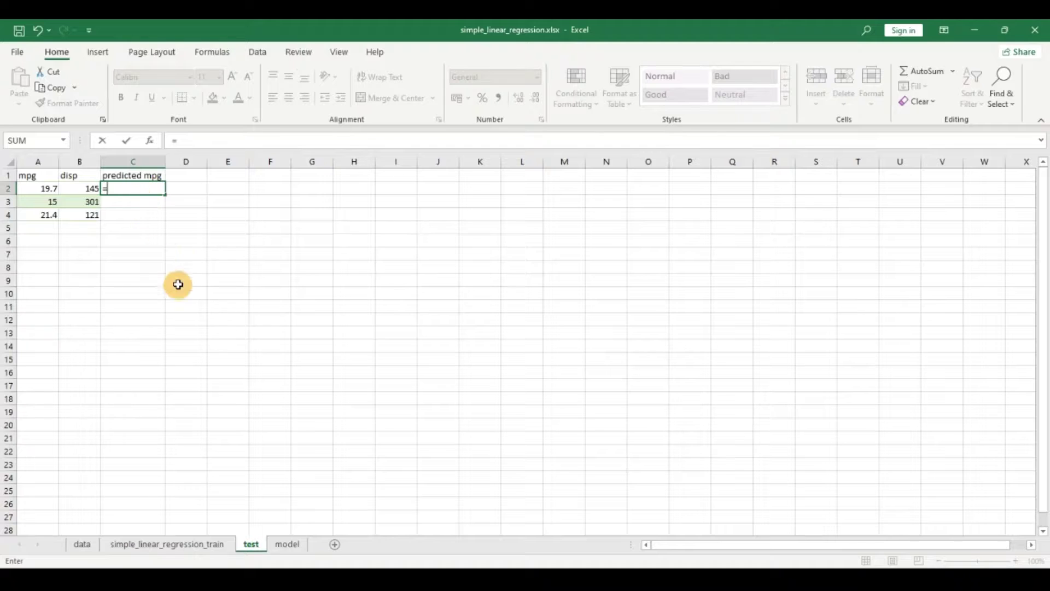
click(292, 545)
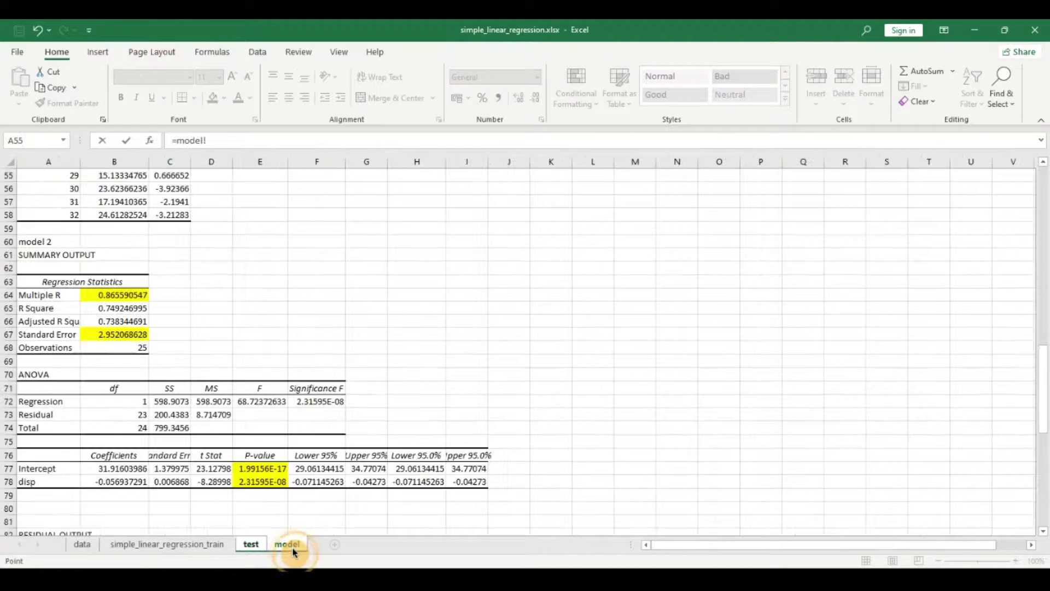
scroll(154, 432, down, 5)
scroll(157, 436, down, 7)
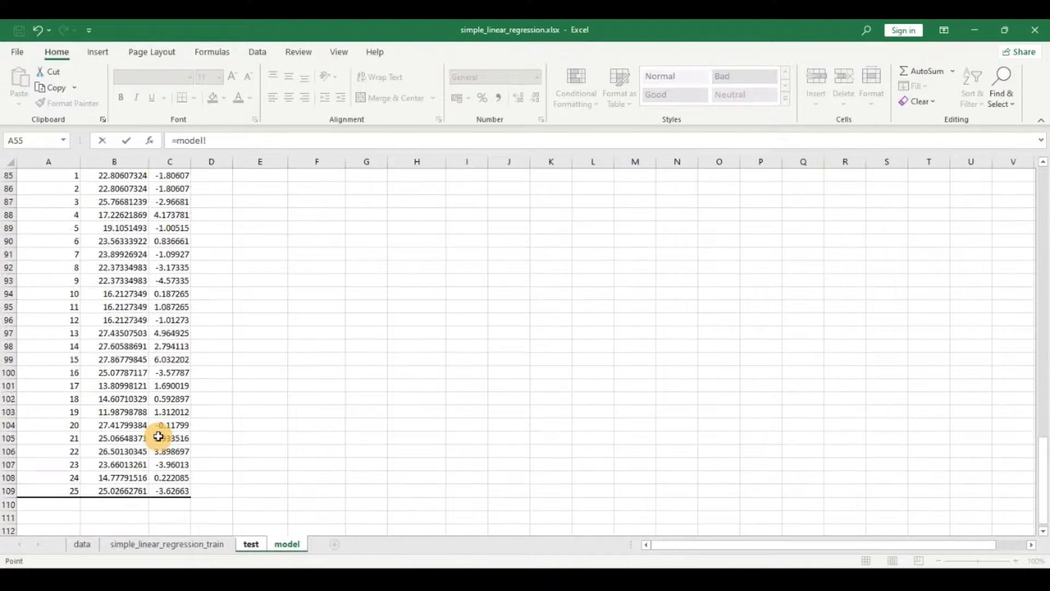
scroll(157, 436, up, 5)
scroll(158, 436, up, 2)
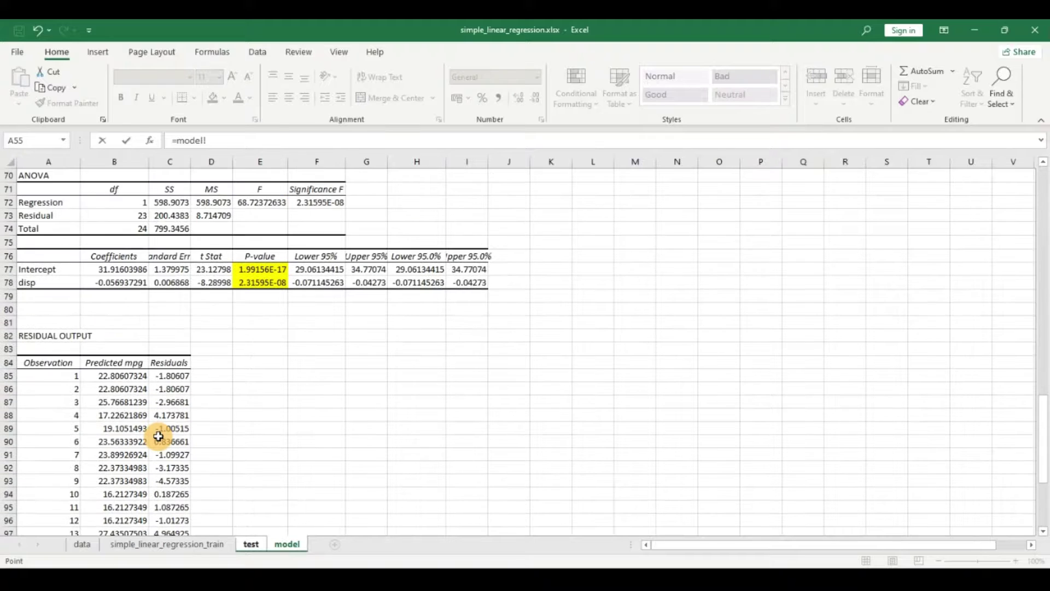
scroll(158, 437, up, 4)
scroll(157, 436, down, 1)
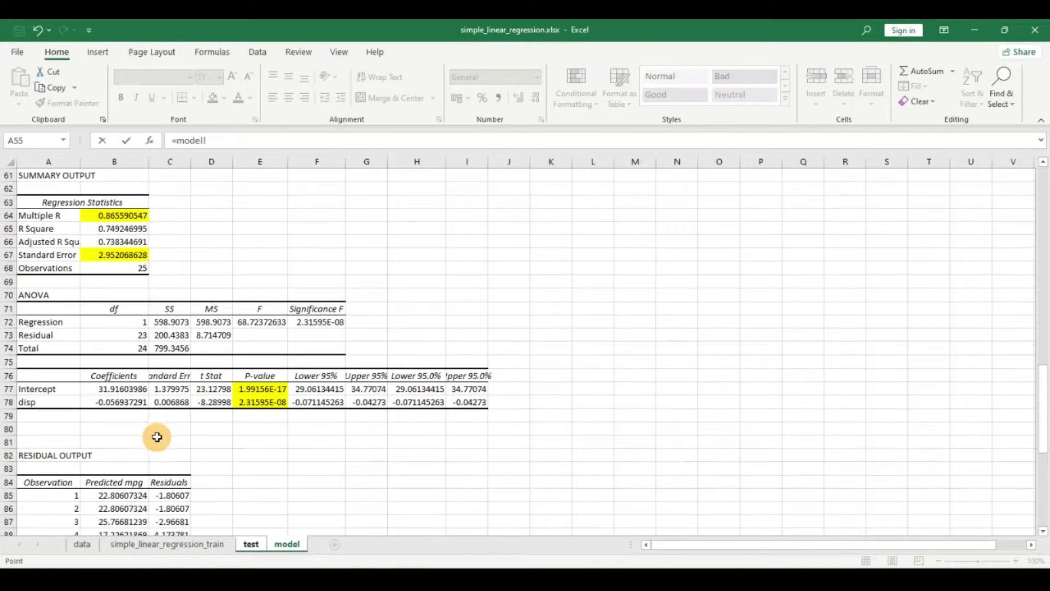
click(129, 388)
Extend the C2 formula with an added parenthesised term that begins with model 2's disp coefficient, model!B78, and a multiplication sign.
click(259, 141)
text(+()
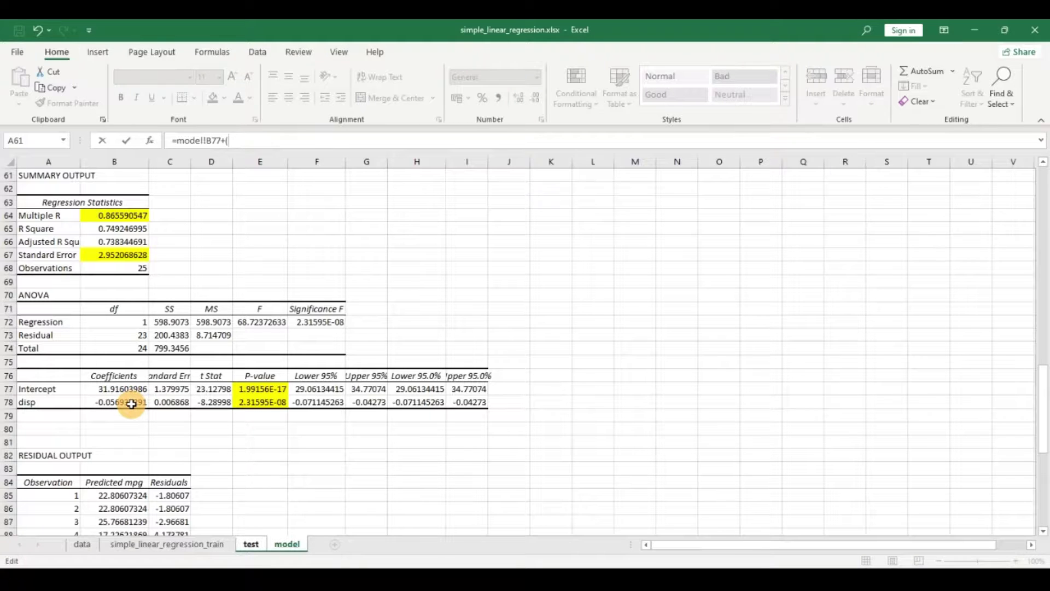
click(132, 404)
text(*)
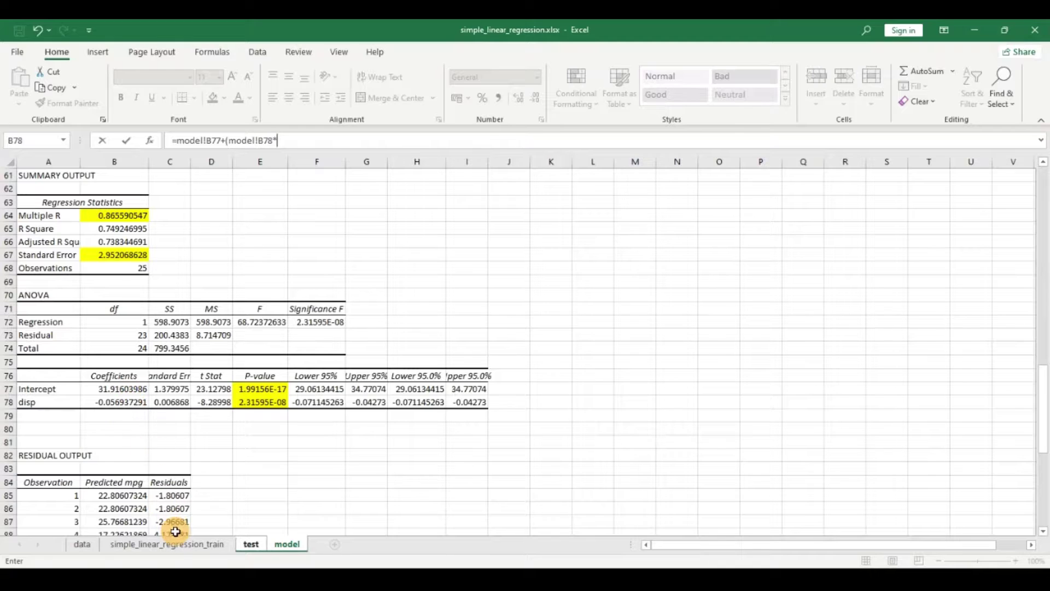
Make both coefficient references absolute and complete the C2 formula as =model!$B$77+(model!$B$78*test!B2).
click(214, 141)
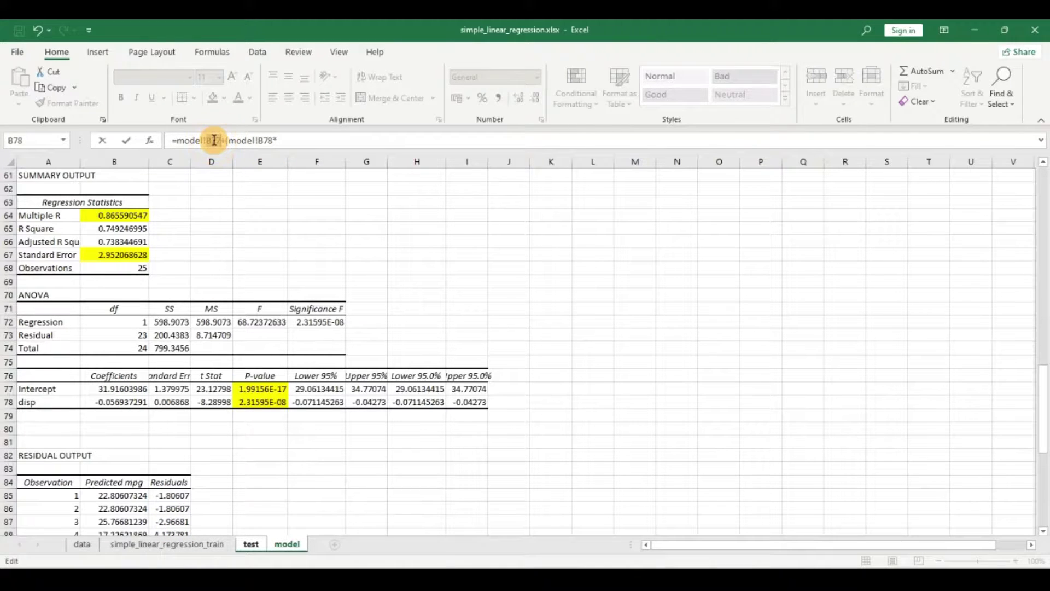
key(F4)
click(275, 140)
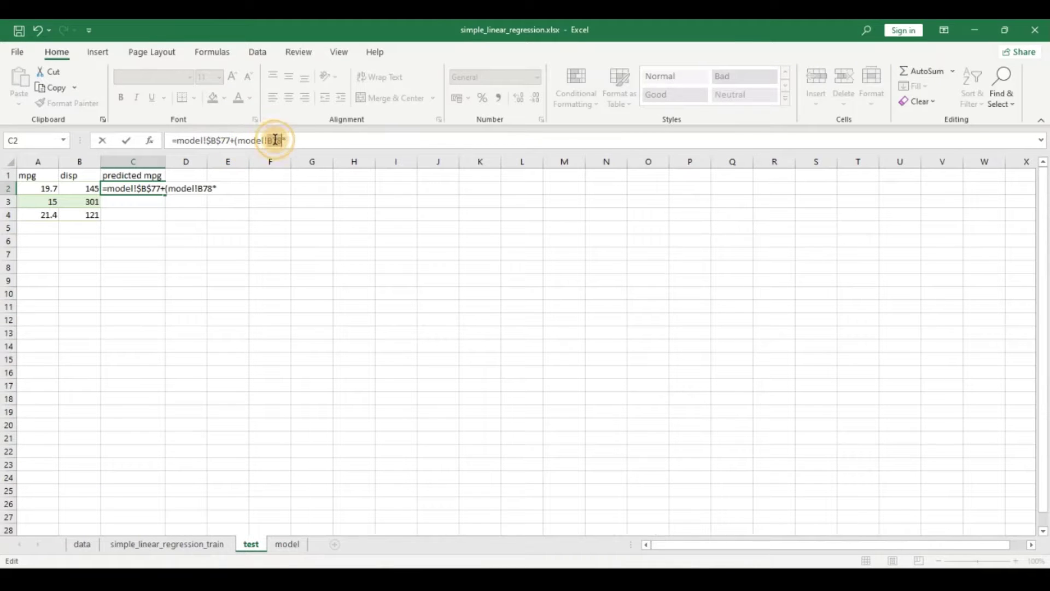
key(F4)
click(321, 139)
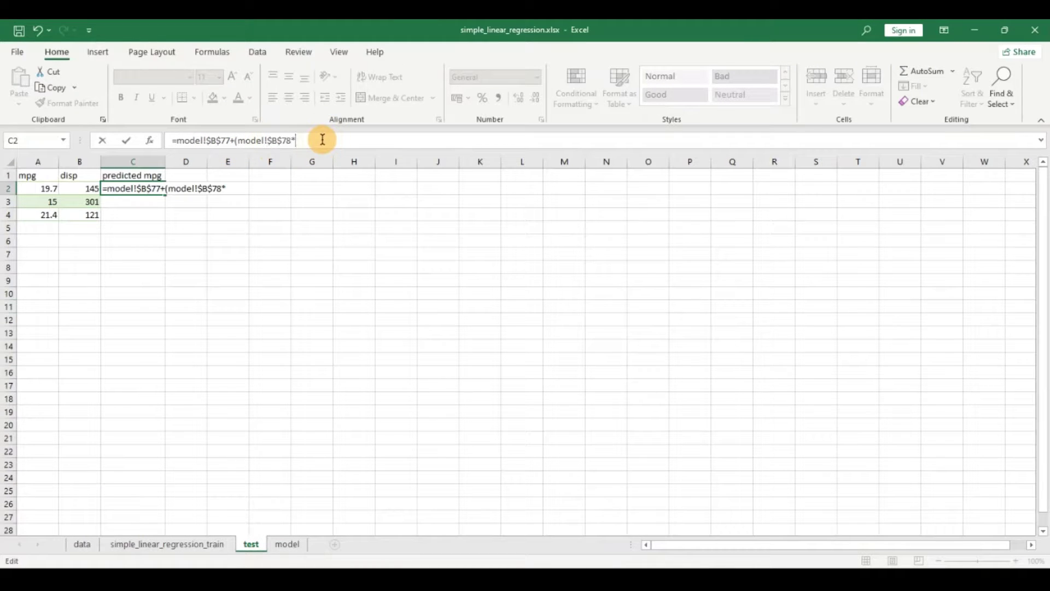
click(87, 187)
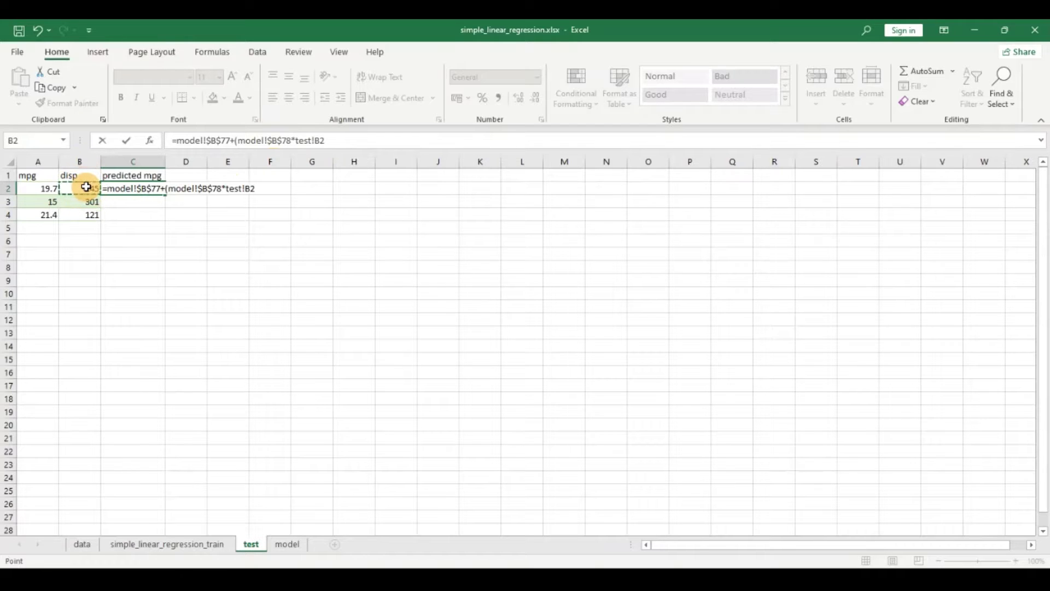
text())
key(Return)
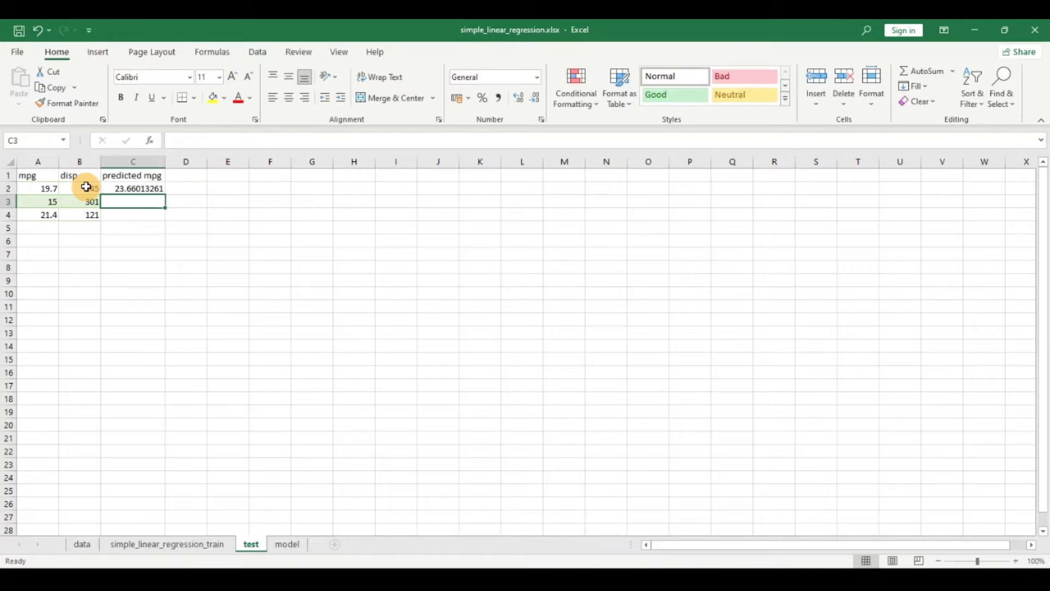
Fill the prediction formula from C2 down to C4 for the remaining test rows.
click(146, 187)
drag(165, 195, 164, 218)
click(139, 199)
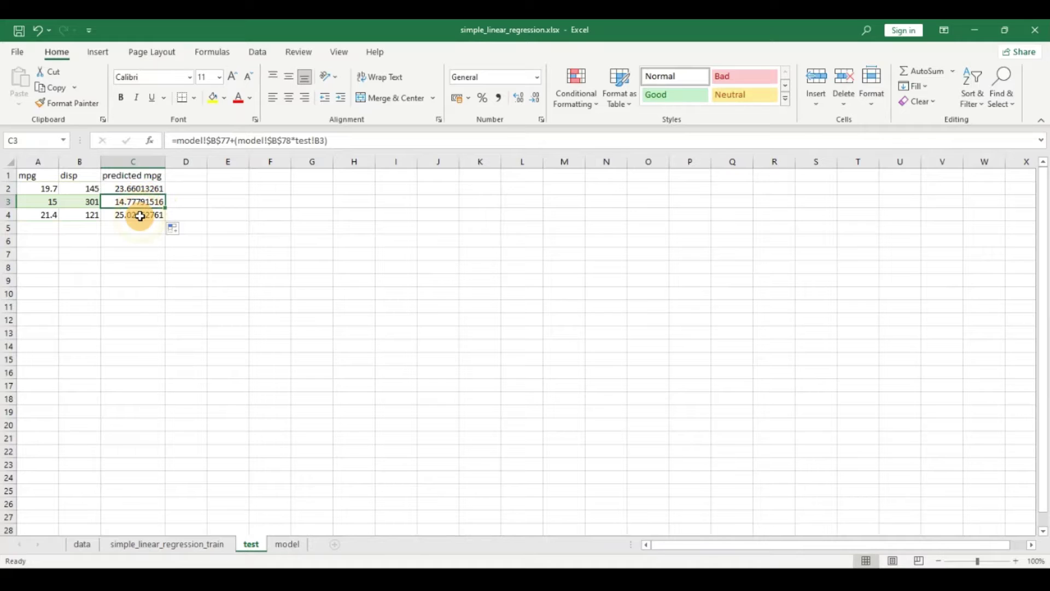
Compare the predicted mpg values in column C with the actual mpg values in column A for each test row.
click(122, 188)
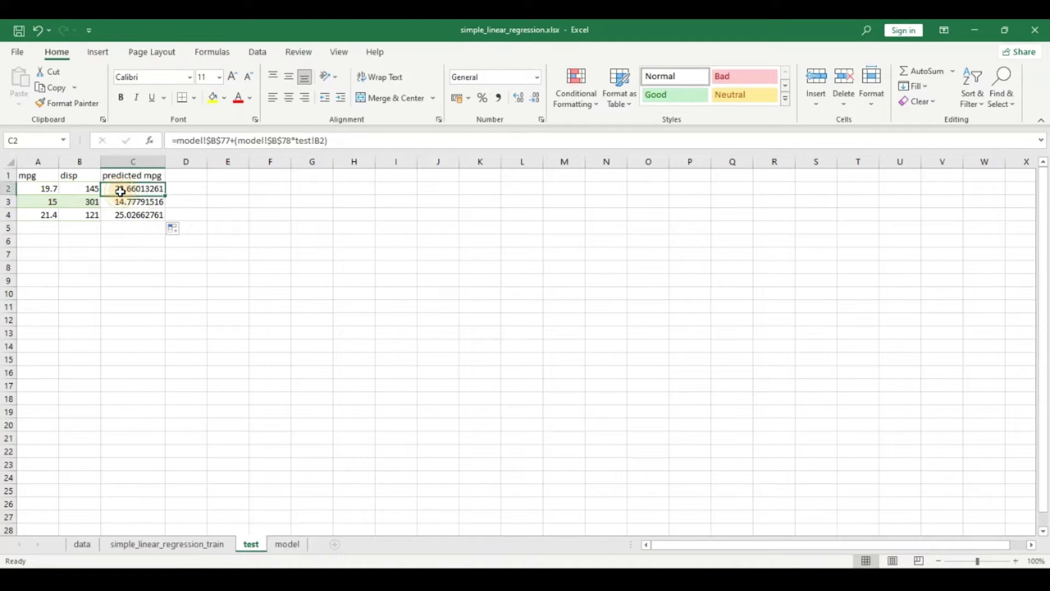
click(47, 187)
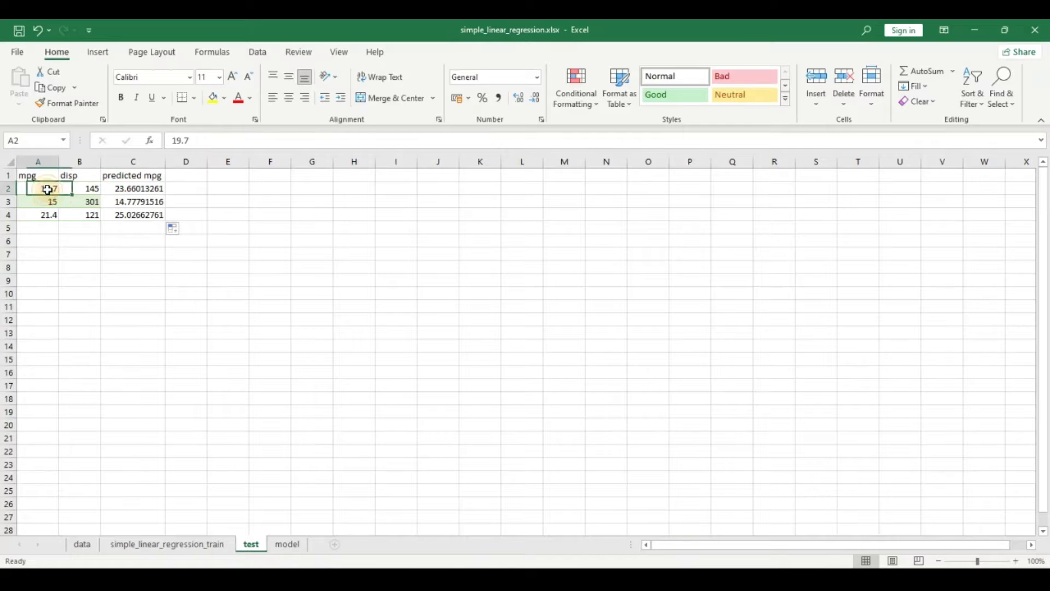
click(131, 203)
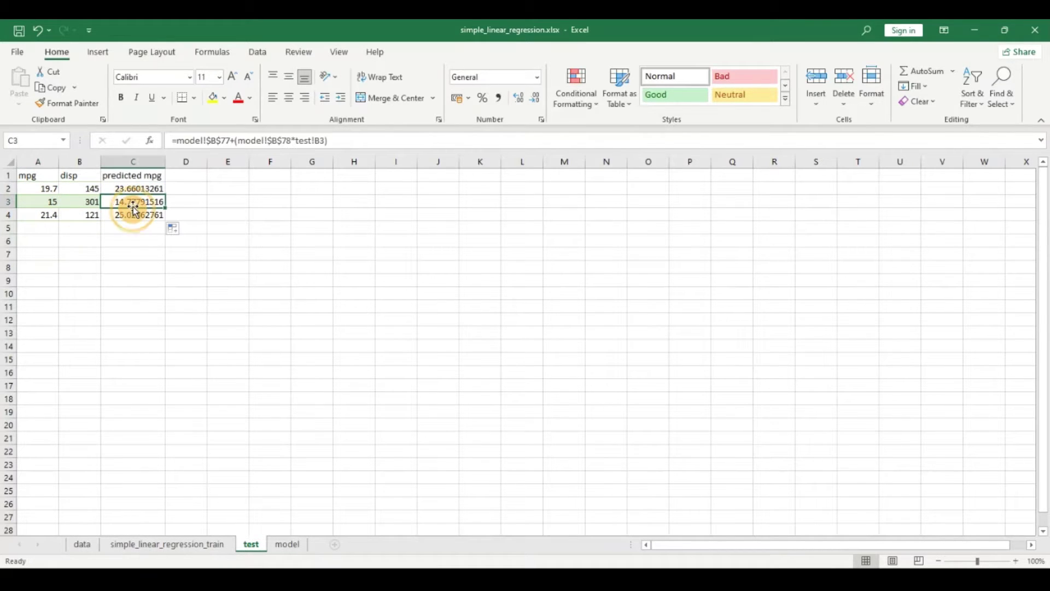
click(52, 201)
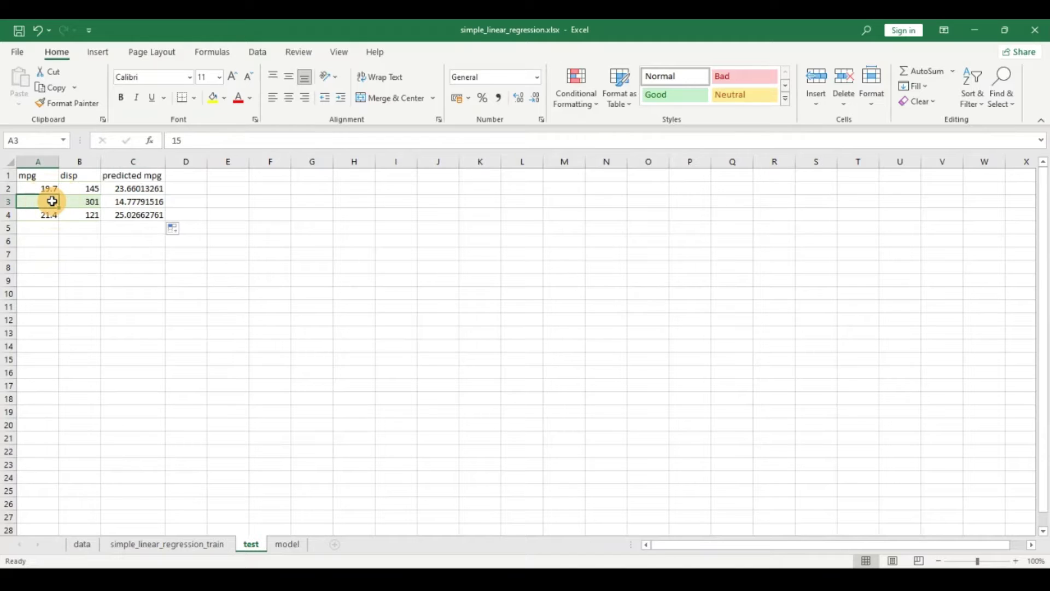
click(48, 216)
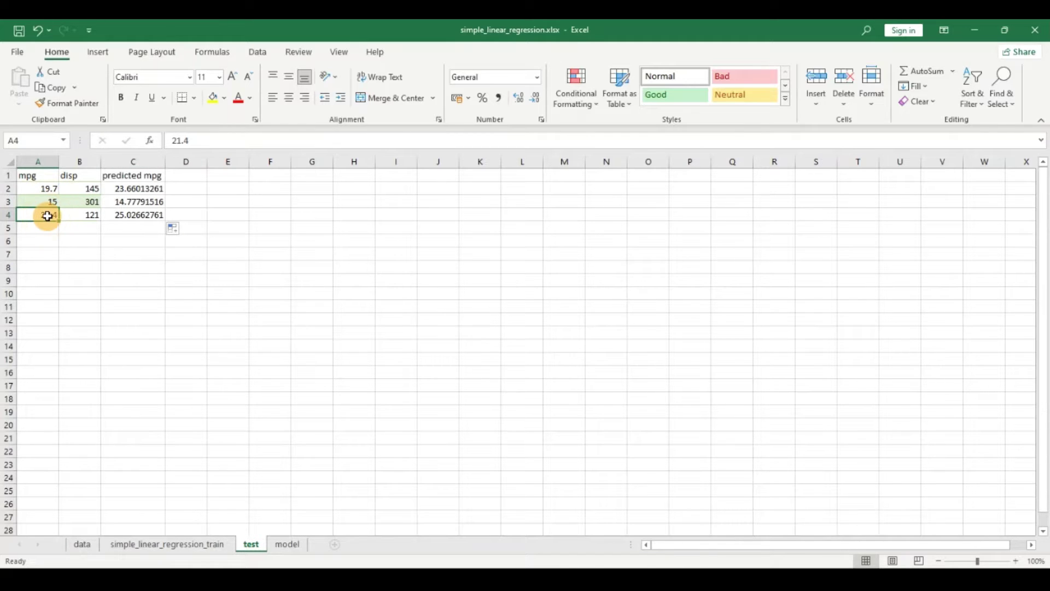
click(109, 215)
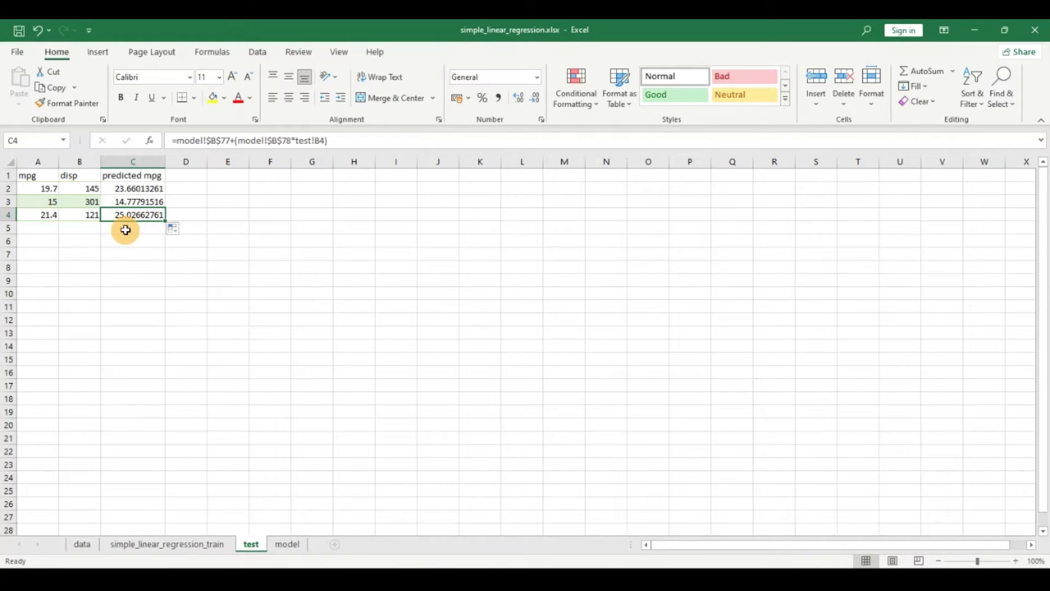
drag(32, 176, 137, 211)
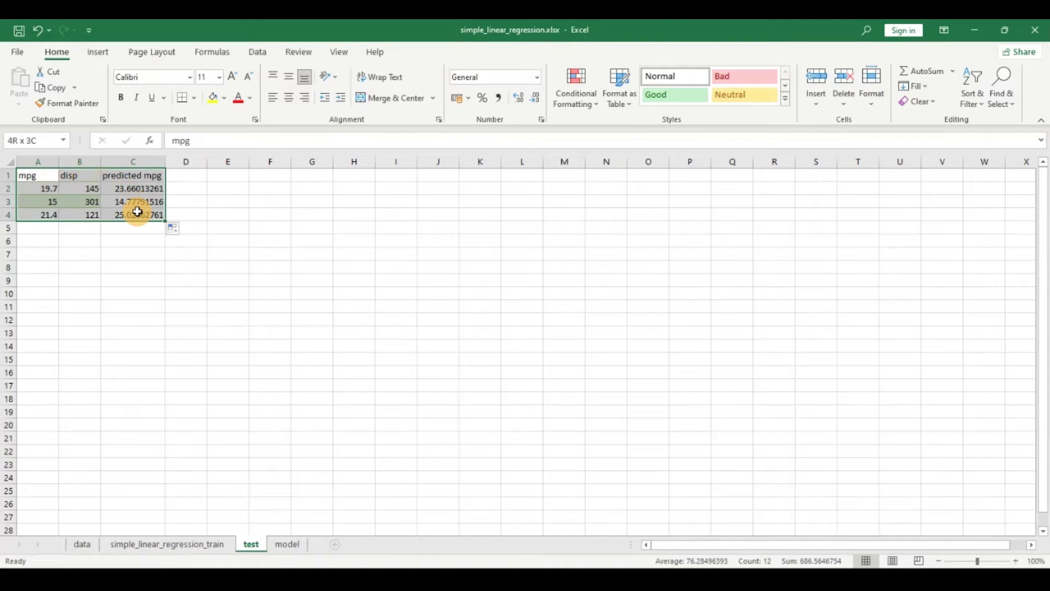
click(99, 239)
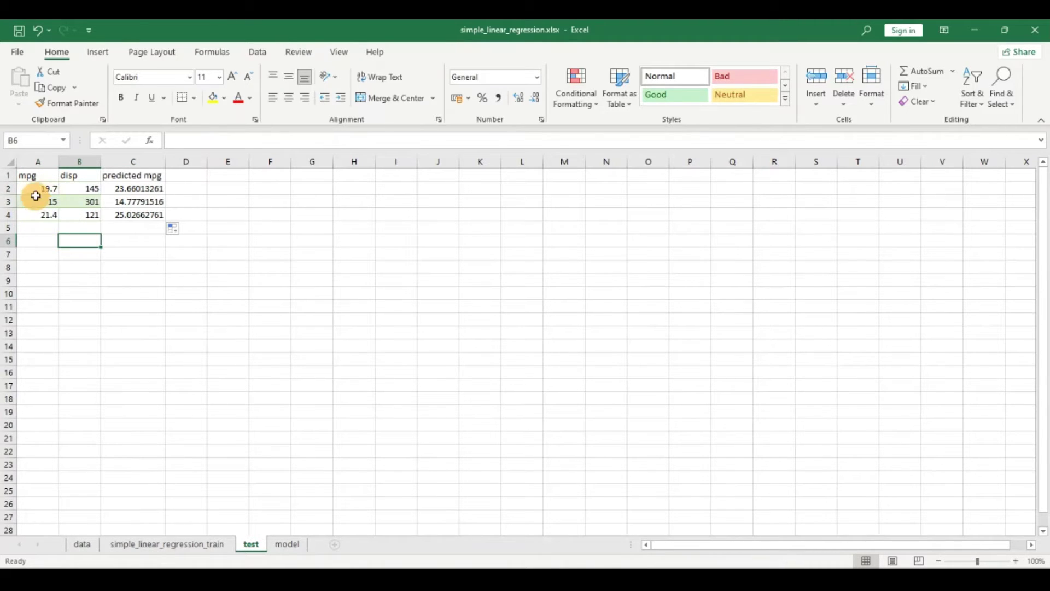